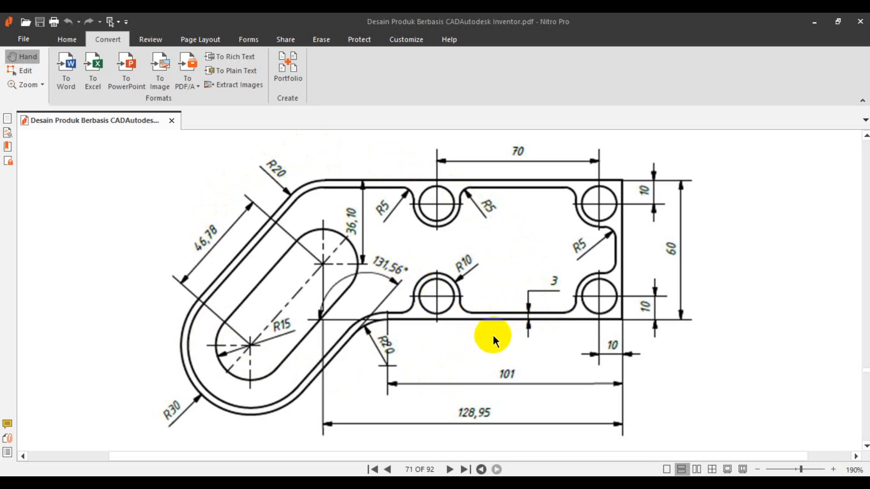
- Switch to Autodesk Inventor and create a new part from the metric Standard (mm).ipt template
{"action": "left_click", "coordinate": [357, 431]}
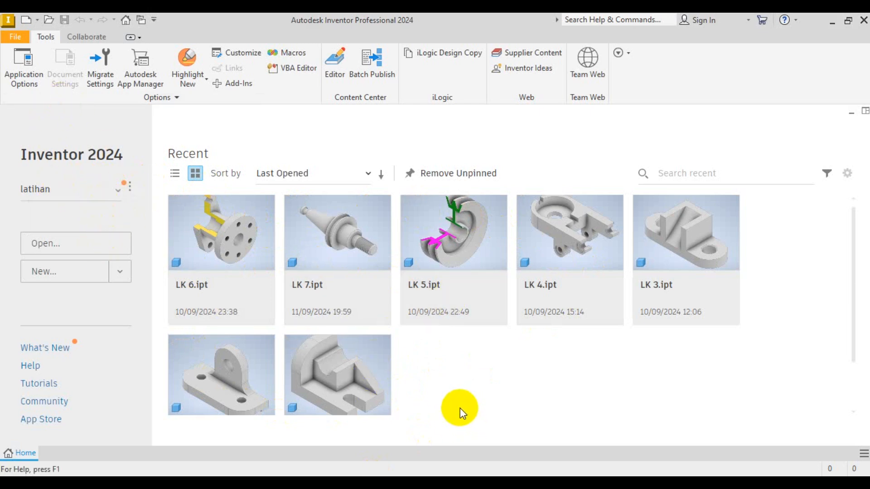
{"action": "left_click", "coordinate": [25, 22]}
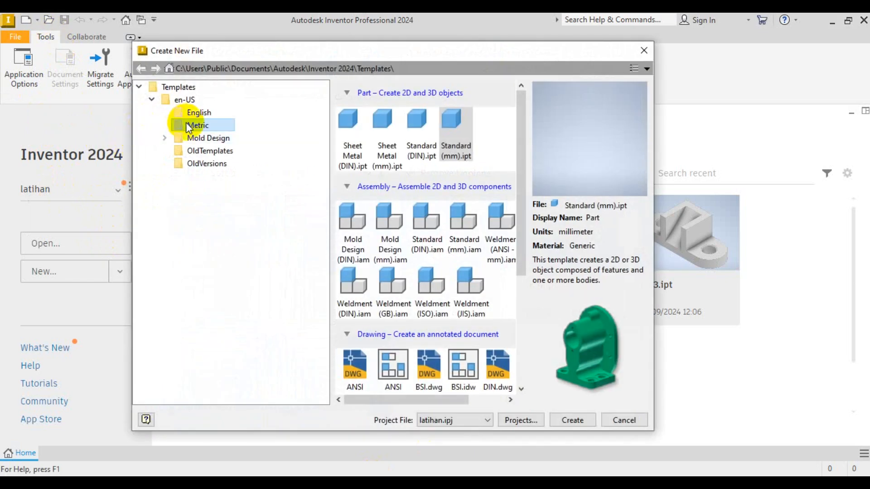
{"action": "left_click", "coordinate": [453, 121]}
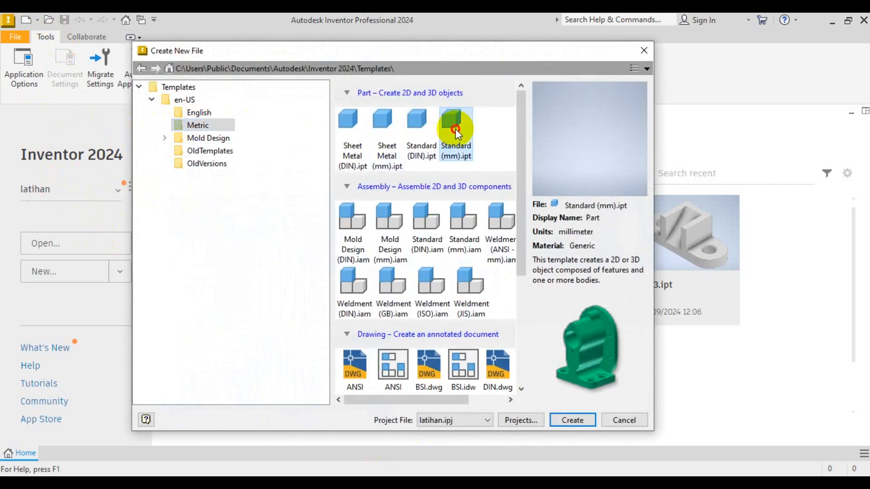
{"action": "left_click", "coordinate": [572, 420]}
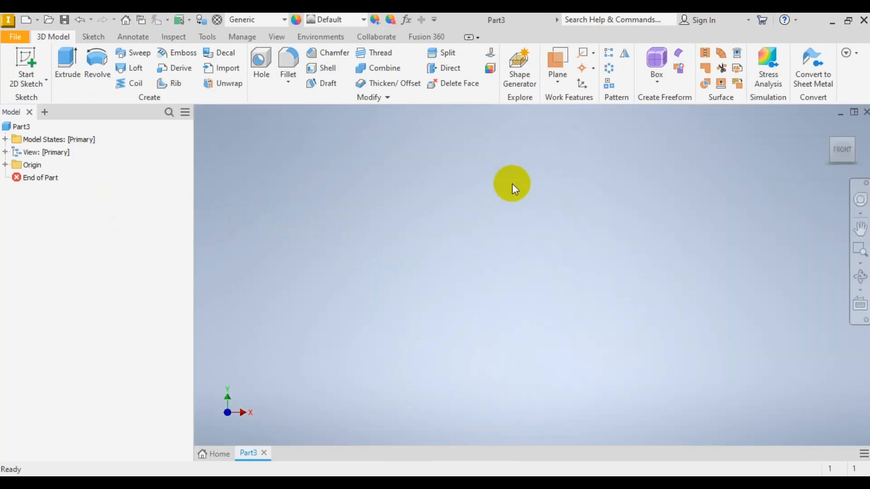
{"action": "left_click", "coordinate": [21, 22]}
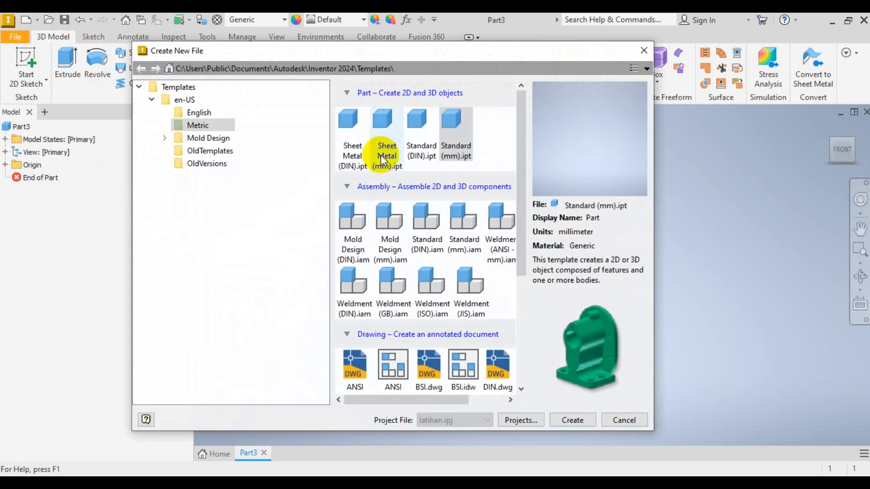
{"action": "left_click", "coordinate": [619, 420]}
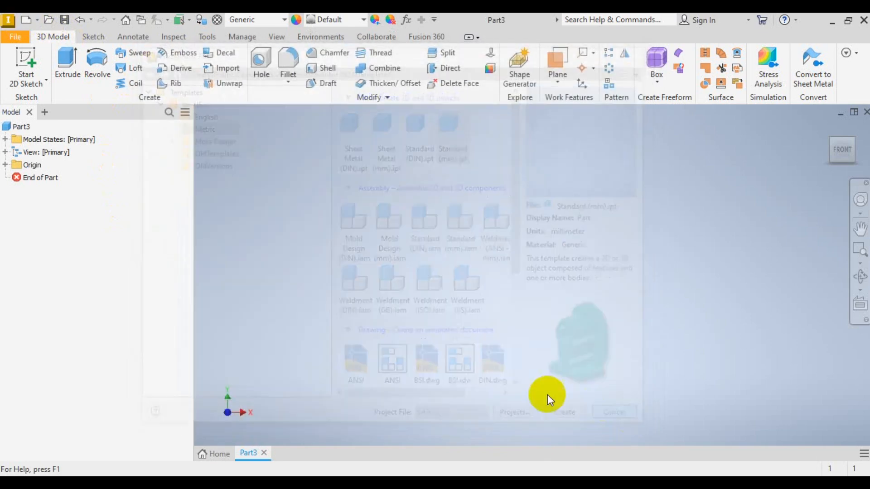
- Start a 2D sketch on the XY plane and draw a 101 mm horizontal line rightward from the origin
{"action": "left_click", "coordinate": [20, 60]}
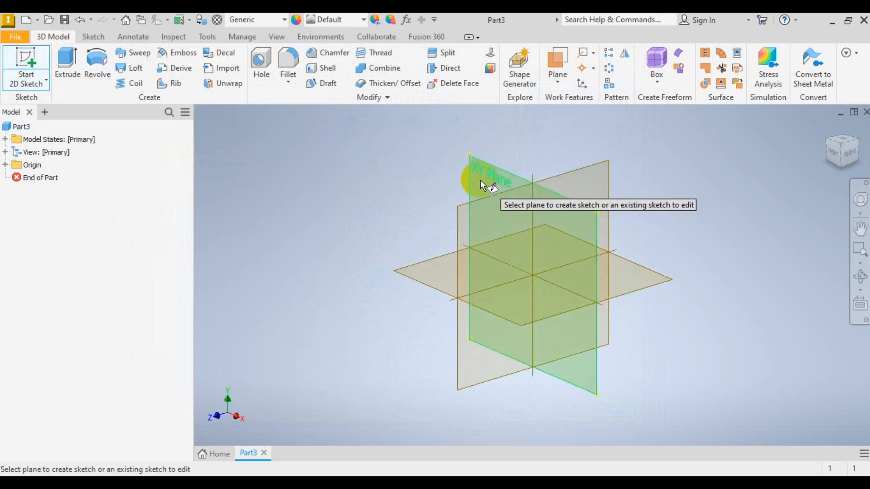
{"action": "left_click", "coordinate": [481, 180]}
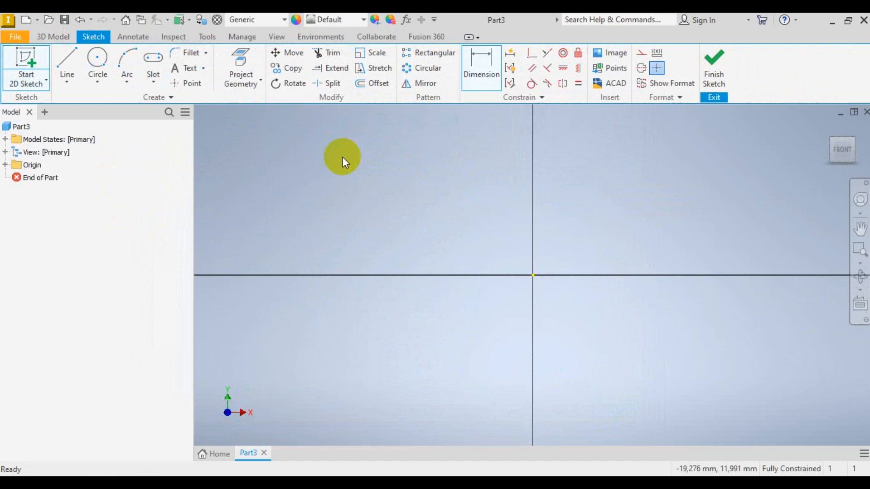
{"action": "left_click", "coordinate": [66, 68]}
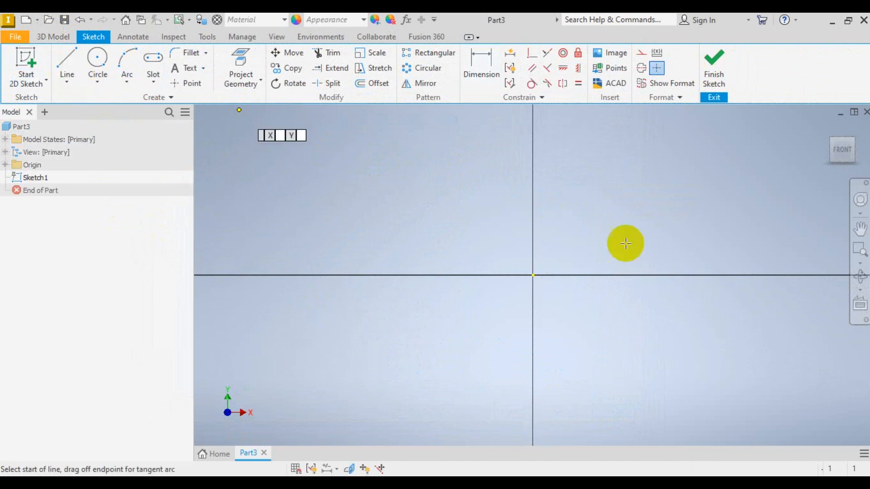
{"action": "left_click", "coordinate": [533, 274]}
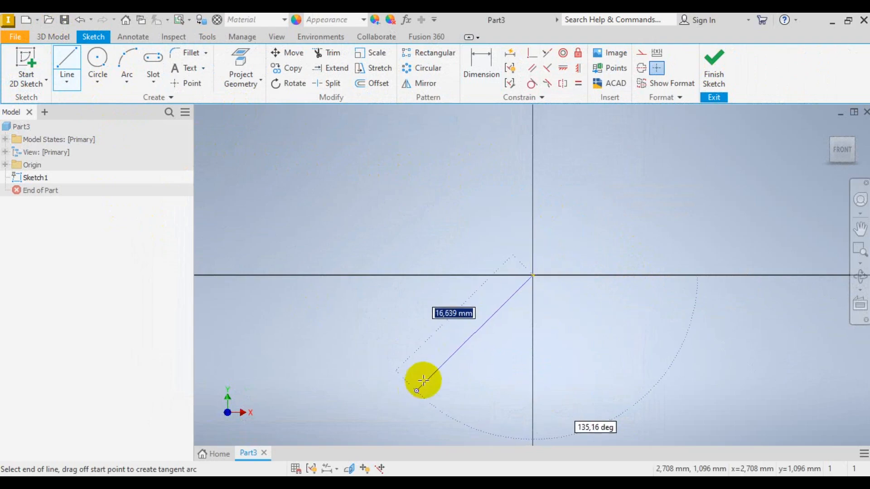
{"action": "key", "text": "alt+Tab"}
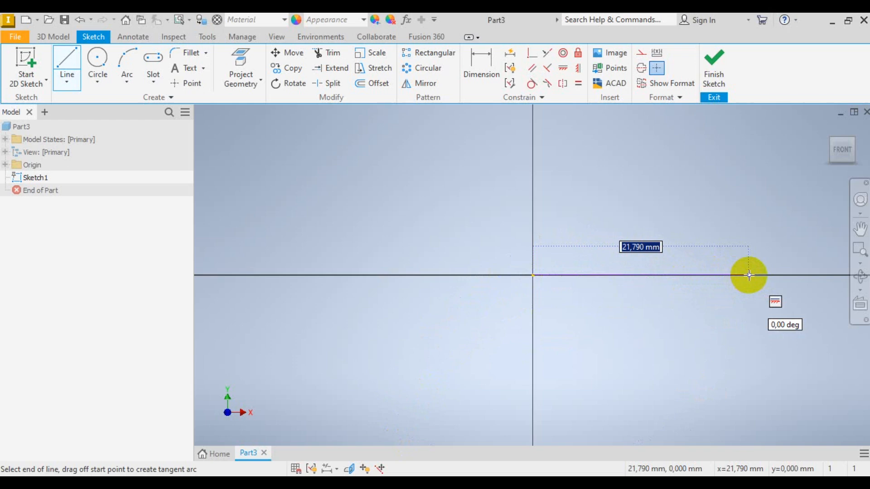
{"action": "type", "text": "101"}
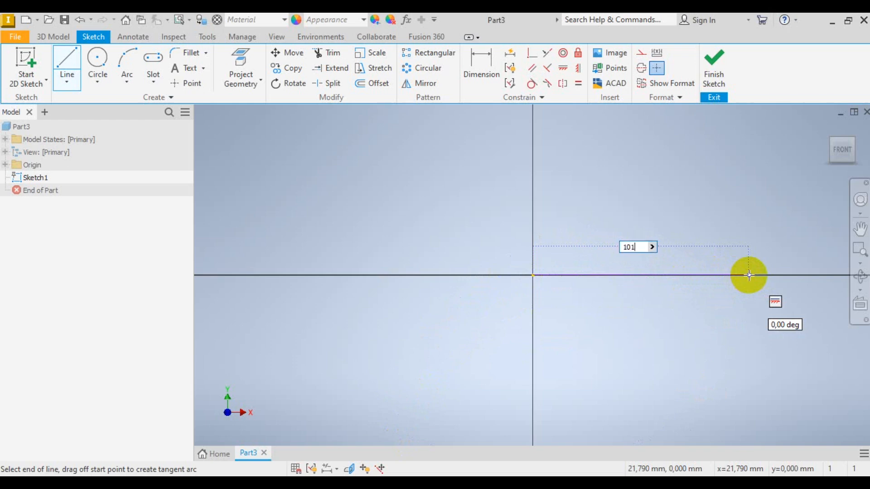
{"action": "key", "text": "Return"}
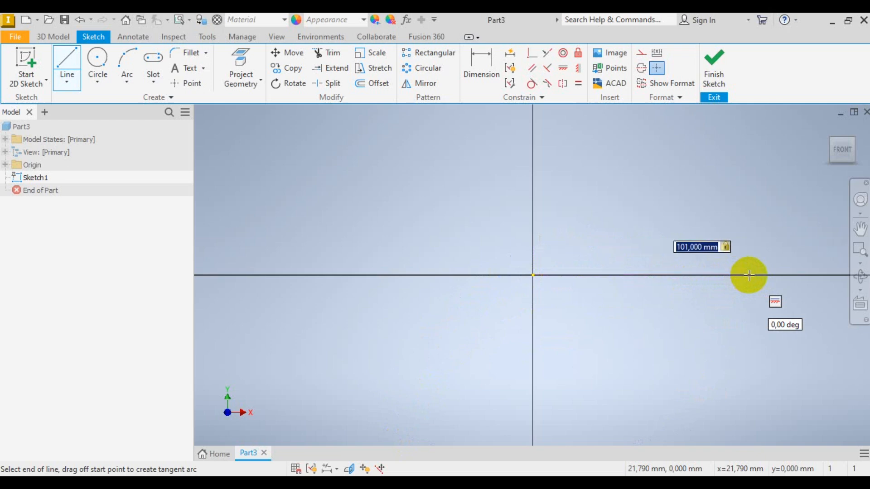
{"action": "scroll", "coordinate": [544, 279], "scroll_direction": "down", "scroll_amount": 5}
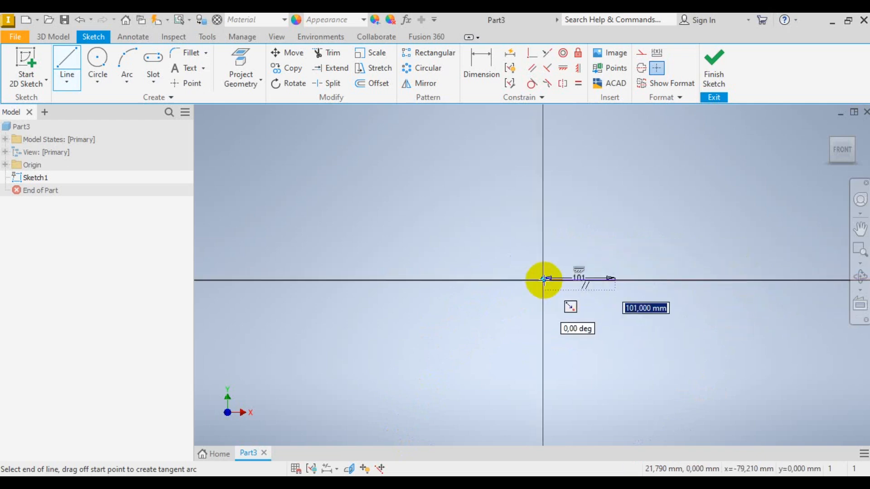
{"action": "scroll", "coordinate": [589, 303], "scroll_direction": "up", "scroll_amount": 4}
{"action": "right_click", "coordinate": [683, 296]}
{"action": "left_click", "coordinate": [725, 297]}
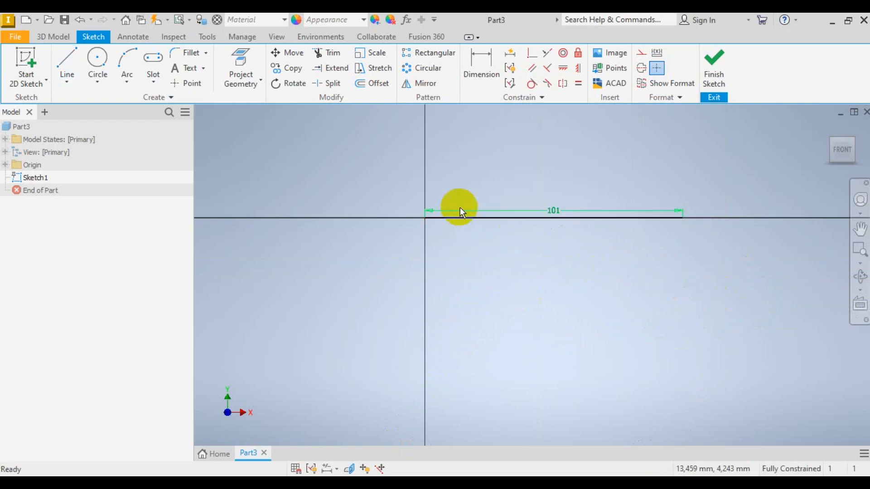
- Draw a line about 70.6 mm long from the origin down to the left, at 131,56° to the horizontal line
{"action": "left_click", "coordinate": [65, 58]}
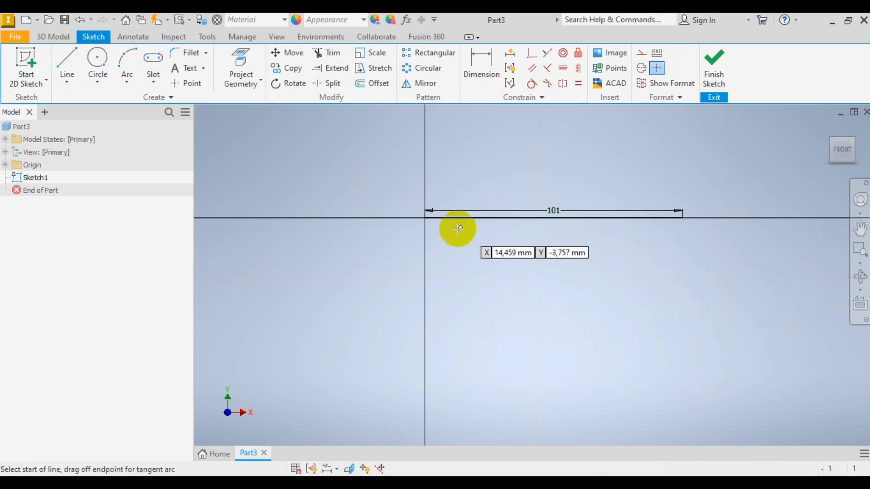
{"action": "left_click", "coordinate": [425, 218]}
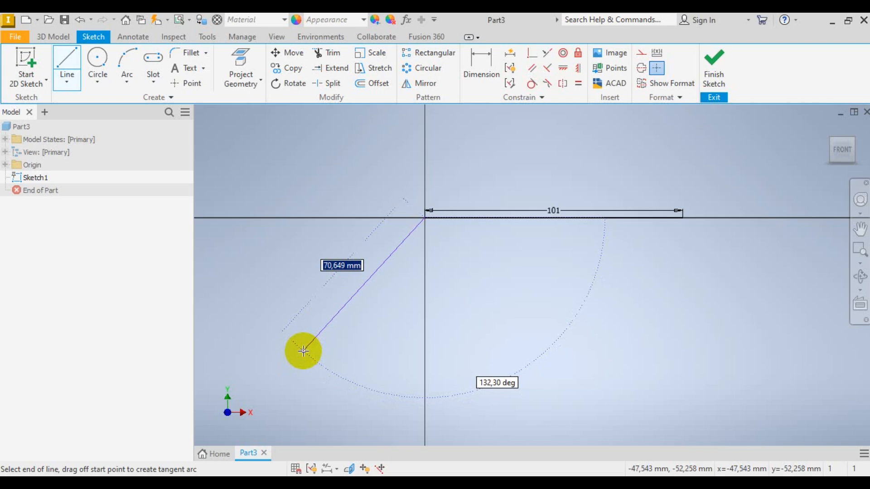
{"action": "key", "text": "Tab"}
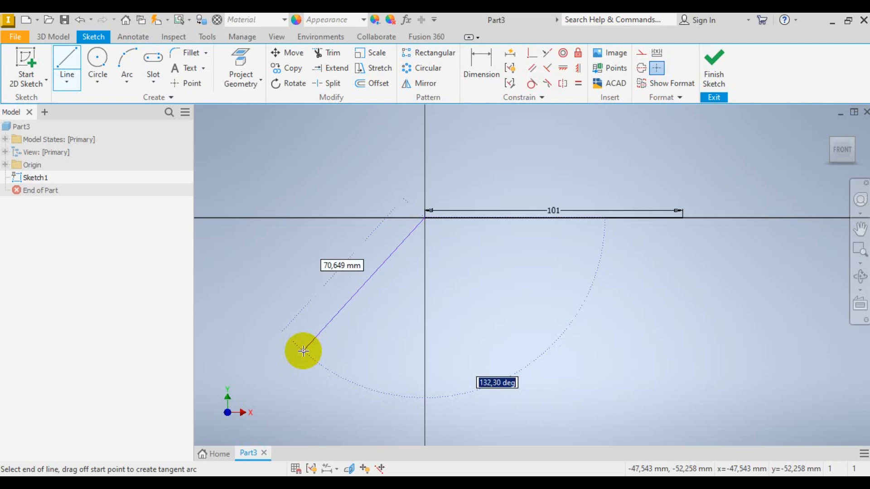
{"action": "type", "text": "131,56"}
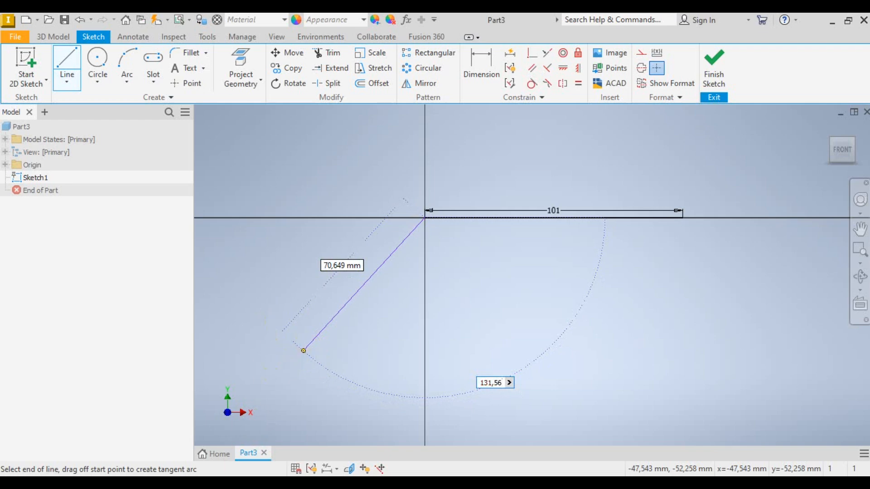
{"action": "left_click", "coordinate": [290, 483]}
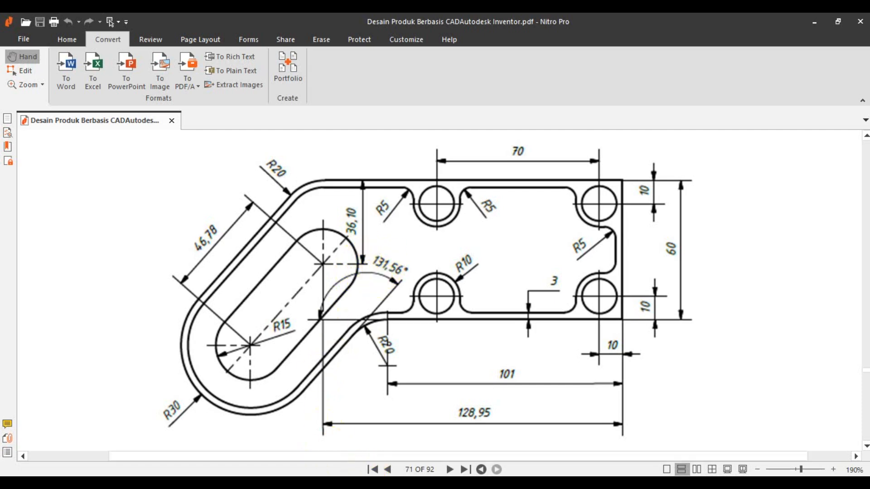
{"action": "left_click", "coordinate": [356, 483]}
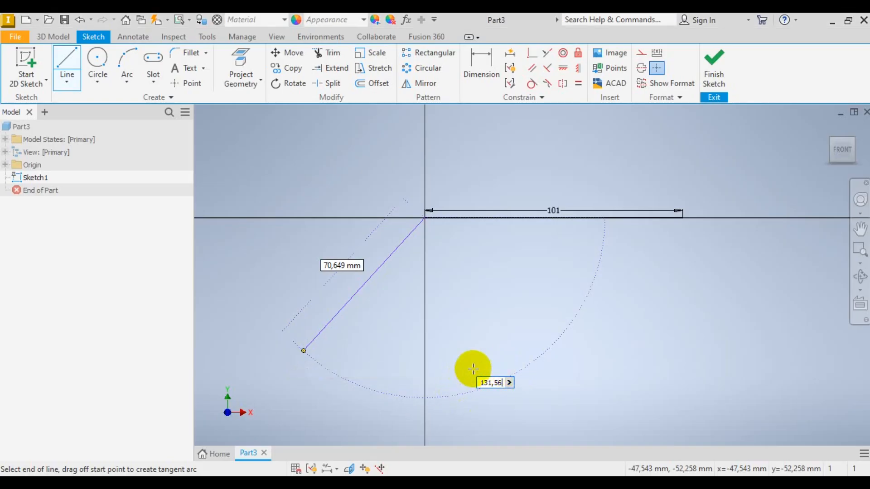
{"action": "key", "text": "Return"}
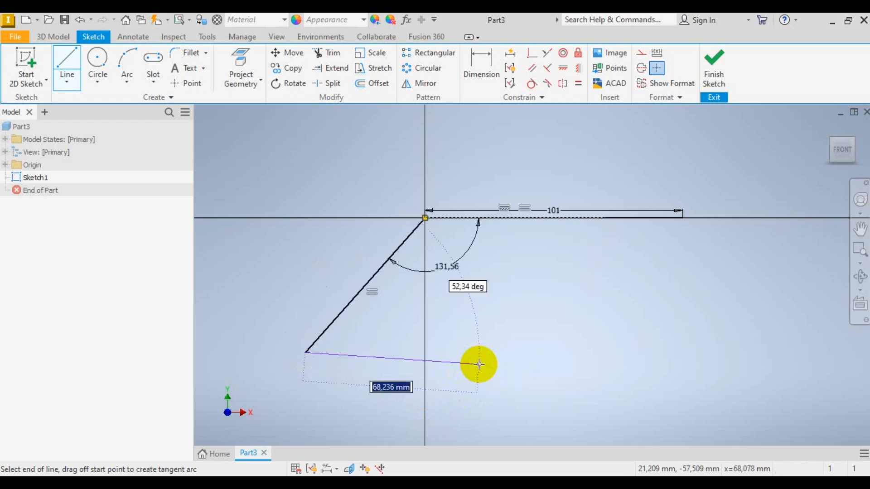
{"action": "right_click", "coordinate": [656, 273]}
{"action": "left_click", "coordinate": [710, 273]}
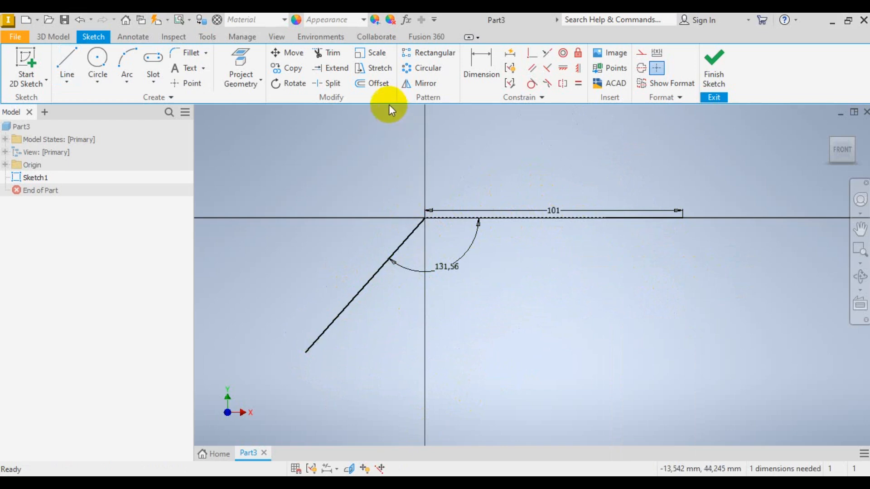
- Offset the connected horizontal and angled lines 30 mm outward, up and to the left
{"action": "left_click", "coordinate": [372, 82]}
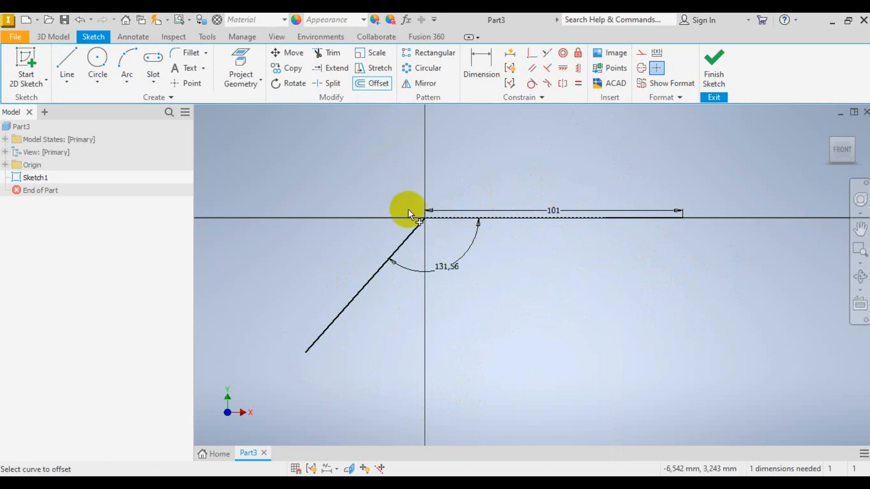
{"action": "left_click", "coordinate": [413, 231]}
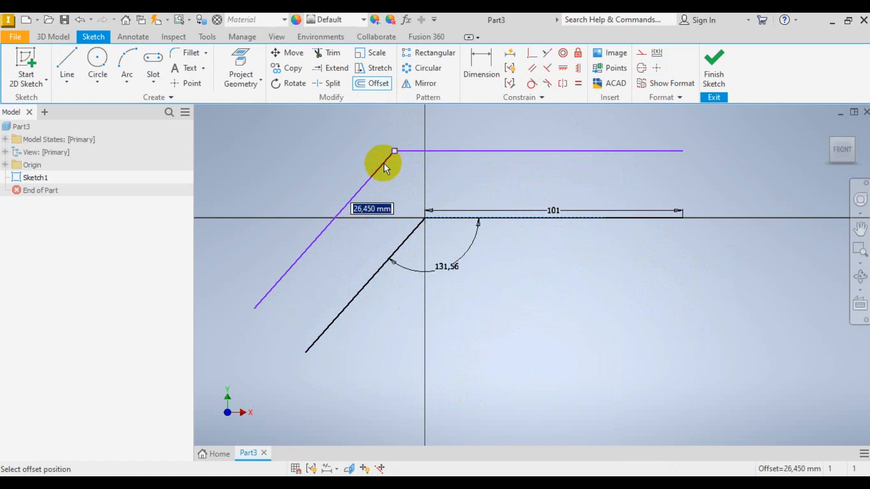
{"action": "type", "text": "30"}
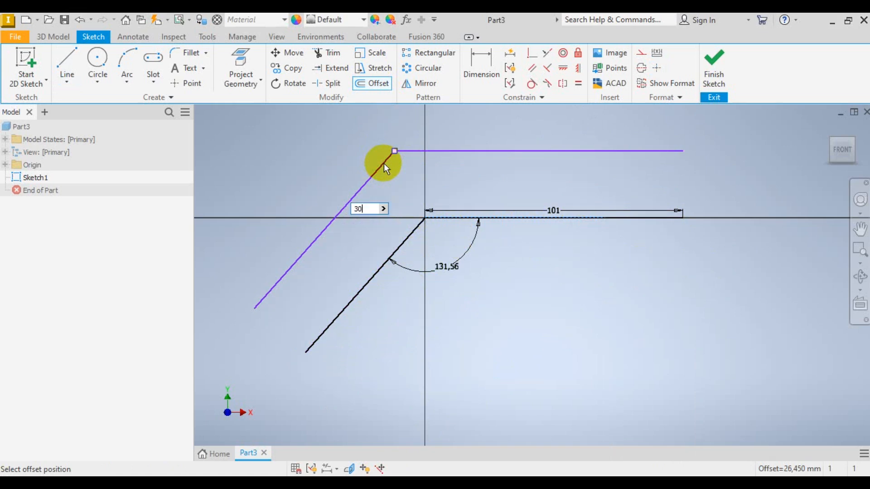
{"action": "key", "text": "Return"}
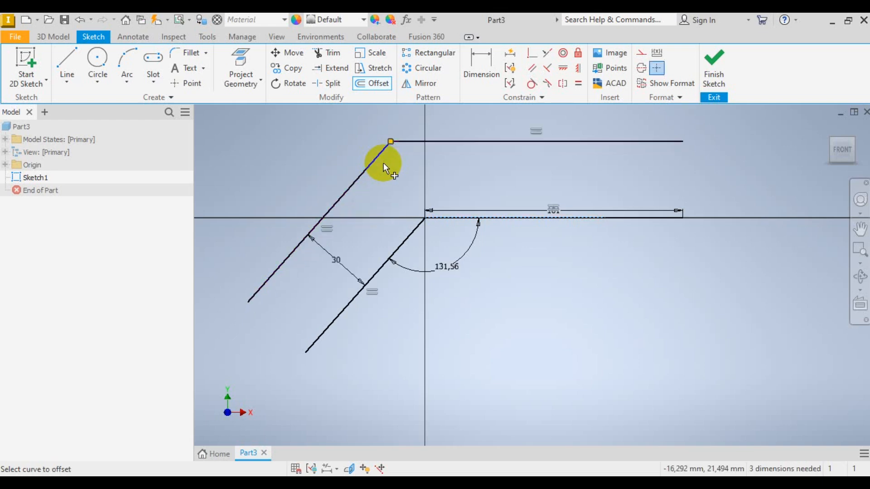
- Offset the new pair of lines another 30 mm outward to form the outer boundary
{"action": "scroll", "coordinate": [415, 255], "scroll_direction": "up", "scroll_amount": 3}
{"action": "scroll", "coordinate": [415, 255], "scroll_direction": "down", "scroll_amount": 1}
{"action": "left_click", "coordinate": [387, 191]}
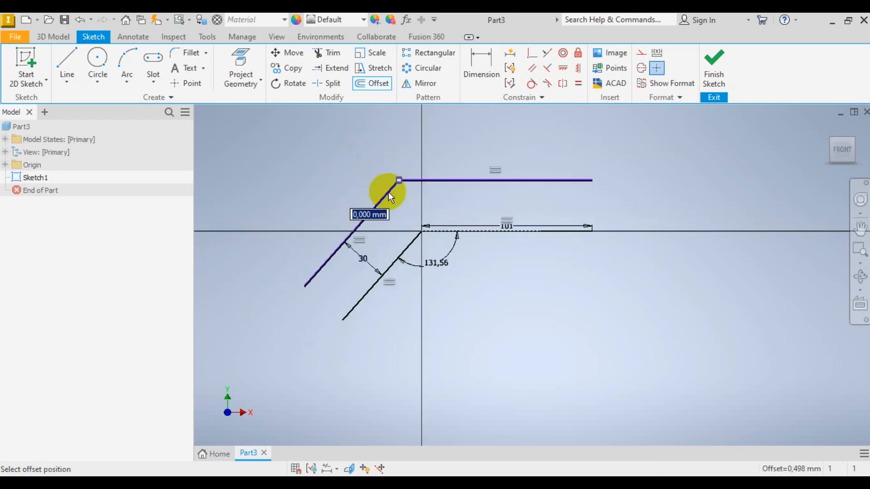
{"action": "type", "text": "30"}
{"action": "key", "text": "Return"}
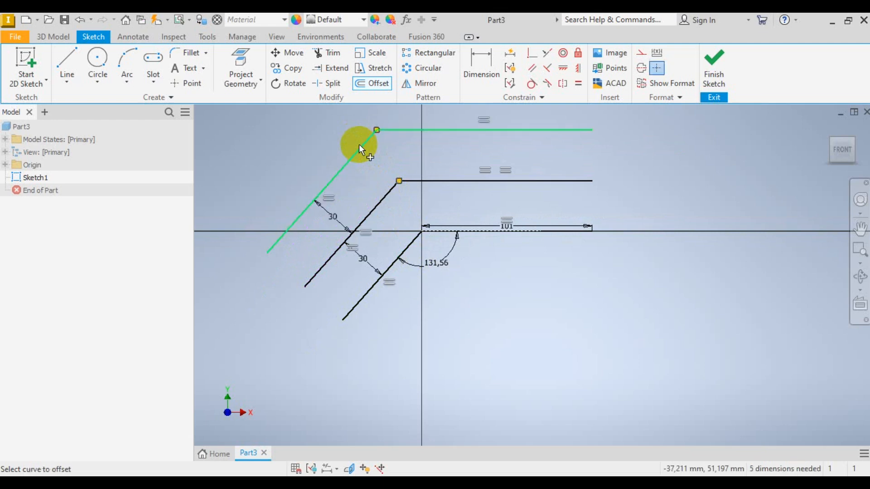
{"action": "right_click", "coordinate": [695, 168]}
{"action": "left_click", "coordinate": [734, 155]}
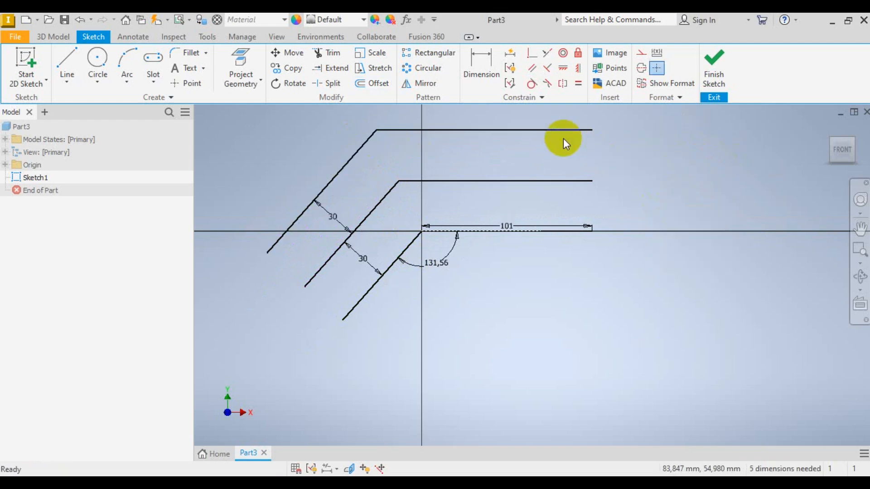
- Close the right side of the profile with a vertical line from the top line's end to the bottom line's end
{"action": "left_click", "coordinate": [66, 62]}
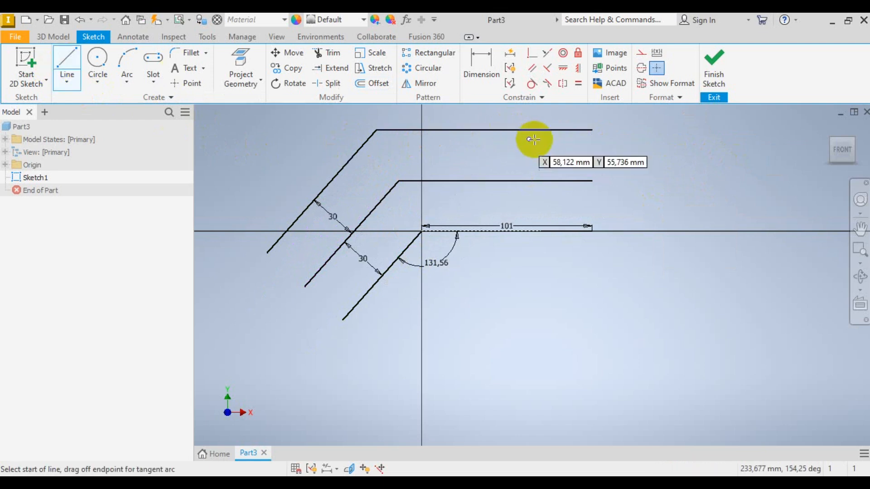
{"action": "left_click", "coordinate": [592, 130]}
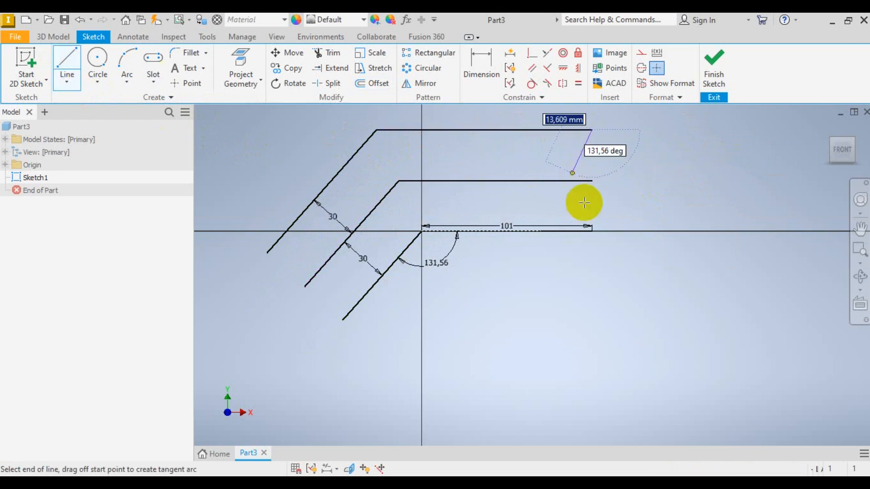
{"action": "left_click", "coordinate": [592, 231]}
{"action": "right_click", "coordinate": [671, 199]}
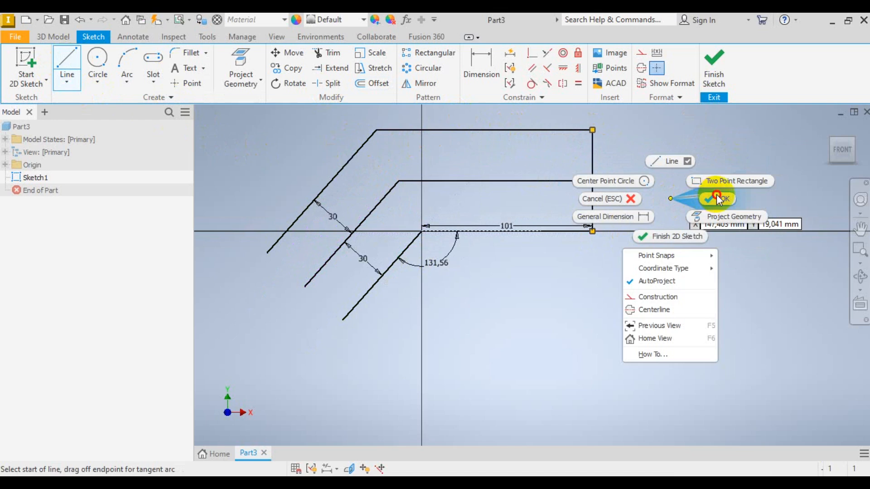
{"action": "left_click", "coordinate": [717, 198]}
- Delete the middle horizontal line between the plate's upper and lower edges
{"action": "scroll", "coordinate": [402, 181], "scroll_direction": "up", "scroll_amount": 3}
{"action": "scroll", "coordinate": [446, 274], "scroll_direction": "down", "scroll_amount": 3}
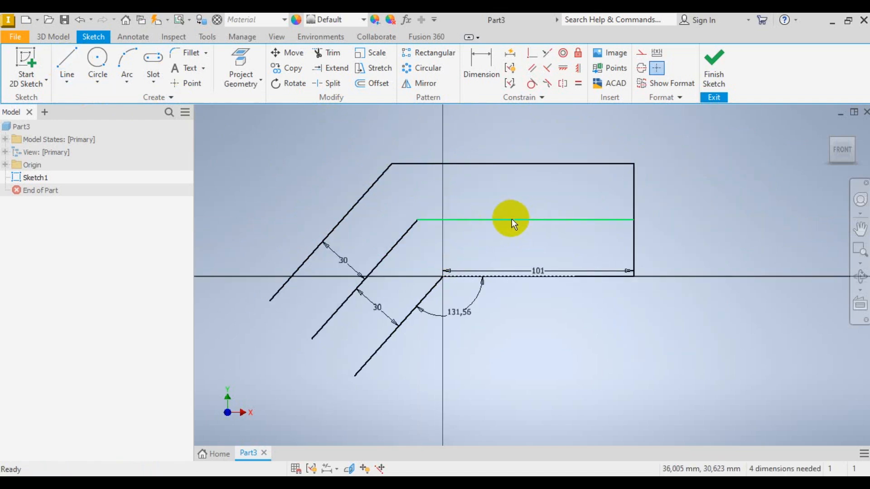
{"action": "left_click", "coordinate": [512, 218]}
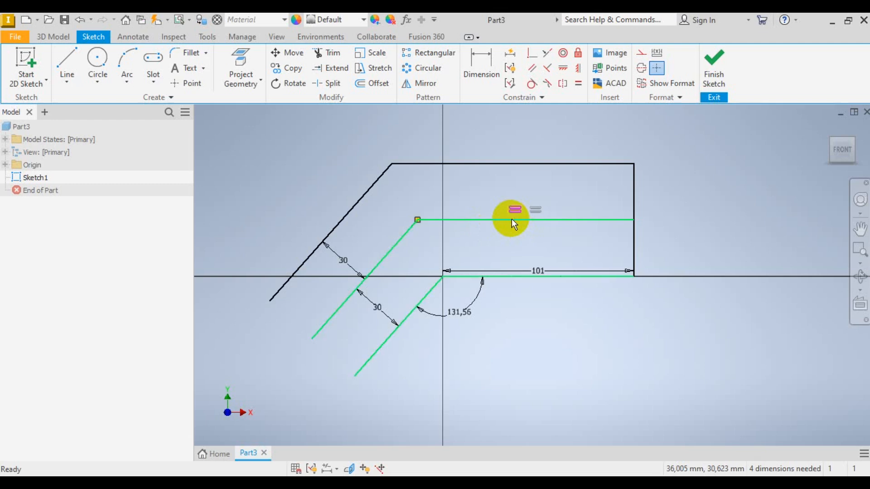
{"action": "key", "text": "Delete"}
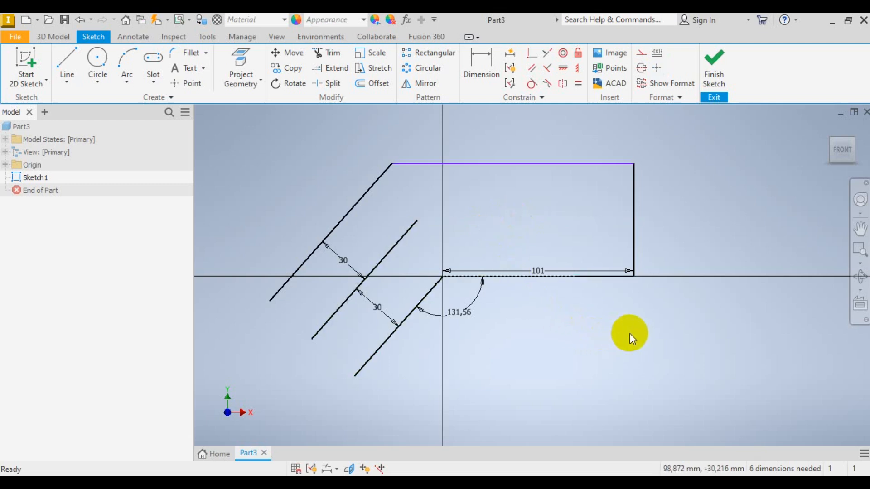
- Draw a 128,95 mm horizontal line leftward from the plate's right vertical edge, between the upper and lower edges
{"action": "left_click", "coordinate": [71, 61]}
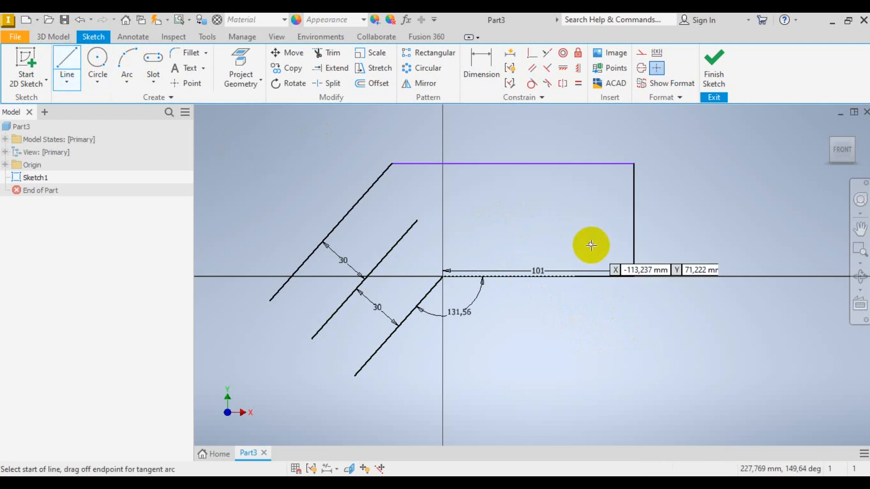
{"action": "left_click", "coordinate": [634, 233]}
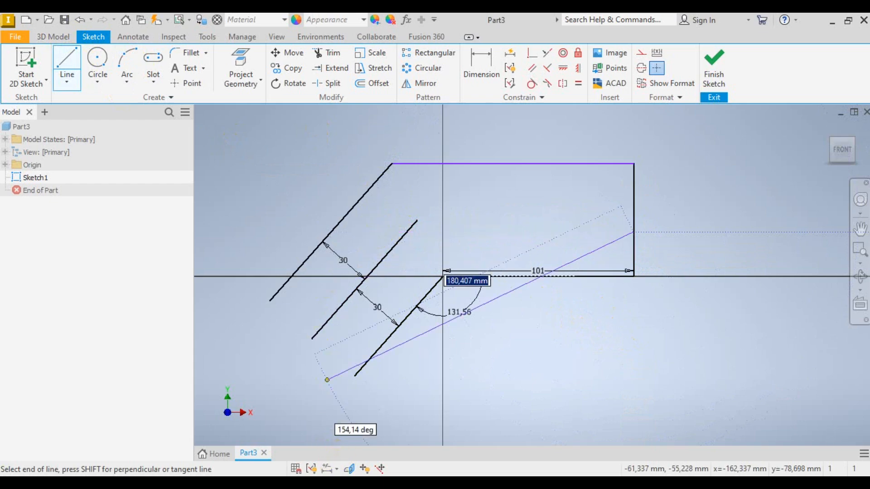
{"action": "left_click", "coordinate": [345, 482]}
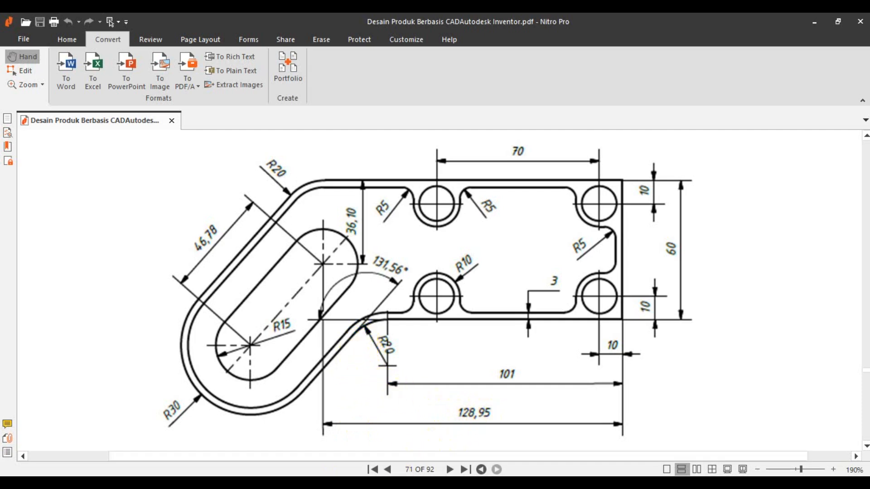
{"action": "mouse_move", "coordinate": [345, 483]}
{"action": "left_click", "coordinate": [355, 435]}
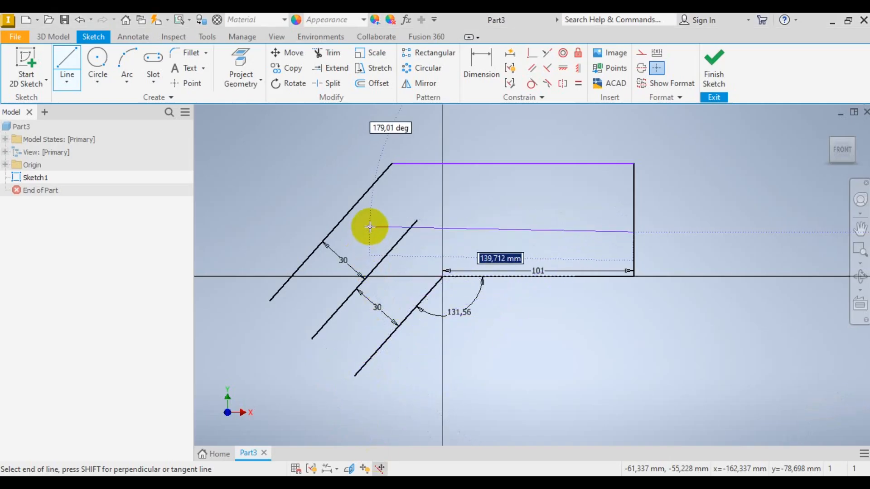
{"action": "type", "text": "12"}
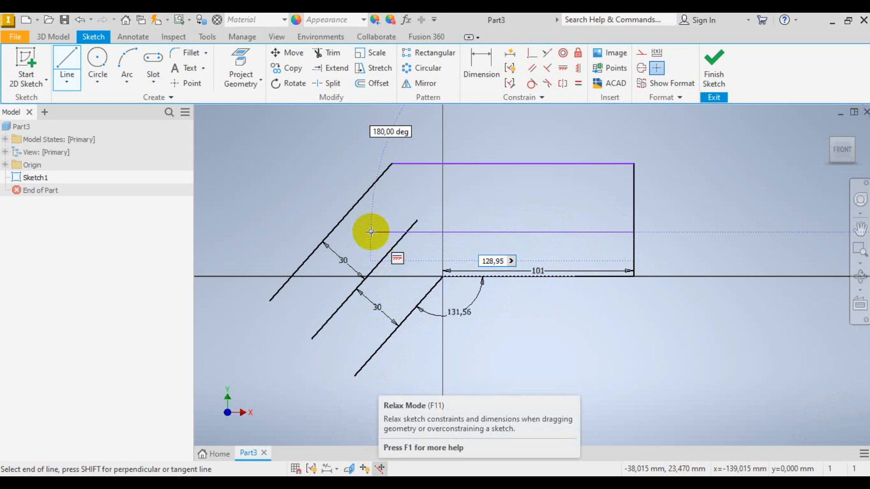
{"action": "type", "text": "8,95"}
{"action": "key", "text": "Return"}
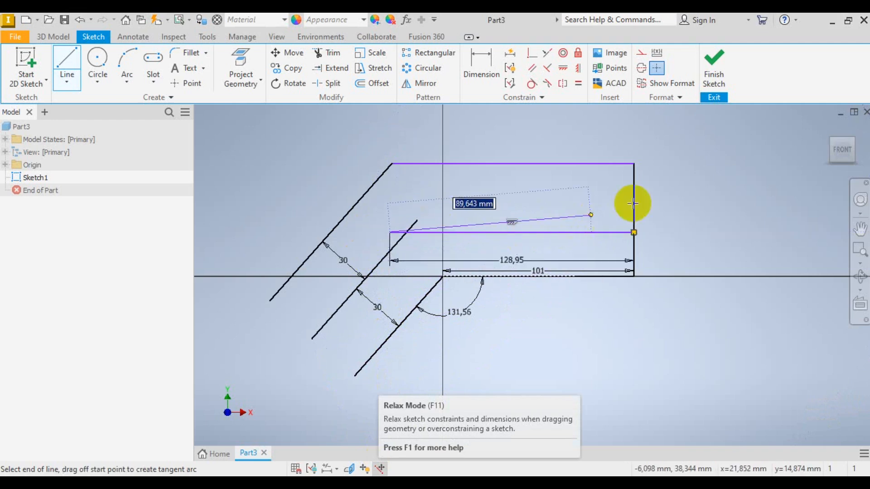
{"action": "right_click", "coordinate": [719, 178]}
{"action": "left_click", "coordinate": [765, 181]}
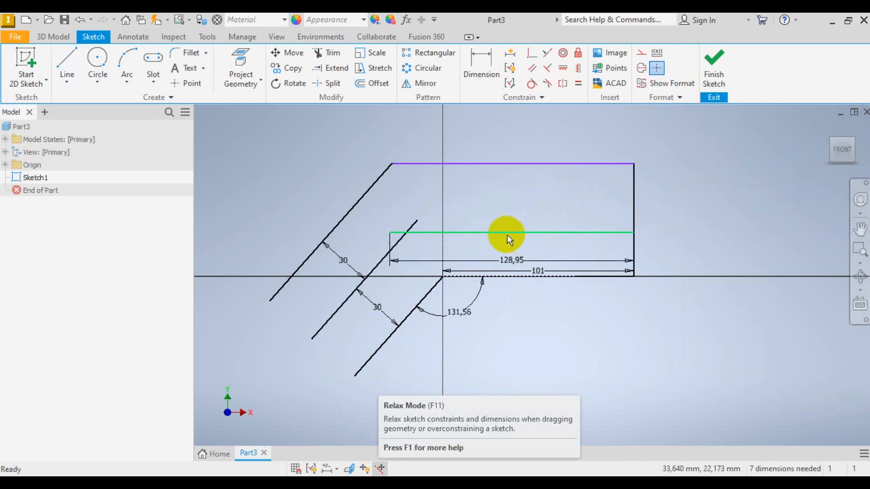
- Dimension the distance between the top edge and the 128,95 mm horizontal line as 36,10 mm
{"action": "left_click", "coordinate": [482, 60]}
{"action": "left_click", "coordinate": [471, 164]}
{"action": "left_click", "coordinate": [463, 232]}
{"action": "left_click", "coordinate": [464, 196]}
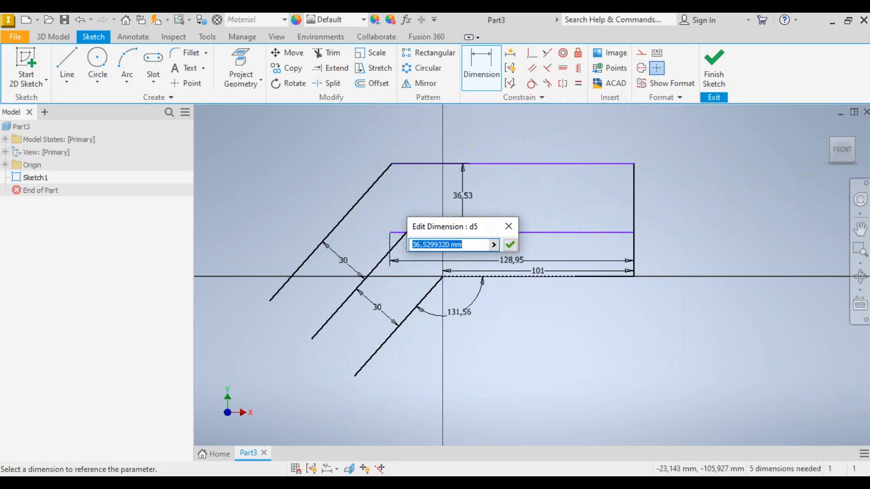
{"action": "key", "text": "alt+Tab"}
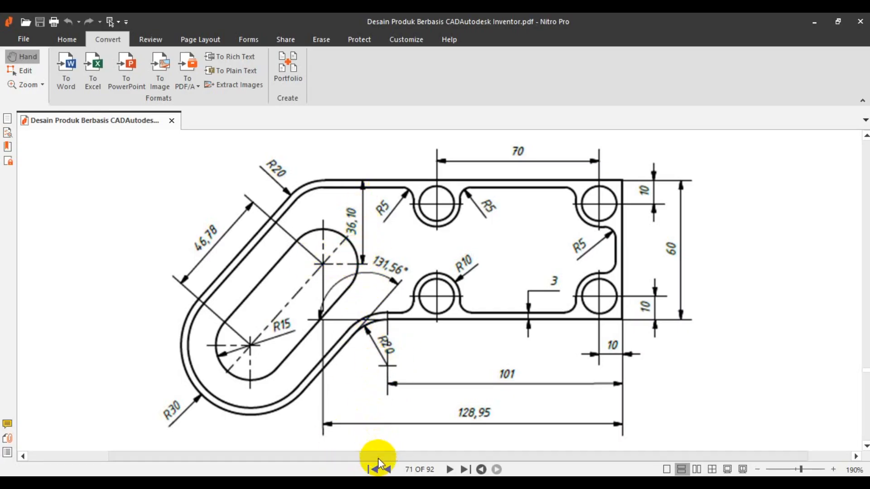
{"action": "key", "text": "alt+Tab"}
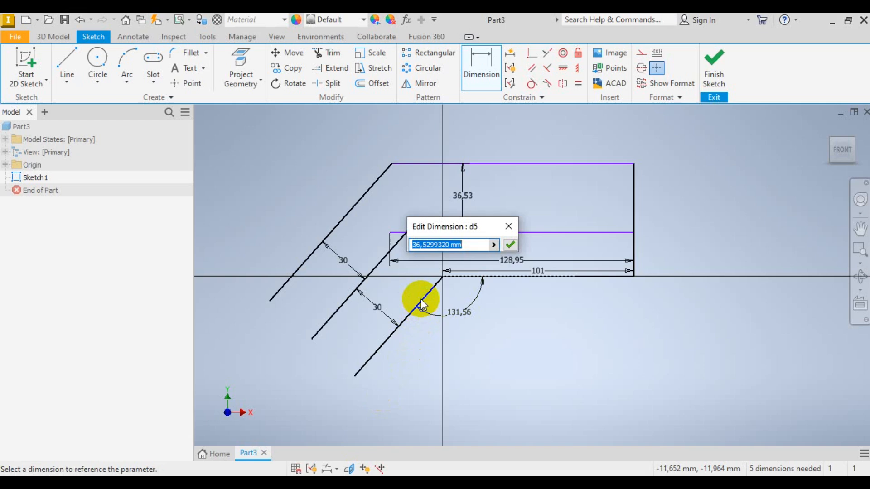
{"action": "type", "text": "36,10"}
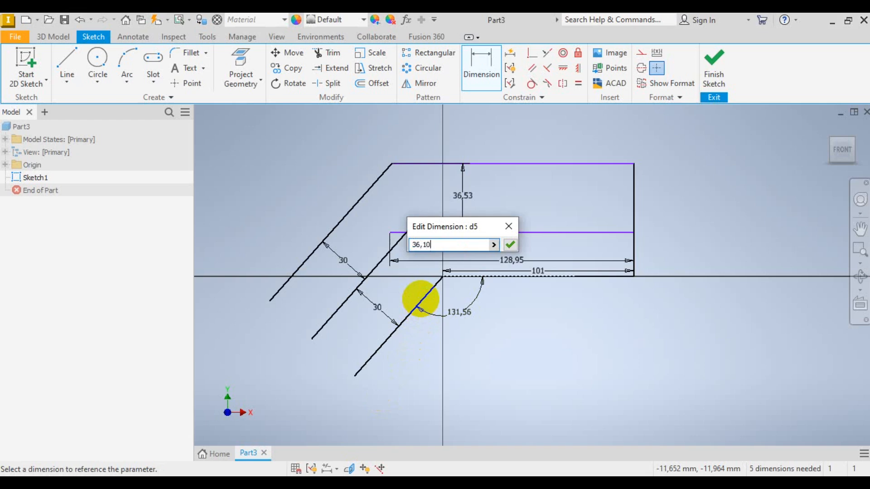
{"action": "key", "text": "Return"}
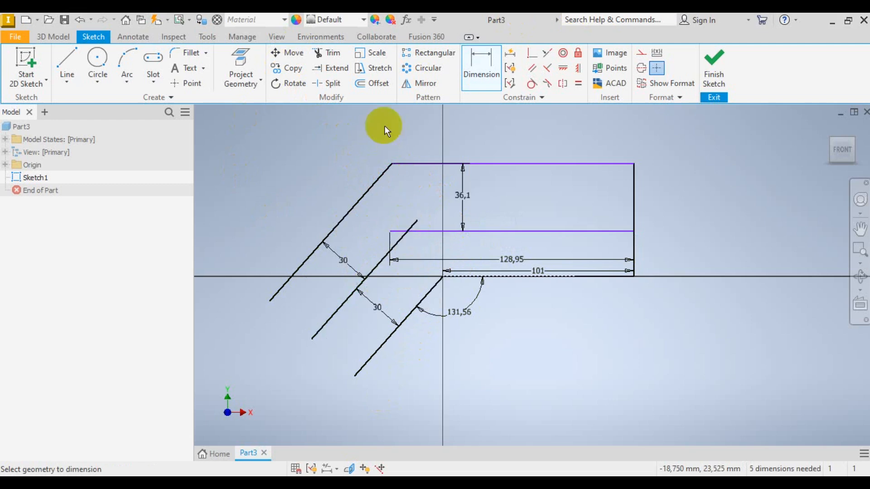
- Trim the part of the middle angled line that extends above the 128,95 mm horizontal line
{"action": "left_click", "coordinate": [334, 54]}
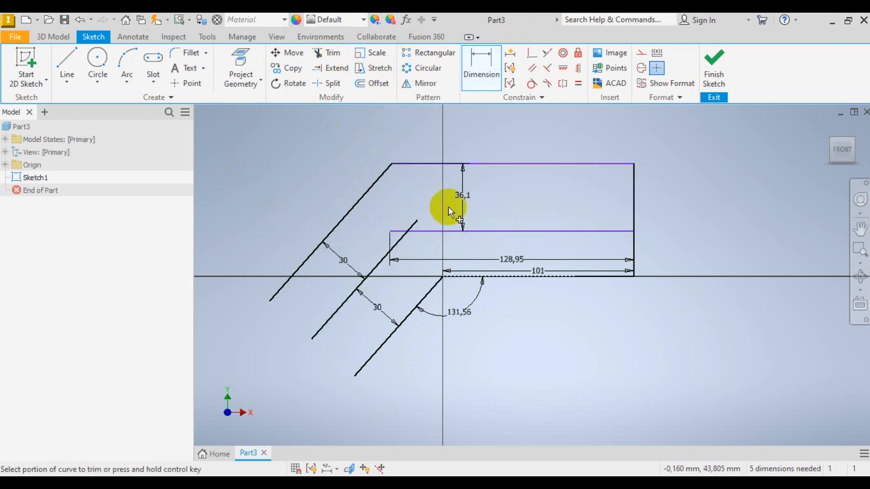
{"action": "left_click", "coordinate": [417, 221]}
{"action": "right_click", "coordinate": [721, 205]}
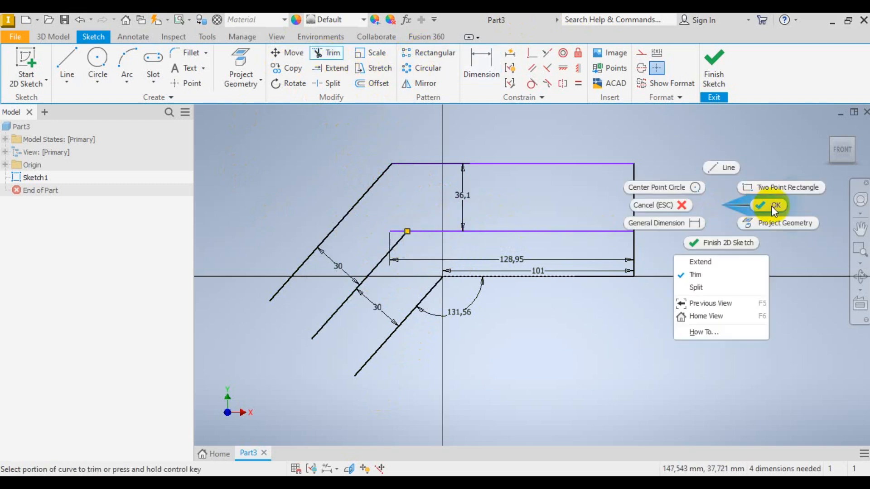
{"action": "left_click", "coordinate": [770, 205]}
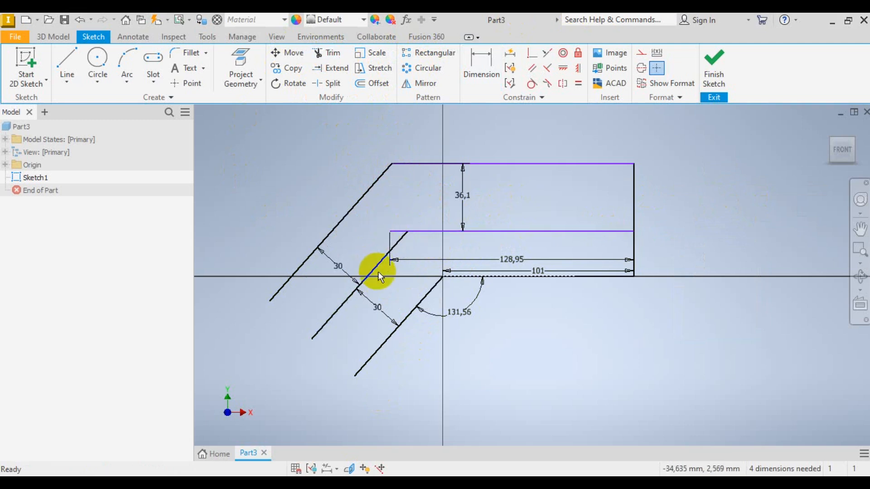
- Place a center-to-center slot's centers 46,78 mm apart, from the middle angled line's upper end down along that line
{"action": "left_click", "coordinate": [154, 86]}
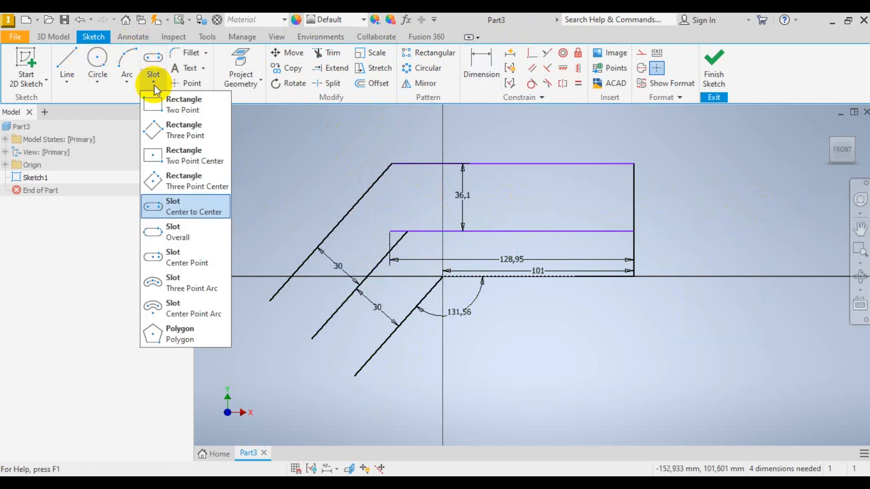
{"action": "left_click", "coordinate": [175, 218]}
{"action": "left_click", "coordinate": [406, 232]}
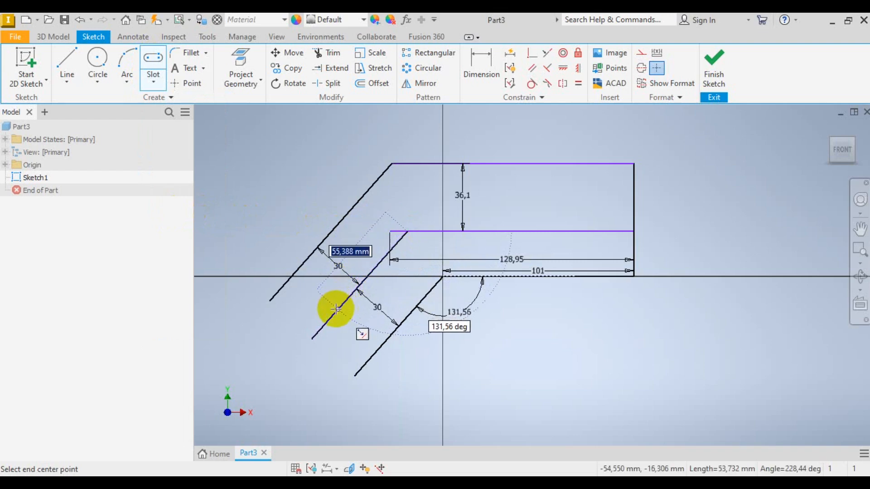
{"action": "left_click", "coordinate": [336, 485]}
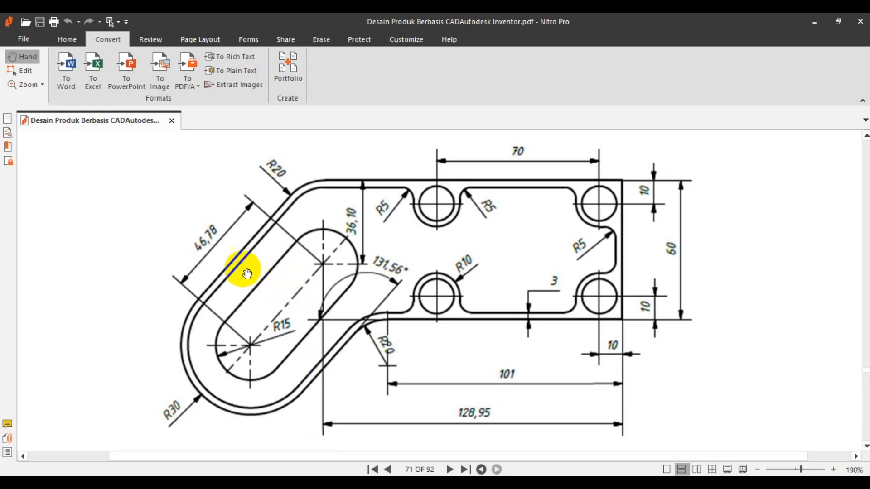
{"action": "left_click", "coordinate": [317, 485]}
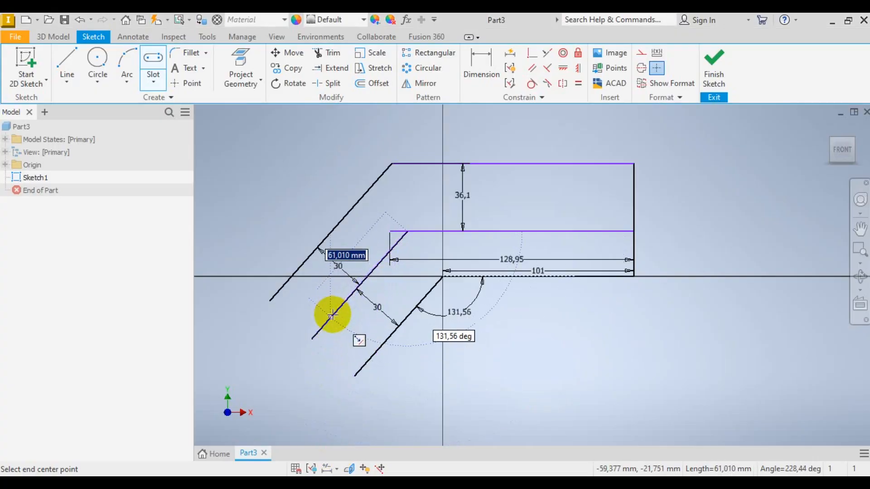
{"action": "type", "text": "46"}
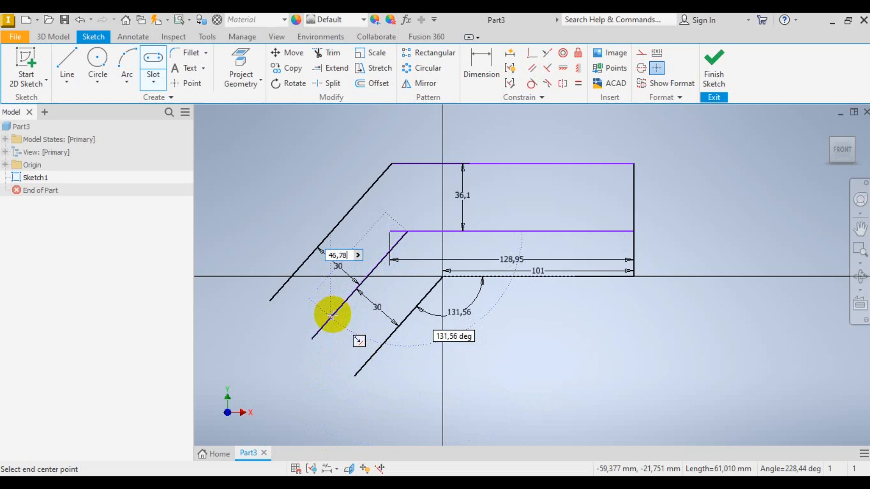
{"action": "type", "text": ",78"}
{"action": "key", "text": "Return"}
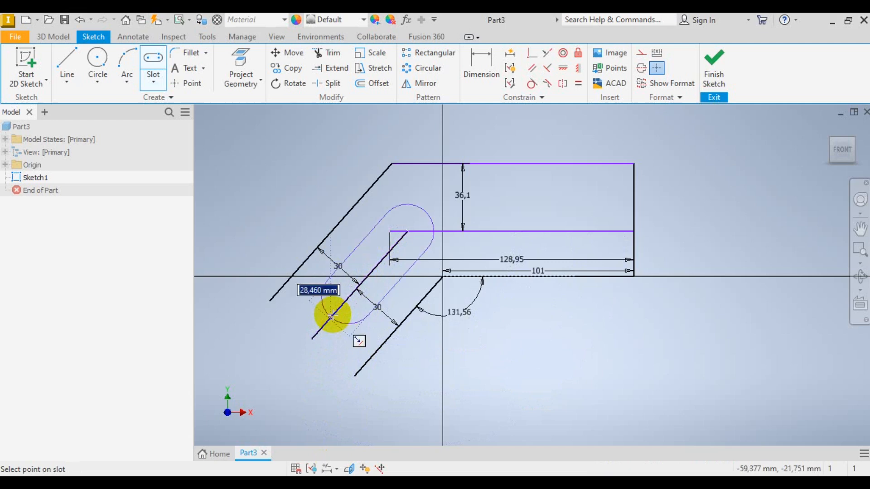
- Set the slot's width to 30 mm, matching the R15 ends in the PDF drawing, and finish the slot
{"action": "key", "text": "alt+Tab"}
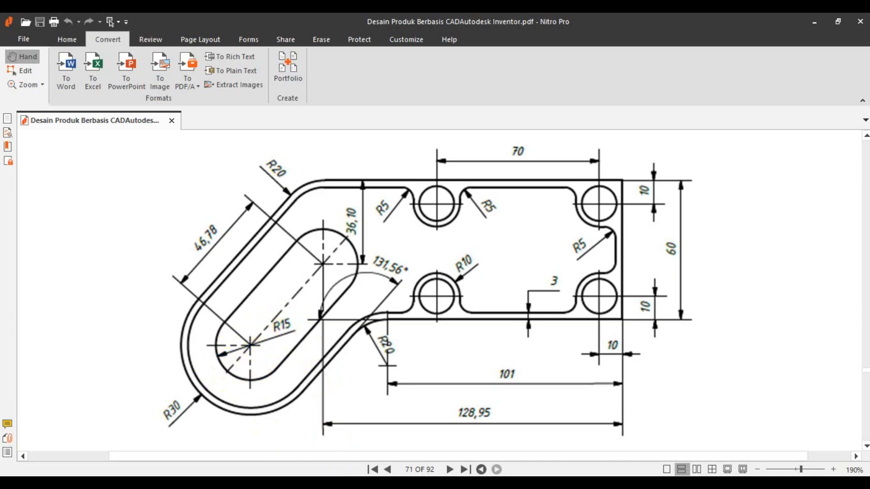
{"action": "key", "text": "alt+Tab"}
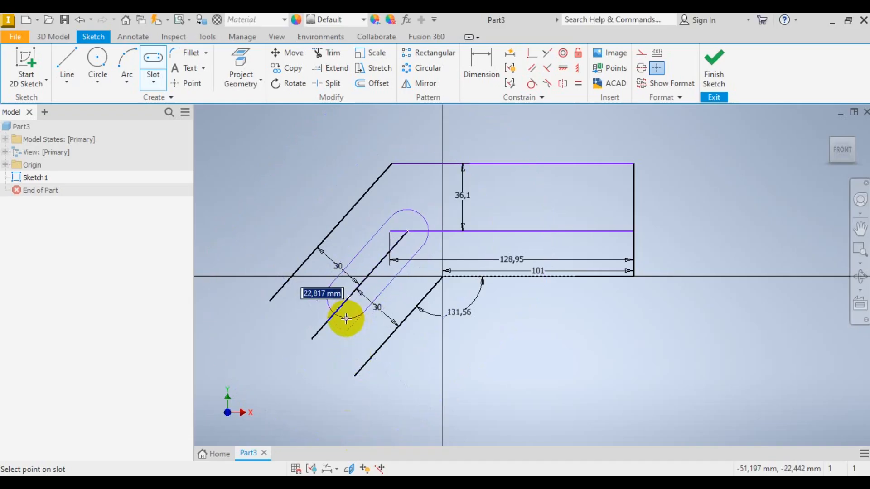
{"action": "type", "text": "30"}
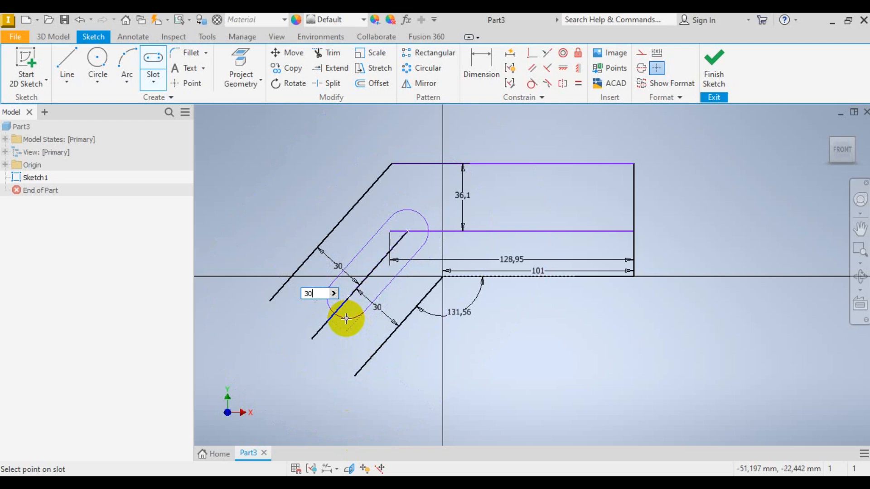
{"action": "key", "text": "Return"}
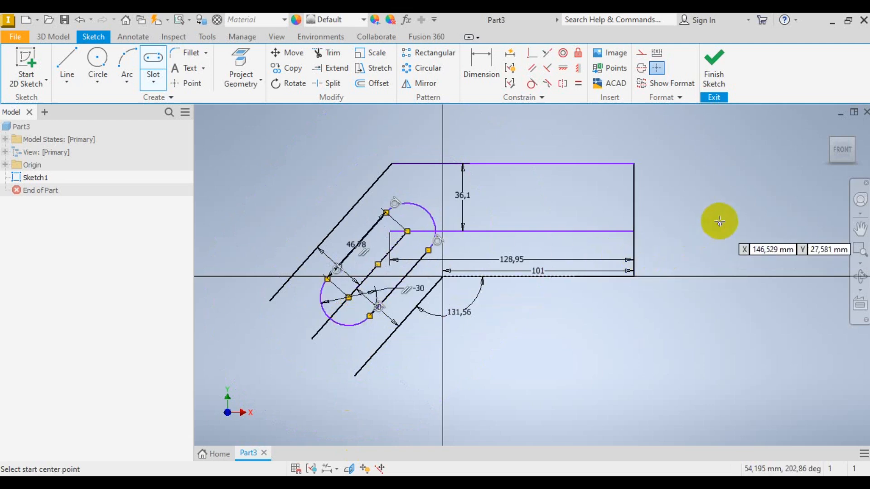
{"action": "right_click", "coordinate": [720, 219]}
{"action": "left_click", "coordinate": [764, 218]}
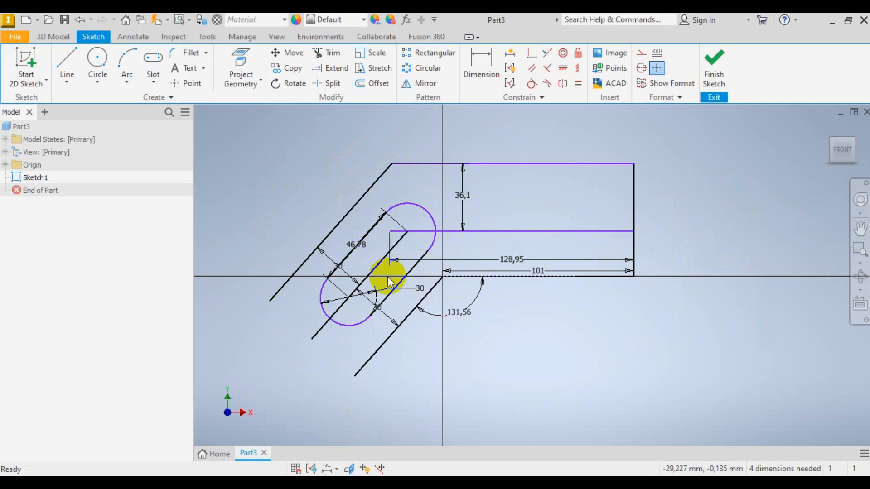
- Draw a circle centered on the slot's lower end center and tangent to the outer angled line, per the drawing's R30
{"action": "scroll", "coordinate": [383, 295], "scroll_direction": "down", "scroll_amount": 3}
{"action": "scroll", "coordinate": [397, 290], "scroll_direction": "up", "scroll_amount": 3}
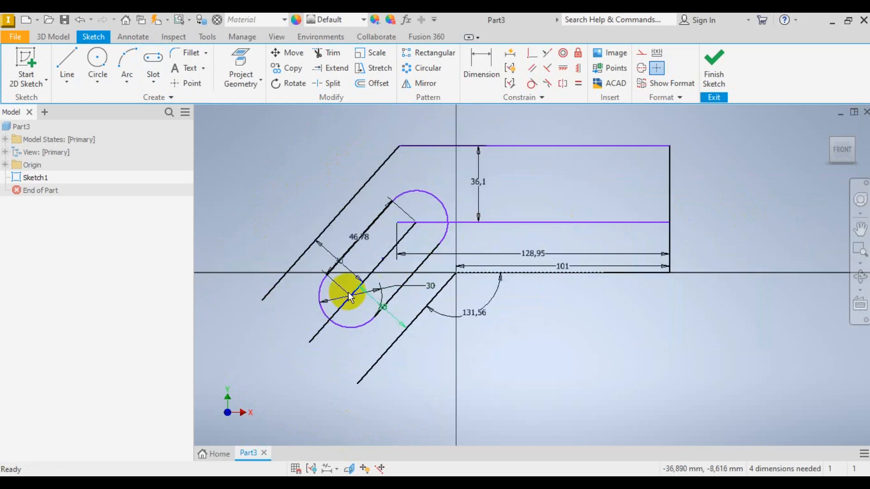
{"action": "left_click", "coordinate": [94, 65]}
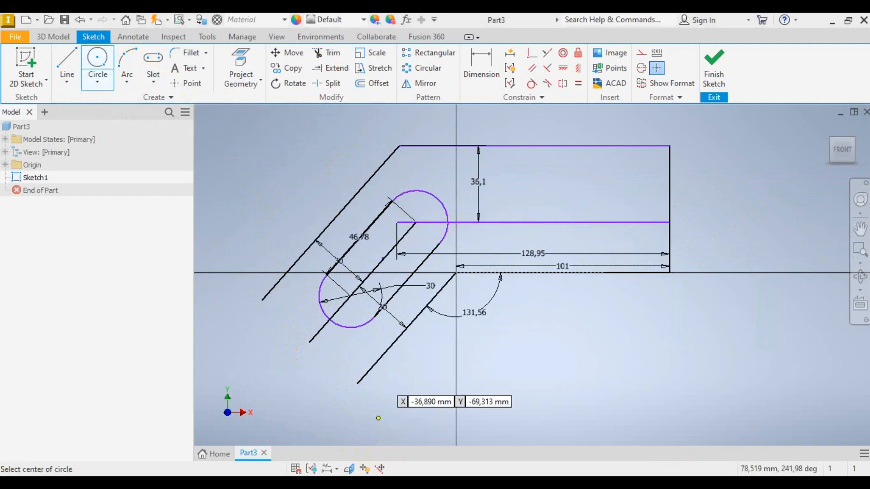
{"action": "key", "text": "alt+Tab"}
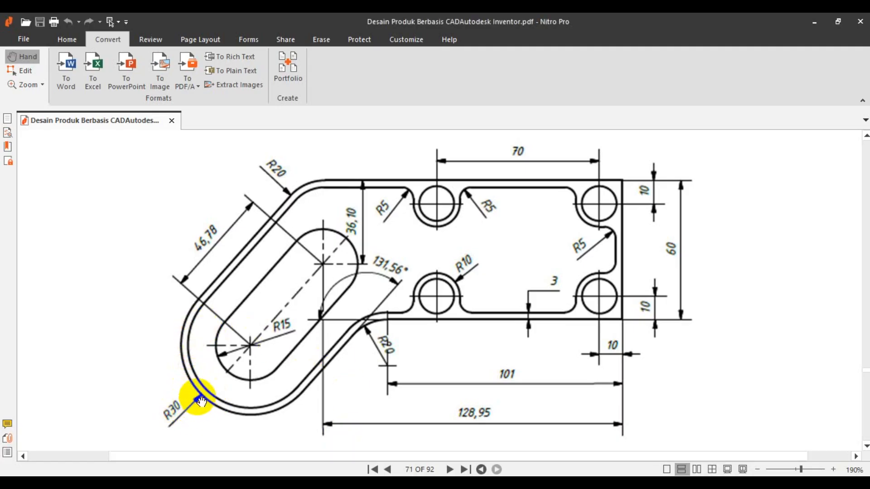
{"action": "key", "text": "alt+Tab"}
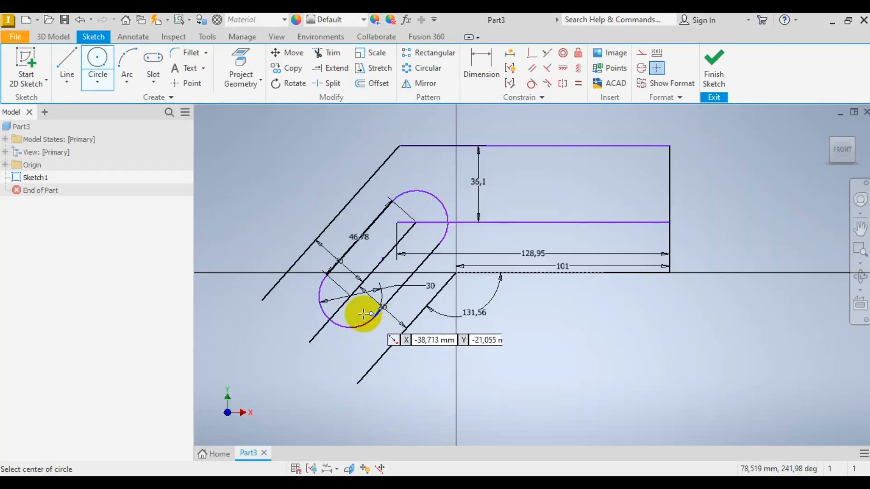
{"action": "left_click", "coordinate": [350, 296]}
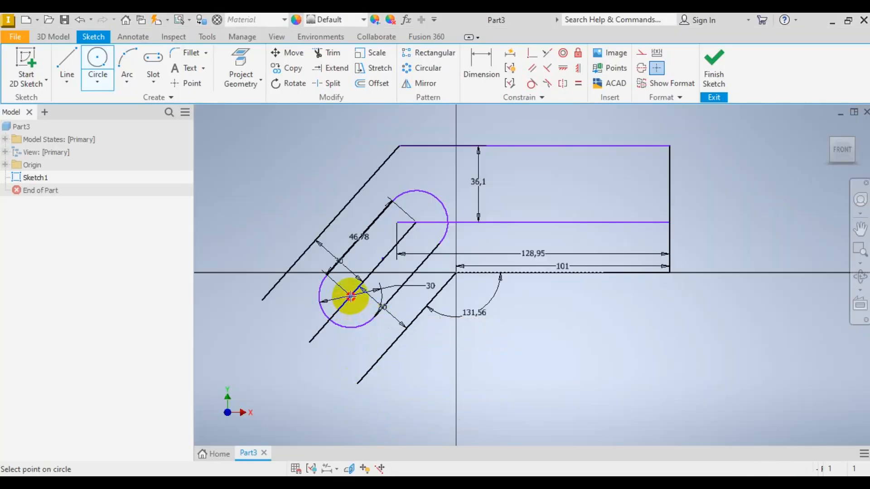
{"action": "left_click", "coordinate": [304, 253]}
{"action": "right_click", "coordinate": [249, 182]}
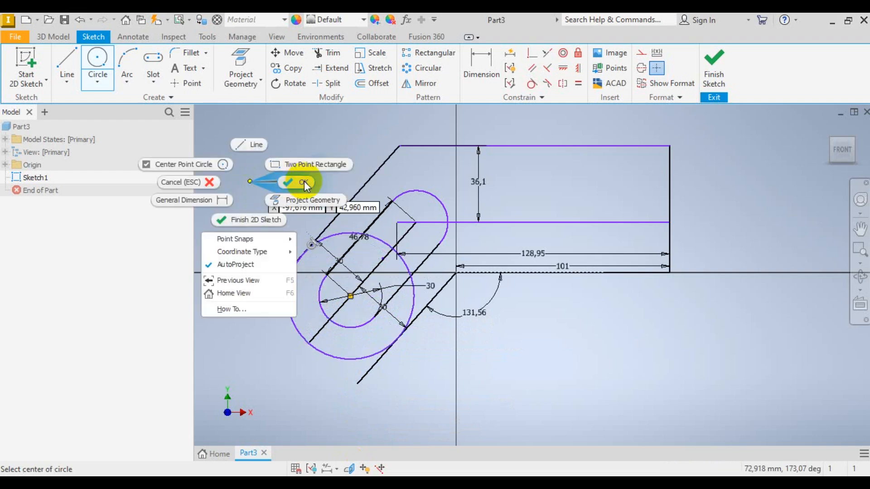
- Trim the upper outer angled line's overhang beyond the large circle and the circle's arcs lying inside the angled arm
{"action": "left_click", "coordinate": [297, 183]}
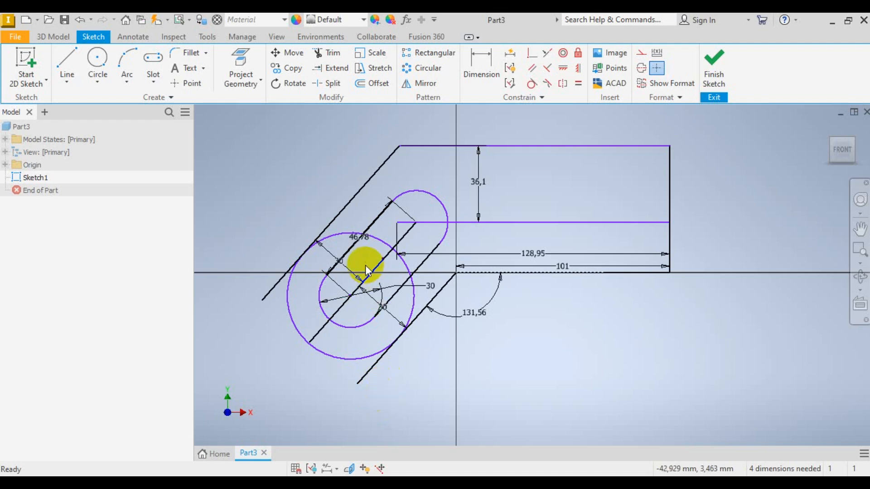
{"action": "left_click", "coordinate": [327, 70]}
{"action": "left_click", "coordinate": [331, 57]}
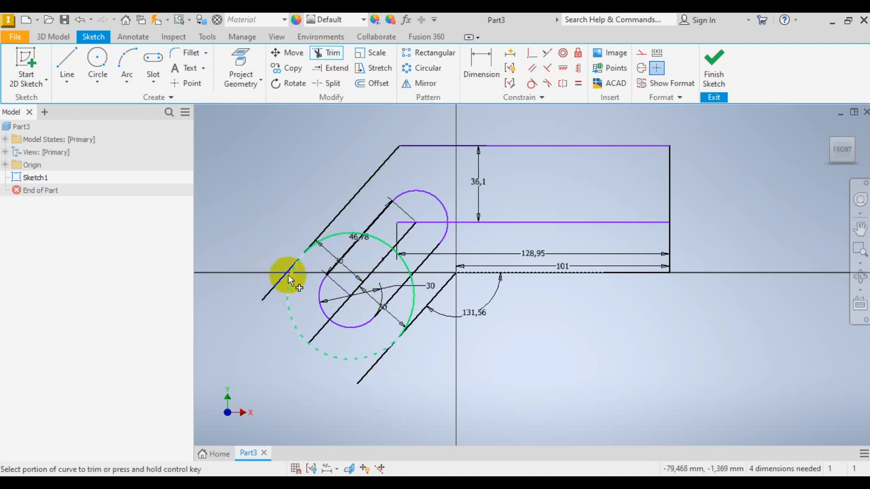
{"action": "scroll", "coordinate": [284, 274], "scroll_direction": "down", "scroll_amount": 3}
{"action": "left_click", "coordinate": [279, 274]}
{"action": "left_click", "coordinate": [379, 198]}
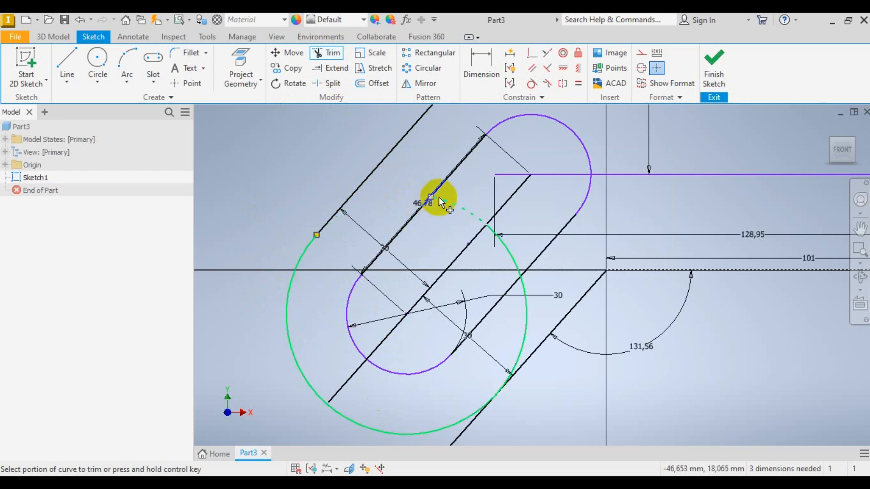
{"action": "left_click", "coordinate": [509, 258]}
{"action": "left_click", "coordinate": [526, 312]}
- Trim the lower outer angled line's overhang beyond its tangent point with the arm's rounded end and finish trimming
{"action": "scroll", "coordinate": [473, 282], "scroll_direction": "up", "scroll_amount": 3}
{"action": "scroll", "coordinate": [487, 348], "scroll_direction": "down", "scroll_amount": 3}
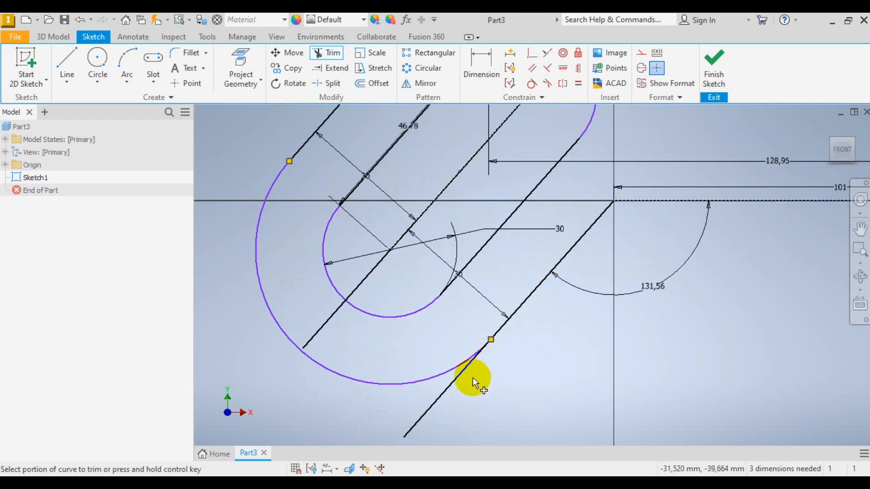
{"action": "left_click", "coordinate": [458, 383]}
{"action": "scroll", "coordinate": [404, 367], "scroll_direction": "up", "scroll_amount": 3}
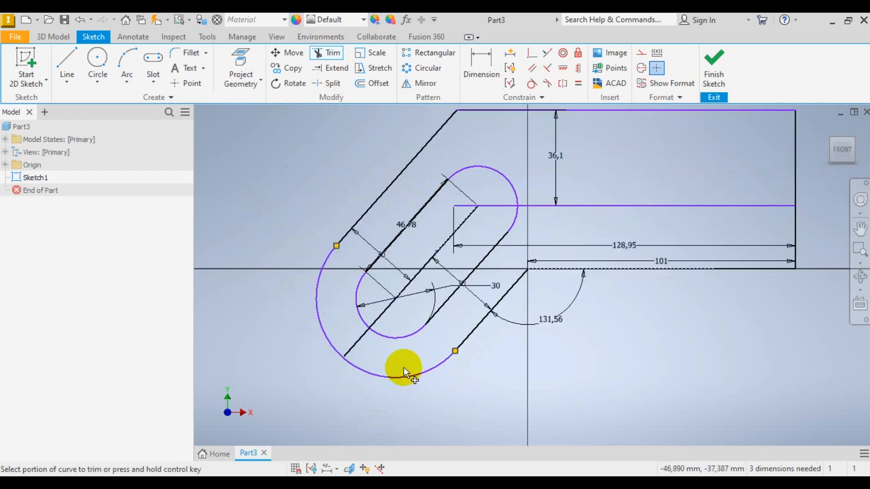
{"action": "scroll", "coordinate": [381, 347], "scroll_direction": "up", "scroll_amount": 3}
{"action": "right_click", "coordinate": [545, 353]}
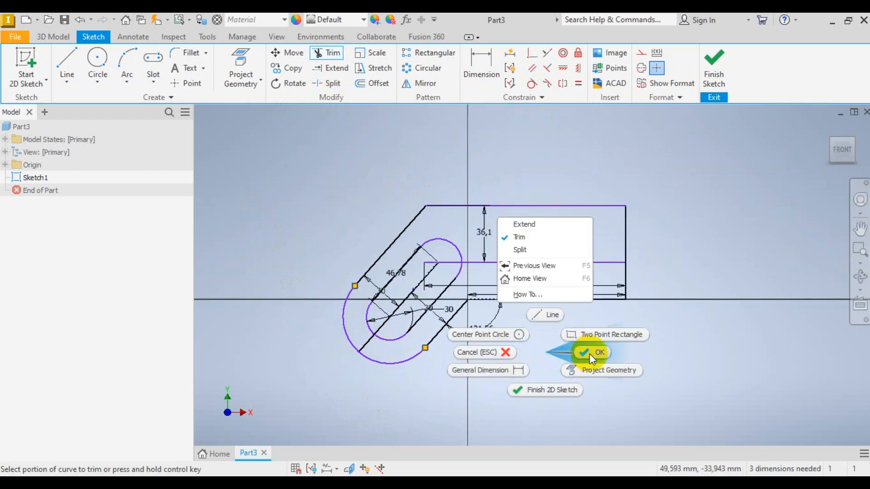
{"action": "left_click", "coordinate": [589, 354]}
- Dimension the height of the plate's right vertical edge
{"action": "left_click", "coordinate": [483, 58]}
{"action": "left_click", "coordinate": [625, 238]}
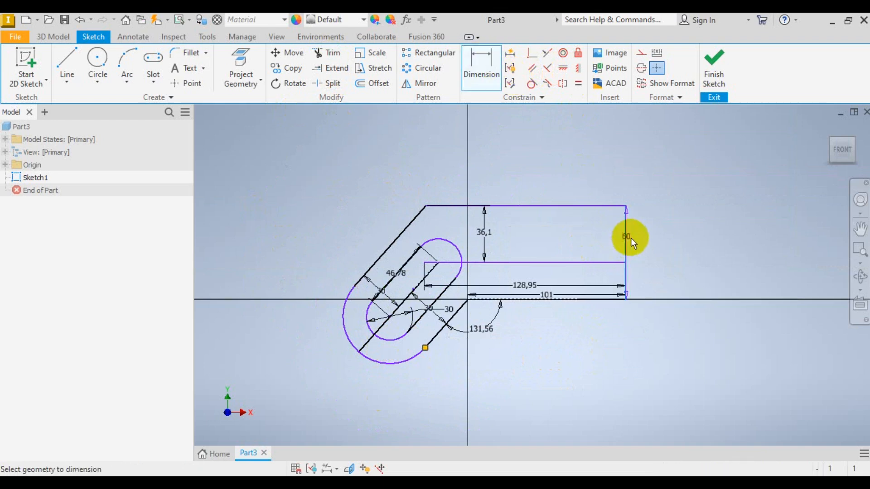
{"action": "left_click", "coordinate": [673, 245]}
{"action": "scroll", "coordinate": [552, 267], "scroll_direction": "down", "scroll_amount": 2}
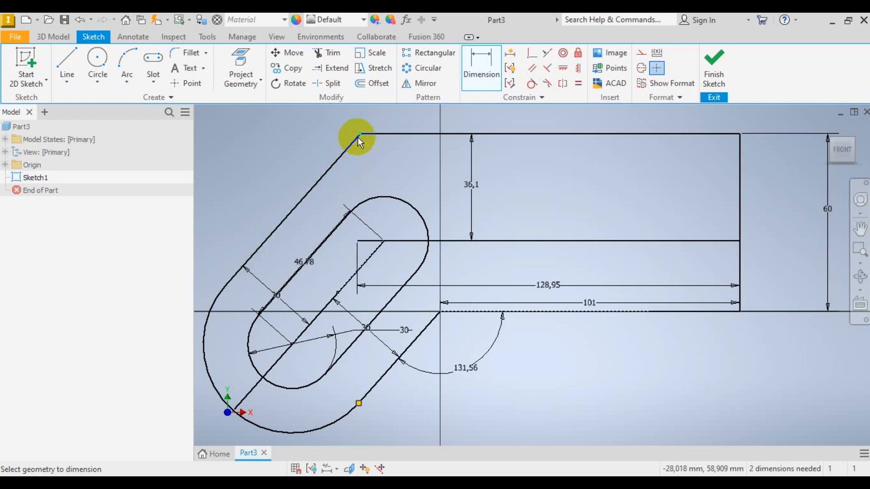
- Fillet the outline's upper and lower corners, where the angled arm meets the horizontal edges, with the drawing's 20 mm radius
{"action": "mouse_move", "coordinate": [306, 473]}
{"action": "left_click", "coordinate": [352, 416]}
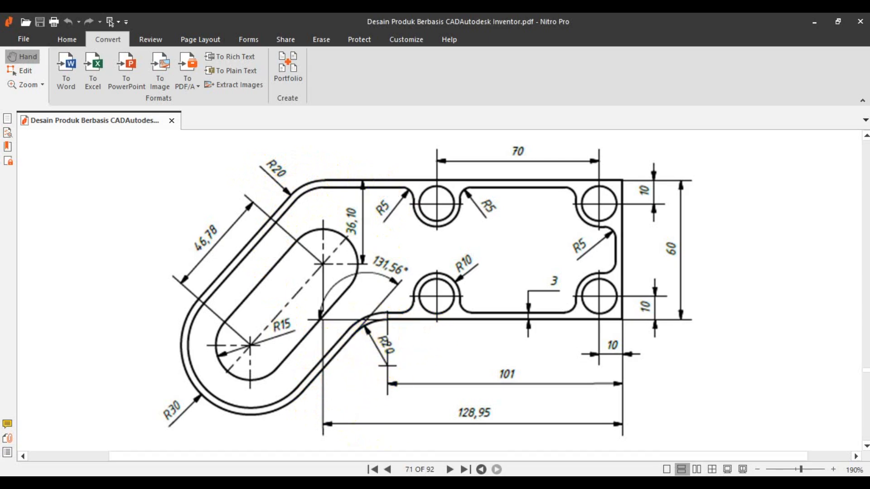
{"action": "key", "text": "alt+Tab"}
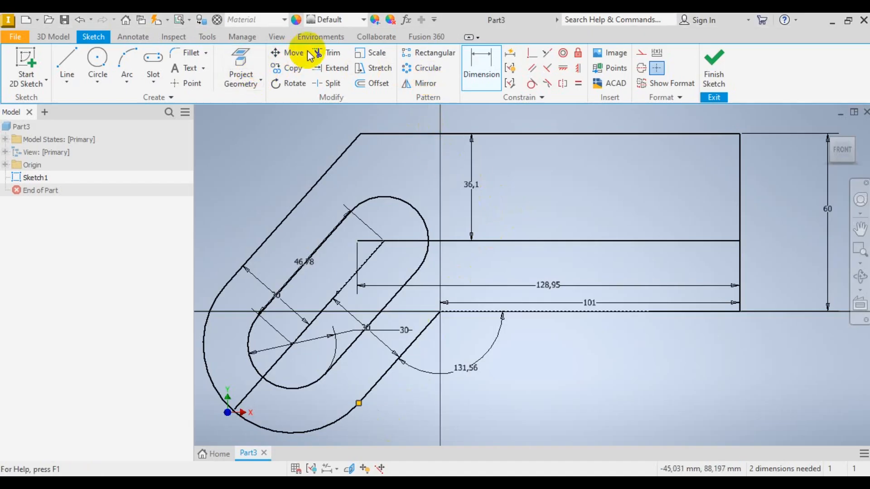
{"action": "left_click", "coordinate": [194, 54]}
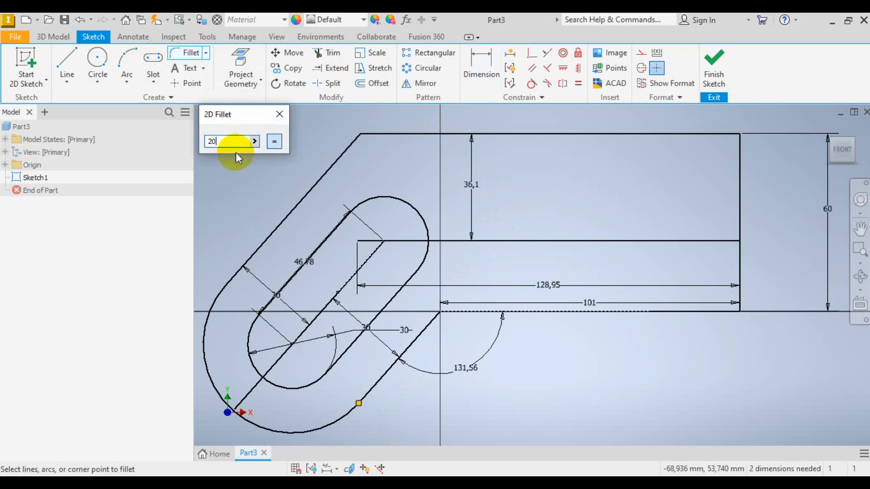
{"action": "type", "text": "20"}
{"action": "left_click", "coordinate": [373, 134]}
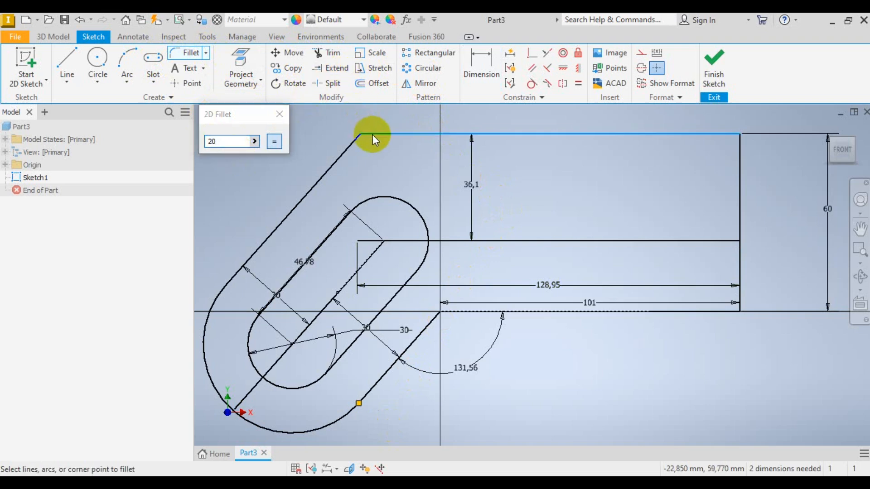
{"action": "left_click", "coordinate": [345, 147]}
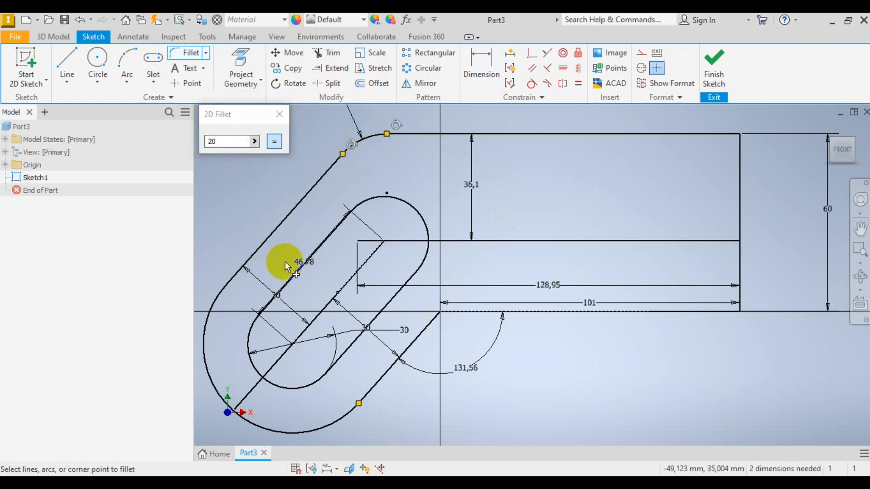
{"action": "left_click", "coordinate": [468, 311]}
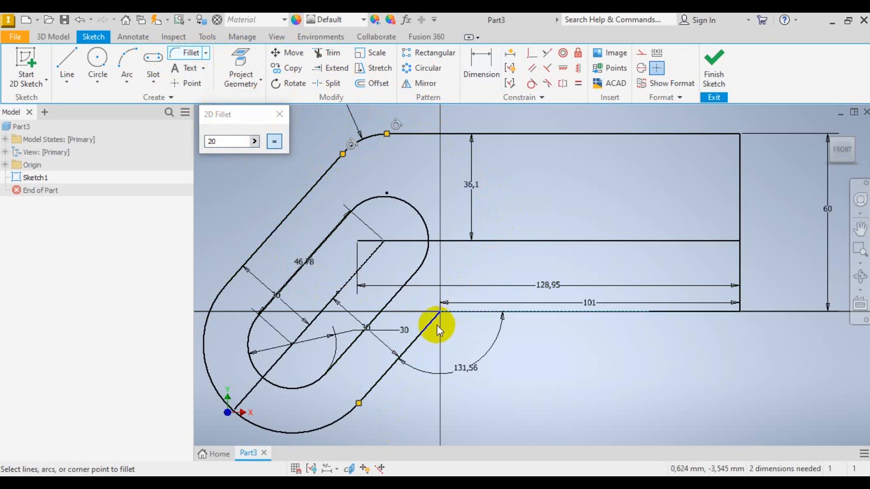
{"action": "left_click", "coordinate": [423, 330]}
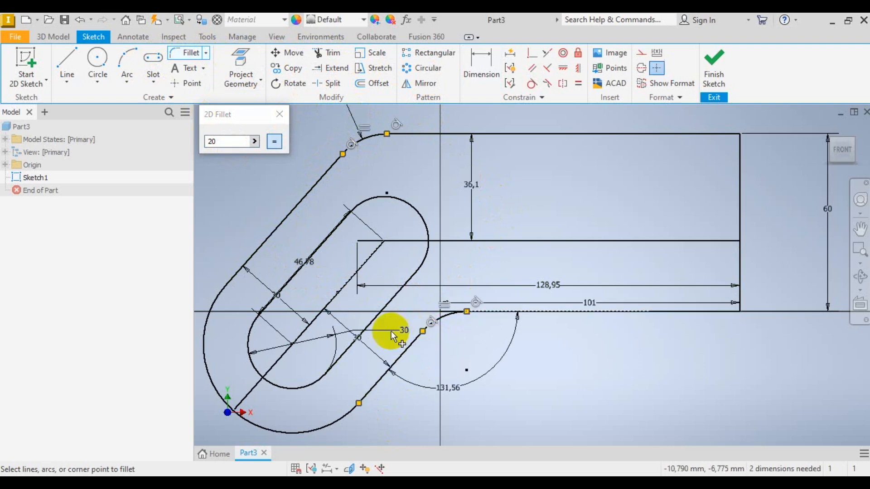
{"action": "left_click", "coordinate": [279, 114]}
{"action": "scroll", "coordinate": [450, 205], "scroll_direction": "down", "scroll_amount": 2}
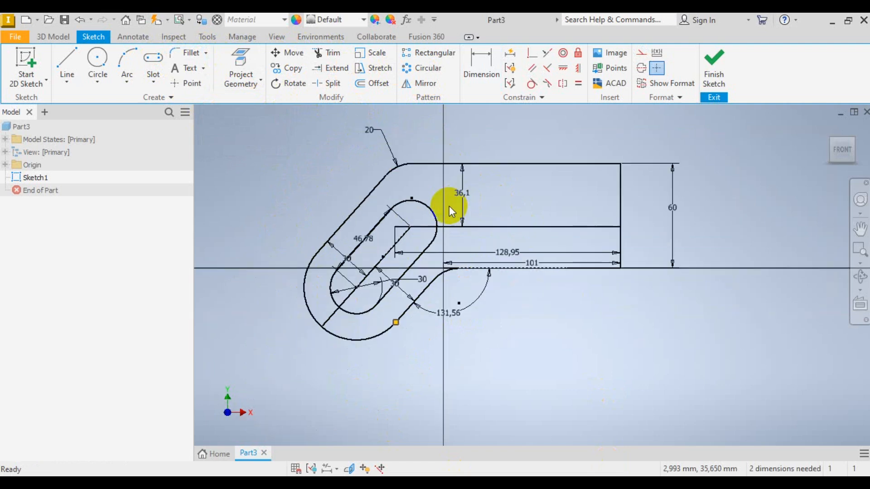
{"action": "scroll", "coordinate": [527, 219], "scroll_direction": "up", "scroll_amount": 3}
{"action": "scroll", "coordinate": [528, 227], "scroll_direction": "down", "scroll_amount": 2}
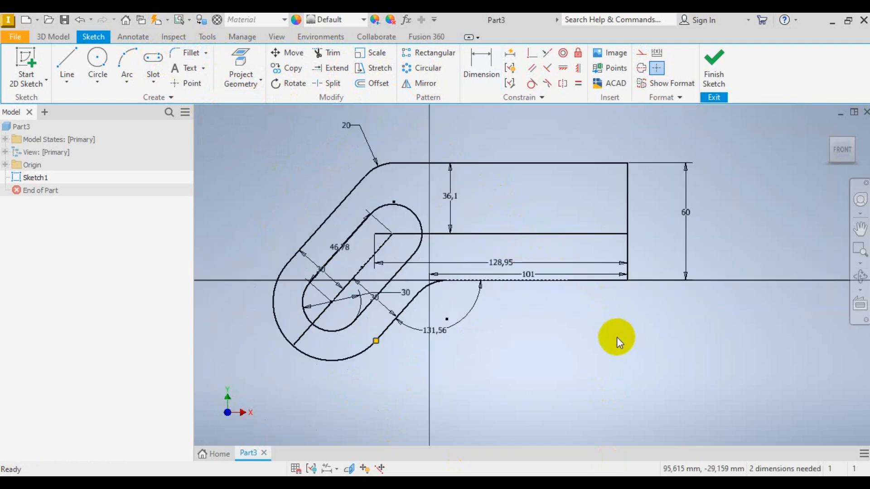
{"action": "right_click", "coordinate": [623, 352]}
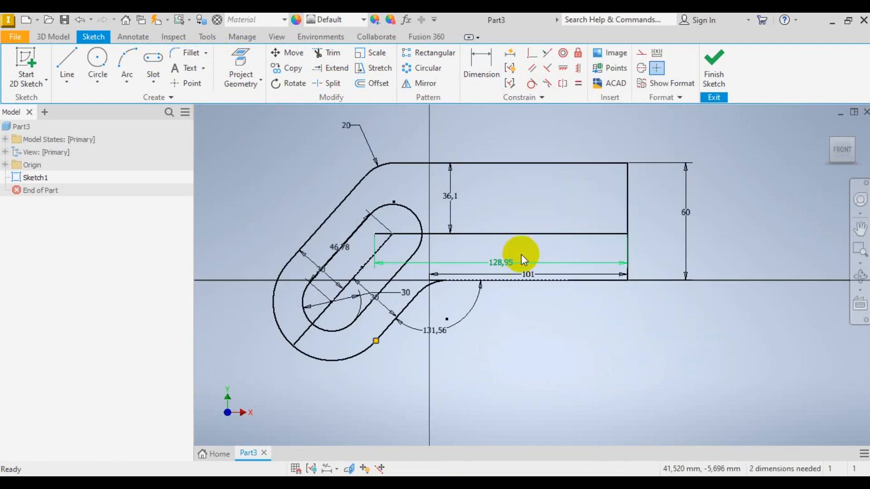
{"action": "key", "text": "Escape"}
{"action": "scroll", "coordinate": [510, 217], "scroll_direction": "up", "scroll_amount": 3}
{"action": "scroll", "coordinate": [510, 216], "scroll_direction": "down", "scroll_amount": 3}
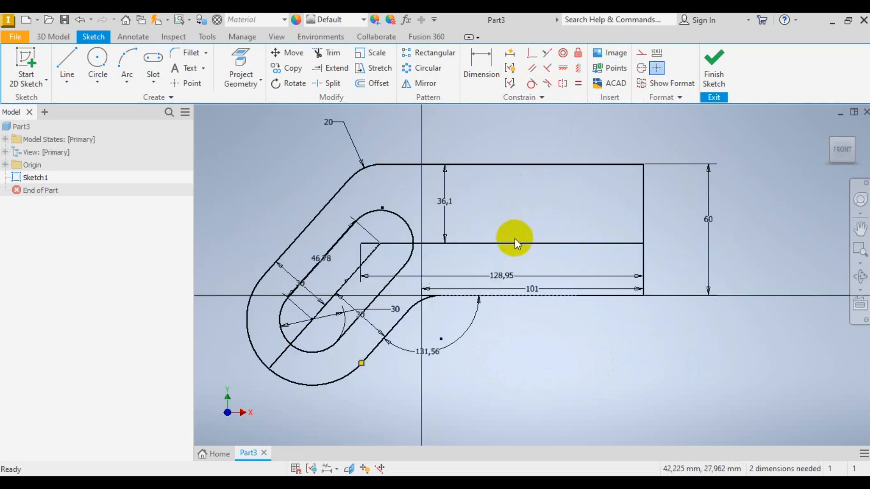
- Offset the plate's outer outline inward by 3 mm, matching the wall thickness in the PDF drawing
{"action": "mouse_move", "coordinate": [325, 483]}
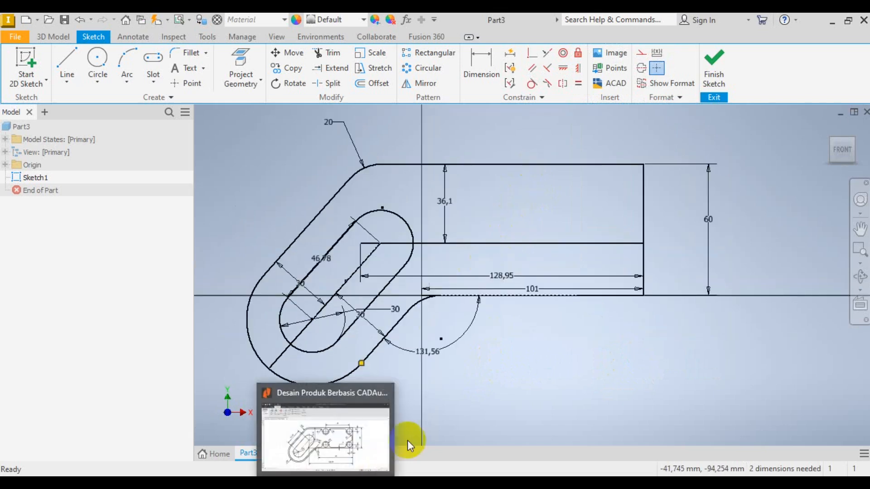
{"action": "left_click", "coordinate": [362, 465]}
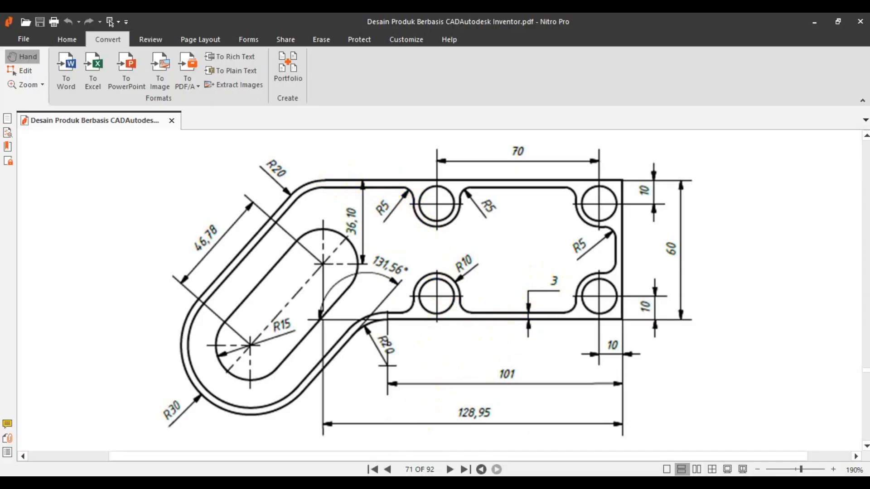
{"action": "left_click", "coordinate": [327, 483]}
{"action": "left_click", "coordinate": [370, 91]}
{"action": "left_click", "coordinate": [518, 165]}
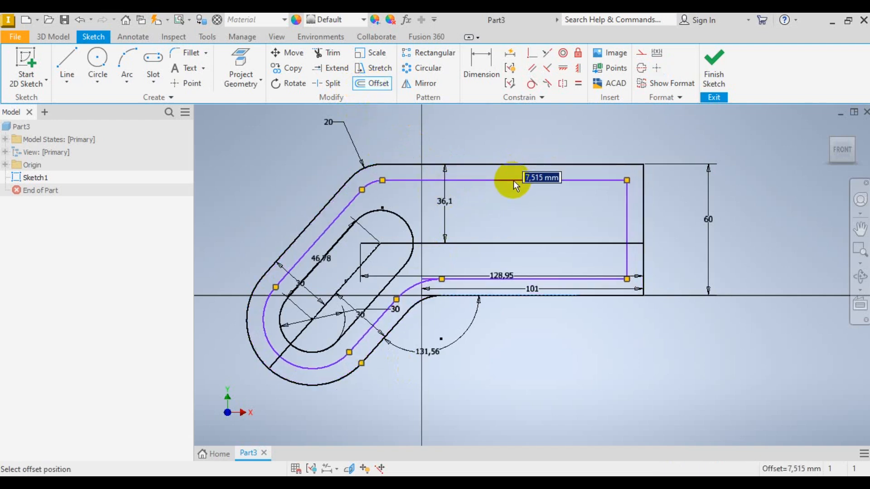
{"action": "type", "text": "3"}
{"action": "key", "text": "Return"}
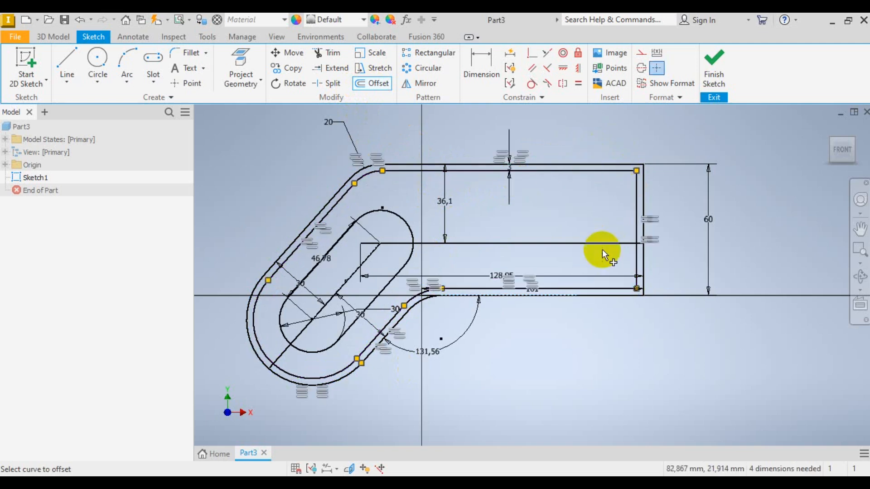
{"action": "scroll", "coordinate": [489, 241], "scroll_direction": "up", "scroll_amount": 3}
{"action": "scroll", "coordinate": [485, 238], "scroll_direction": "down", "scroll_amount": 3}
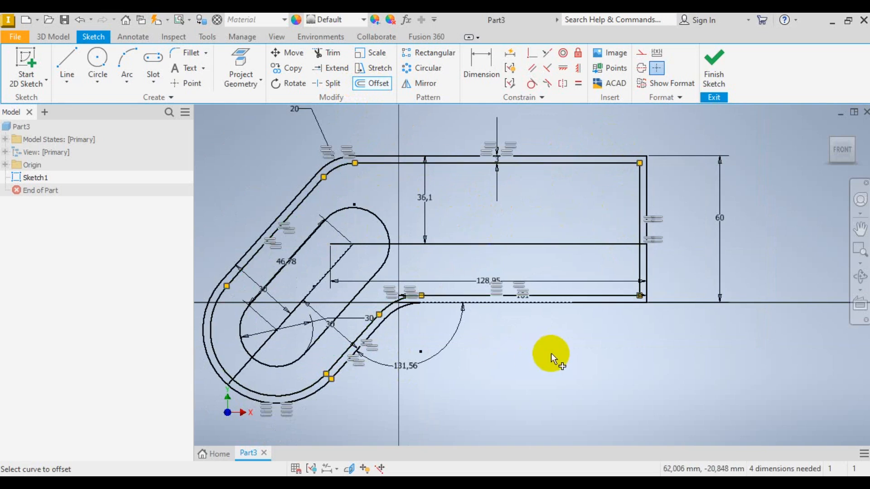
{"action": "right_click", "coordinate": [611, 350]}
{"action": "left_click", "coordinate": [651, 350]}
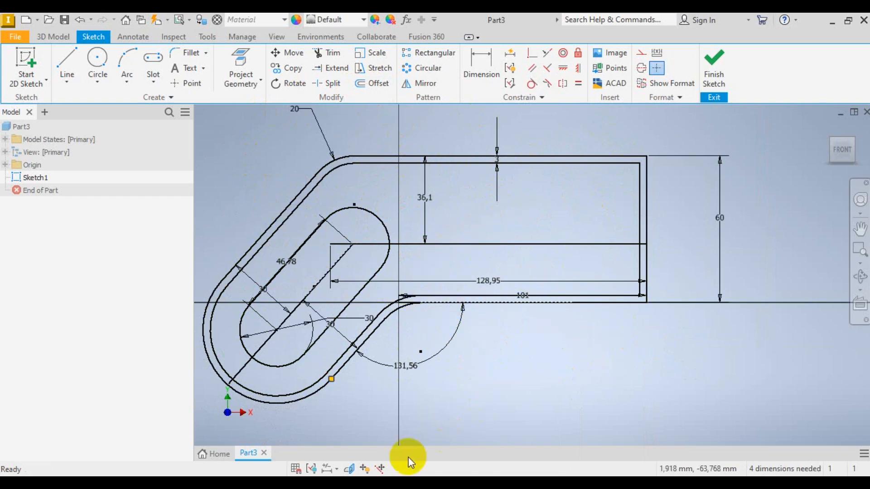
- Examine the PDF drawing's section and plan views for the diameter and positions of the four round holes
{"action": "left_click", "coordinate": [346, 487]}
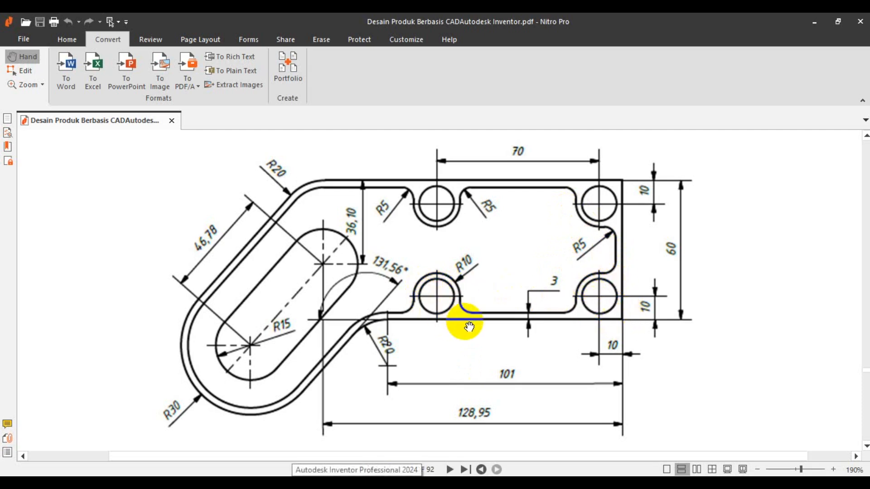
{"action": "scroll", "coordinate": [466, 327], "scroll_direction": "up", "scroll_amount": 3}
{"action": "scroll", "coordinate": [466, 326], "scroll_direction": "up", "scroll_amount": 3}
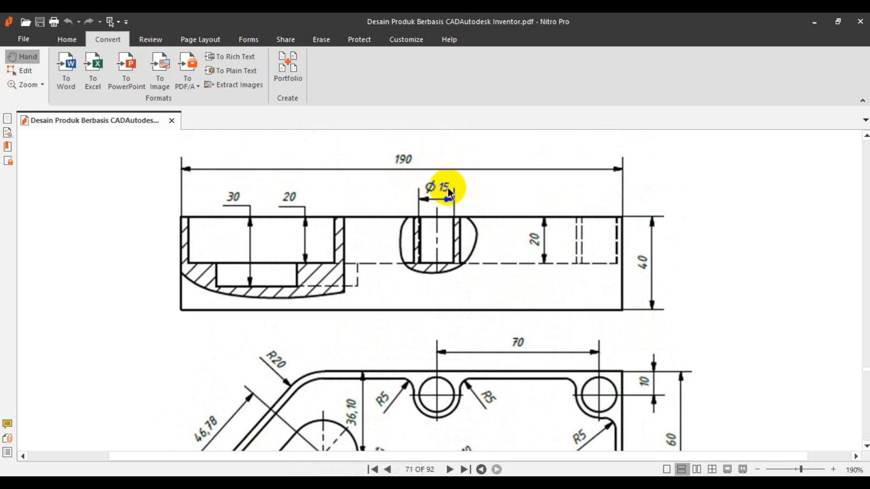
{"action": "scroll", "coordinate": [448, 190], "scroll_direction": "down", "scroll_amount": 3}
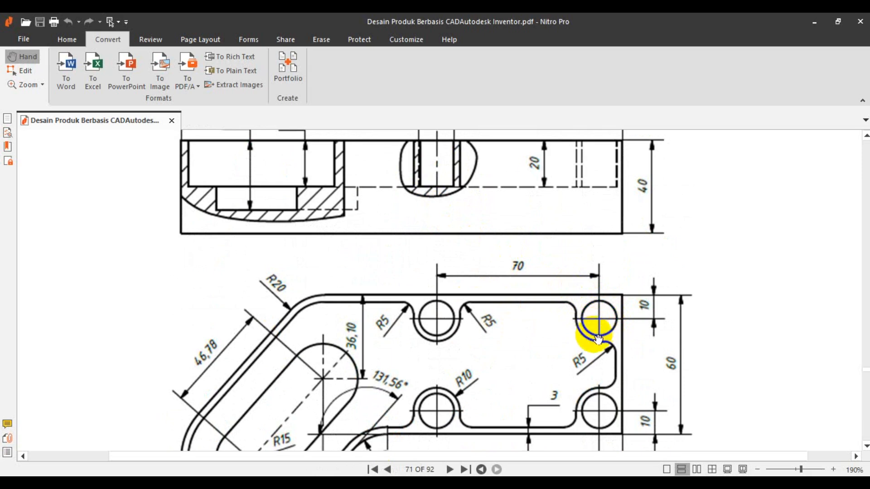
{"action": "scroll", "coordinate": [514, 290], "scroll_direction": "down", "scroll_amount": 2}
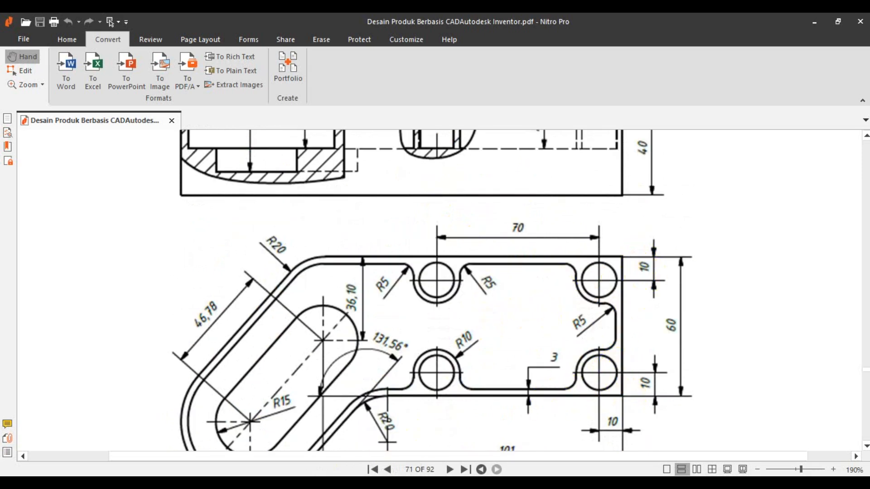
{"action": "key", "text": "alt+Tab"}
- Draw a 15 mm diameter circle near the inside of the plate's upper right corner
{"action": "left_click", "coordinate": [99, 61]}
{"action": "scroll", "coordinate": [619, 165], "scroll_direction": "down", "scroll_amount": 3}
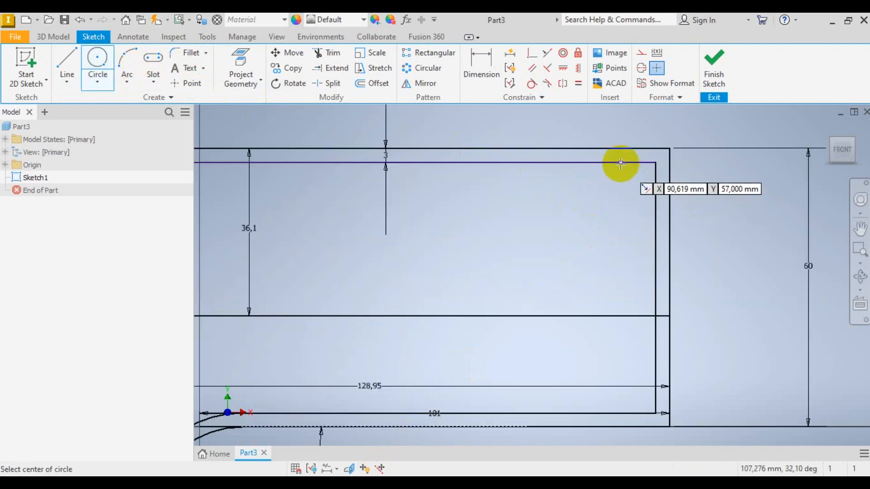
{"action": "left_click", "coordinate": [618, 186]}
{"action": "type", "text": "1"}
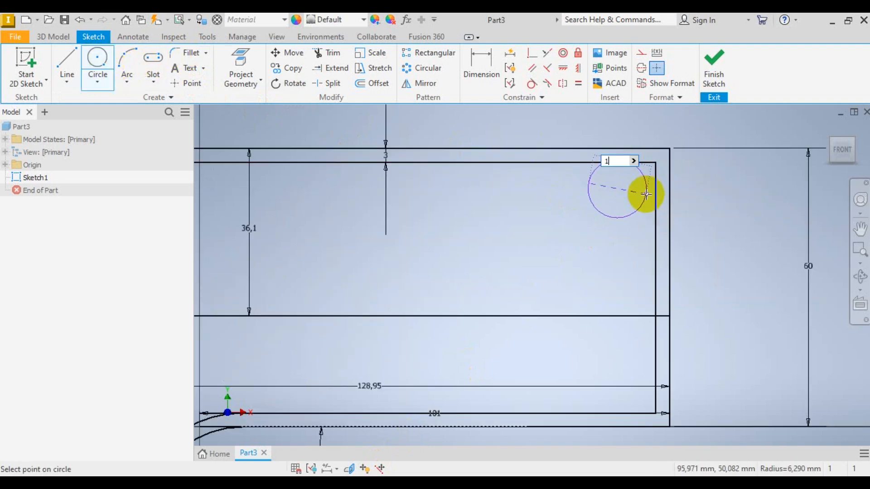
{"action": "type", "text": "5"}
{"action": "key", "text": "Return"}
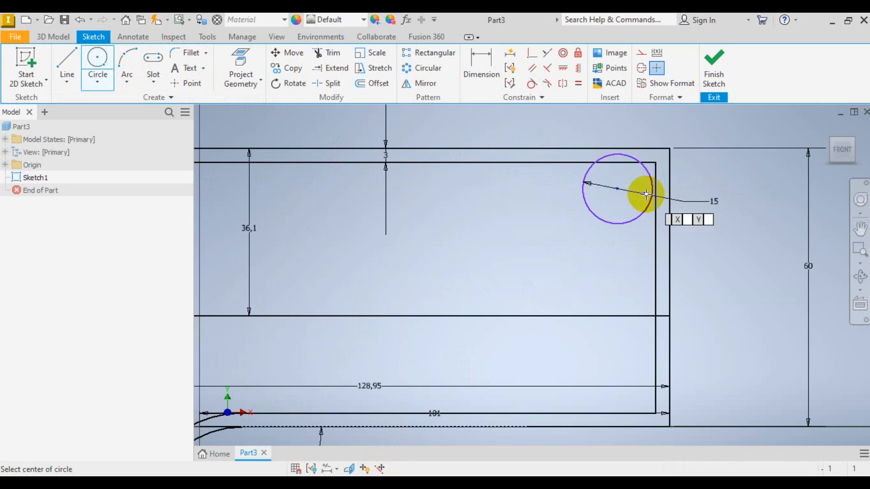
{"action": "right_click", "coordinate": [717, 207]}
{"action": "left_click", "coordinate": [757, 207]}
- Dimension the circle's center 10 mm horizontally from the plate's outer right edge
{"action": "left_click", "coordinate": [474, 59]}
{"action": "left_click", "coordinate": [618, 190]}
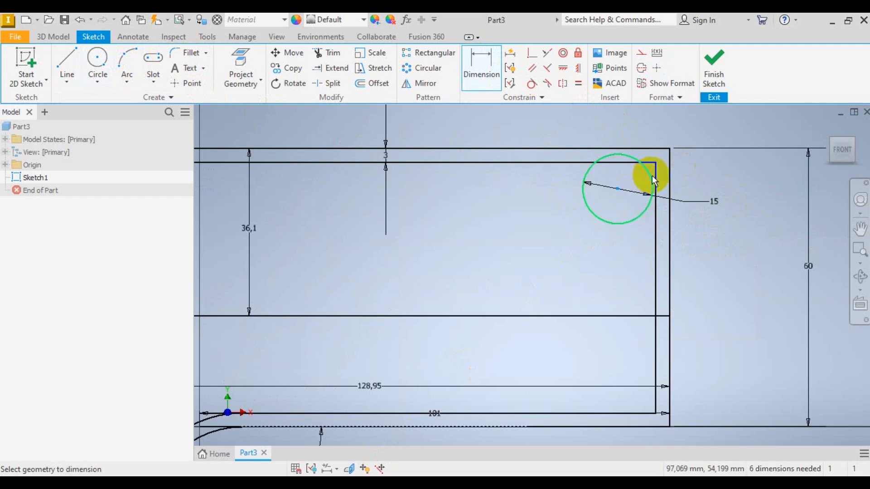
{"action": "left_click", "coordinate": [669, 180]}
{"action": "left_click", "coordinate": [646, 124]}
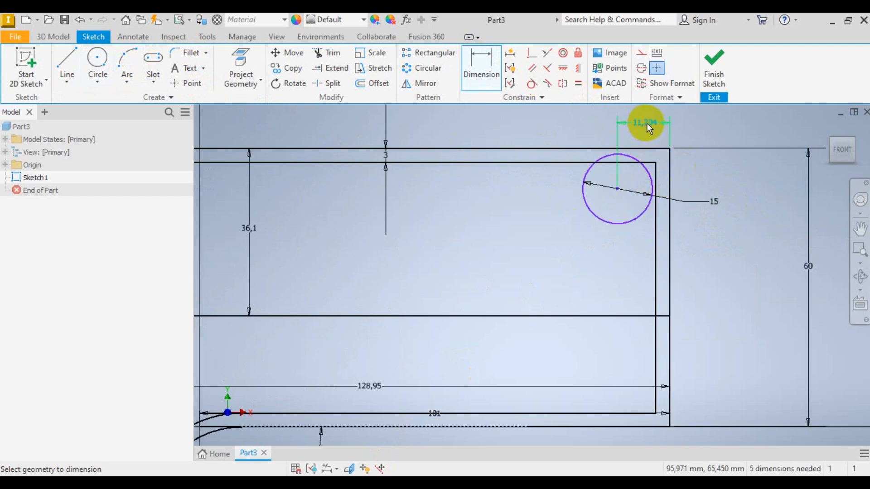
{"action": "type", "text": "10"}
{"action": "key", "text": "Return"}
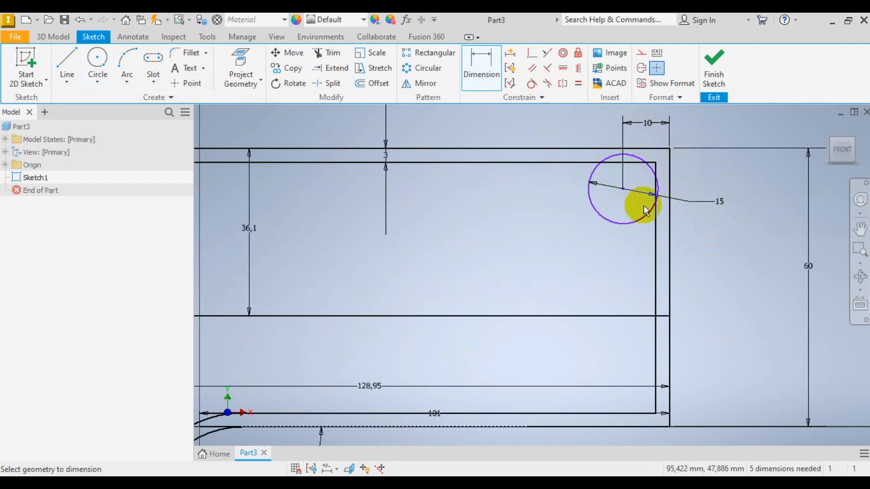
- Dimension the upper right circle's center 10 mm vertically from the plate's upper outer edge
{"action": "left_click", "coordinate": [622, 190]}
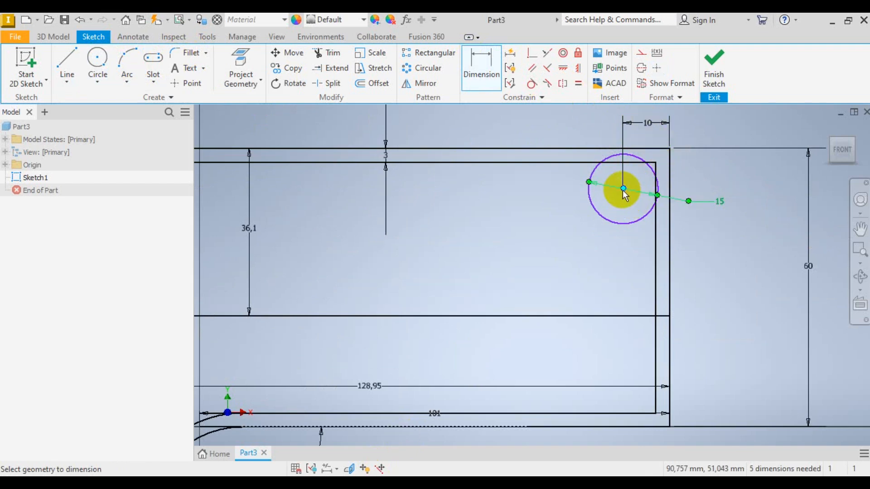
{"action": "left_click", "coordinate": [610, 147]}
{"action": "left_click", "coordinate": [711, 167]}
{"action": "type", "text": "10"}
{"action": "key", "text": "Return"}
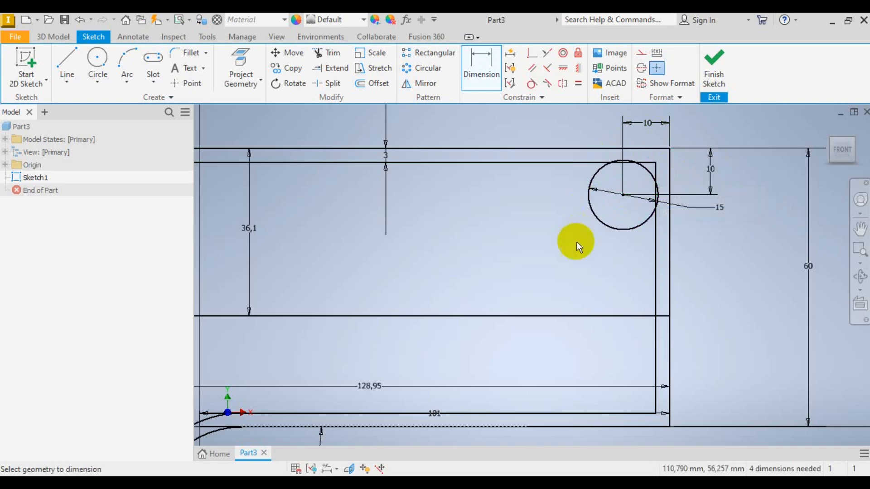
- Draw a short horizontal line outward from the midpoint of the plate's right outer edge
{"action": "scroll", "coordinate": [598, 167], "scroll_direction": "up", "scroll_amount": 3}
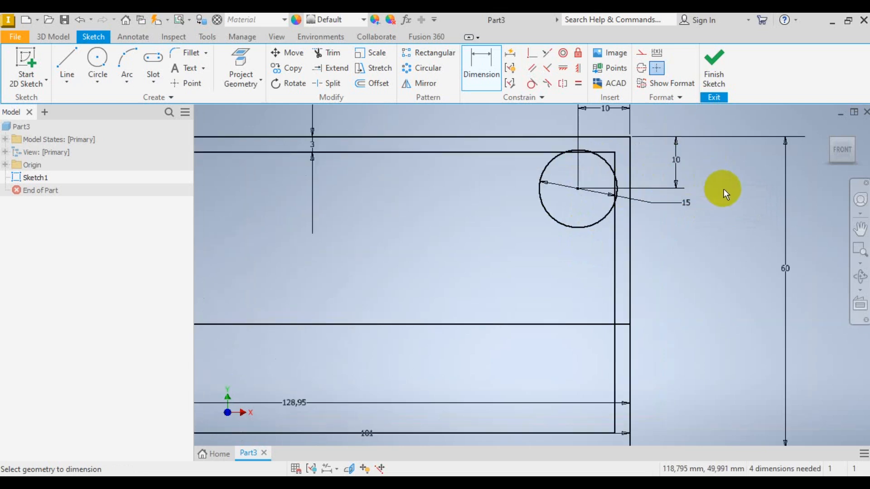
{"action": "scroll", "coordinate": [722, 188], "scroll_direction": "down", "scroll_amount": 3}
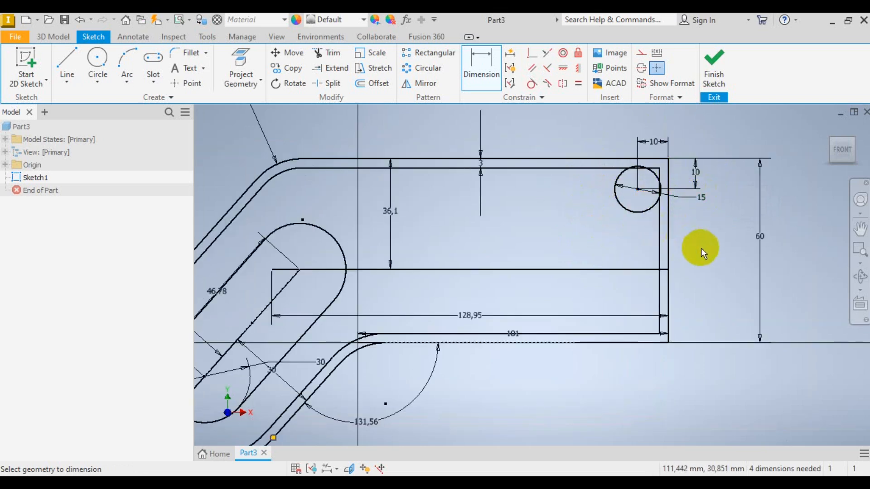
{"action": "left_click", "coordinate": [67, 63]}
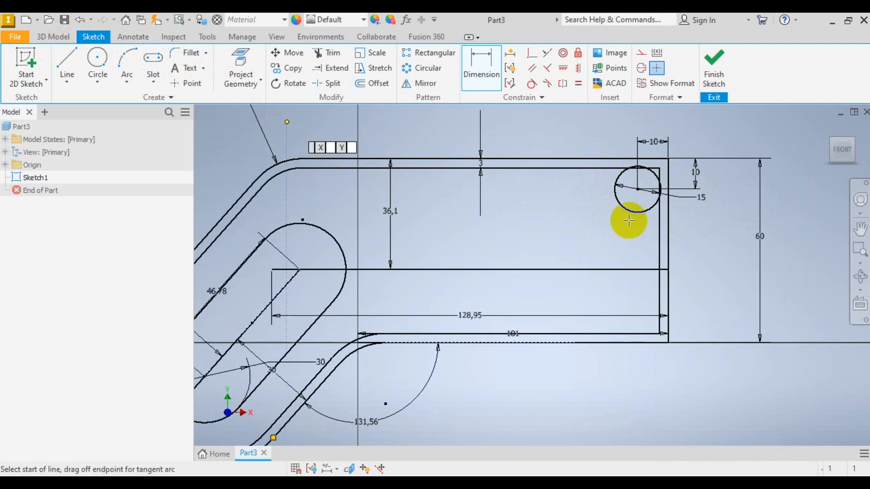
{"action": "left_click", "coordinate": [667, 250]}
{"action": "right_click", "coordinate": [722, 282]}
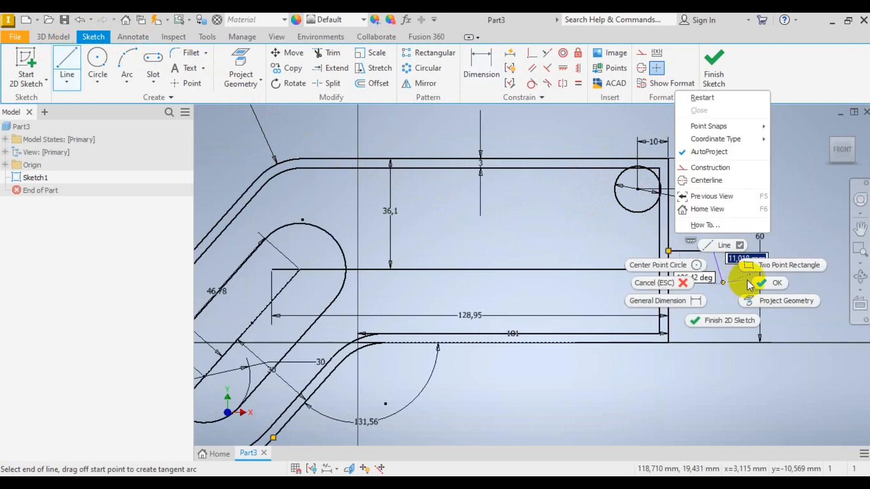
{"action": "left_click", "coordinate": [770, 282]}
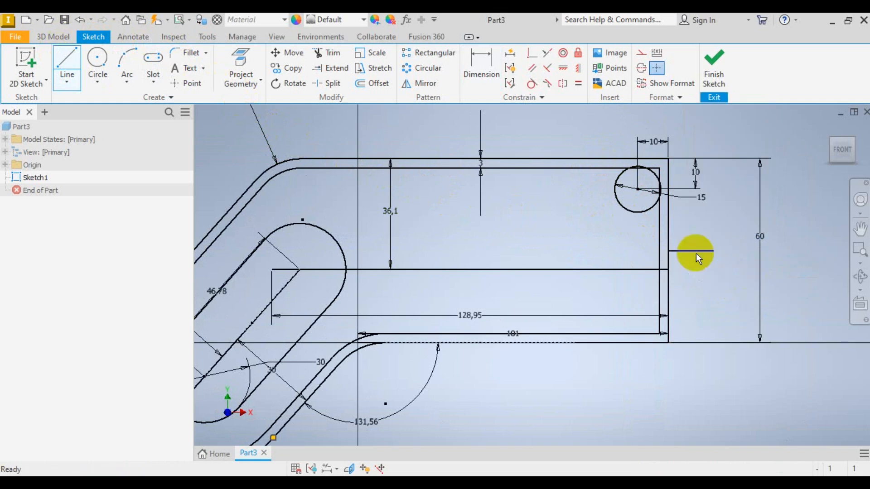
- Mirror the 15 mm circle to the plate's lower right corner about the short horizontal line
{"action": "left_click", "coordinate": [654, 180]}
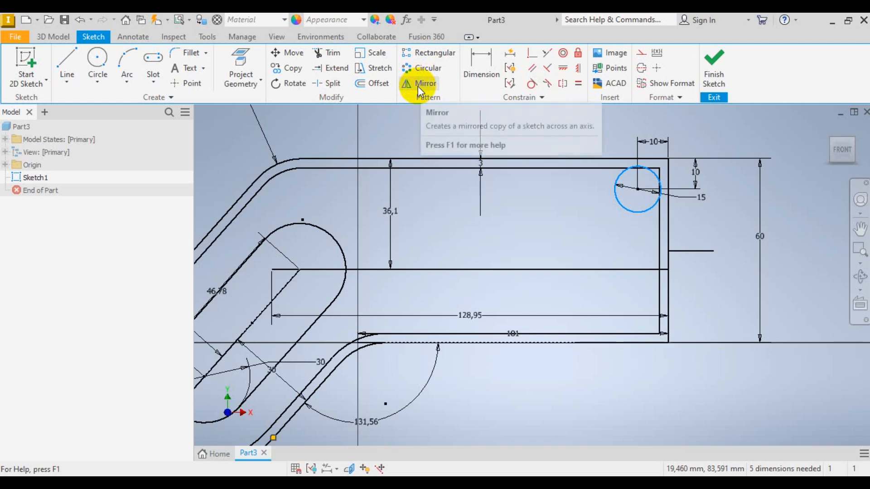
{"action": "left_click", "coordinate": [791, 176]}
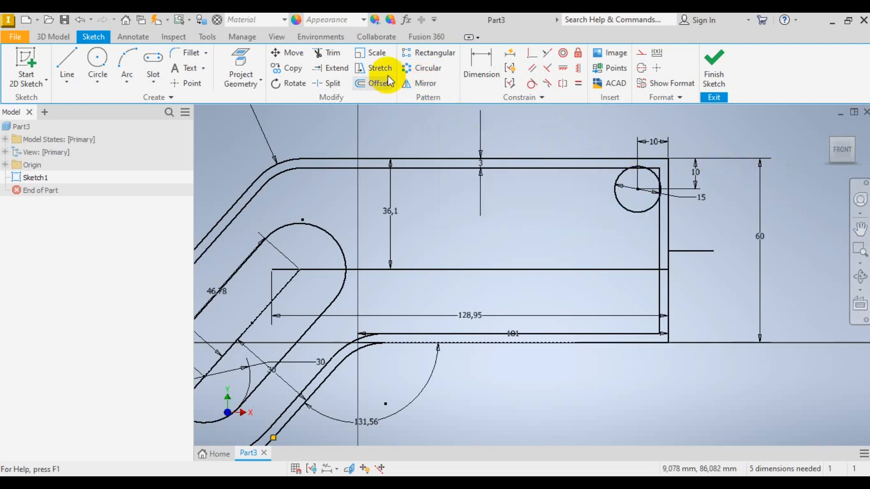
{"action": "left_click", "coordinate": [420, 83]}
{"action": "left_click", "coordinate": [652, 174]}
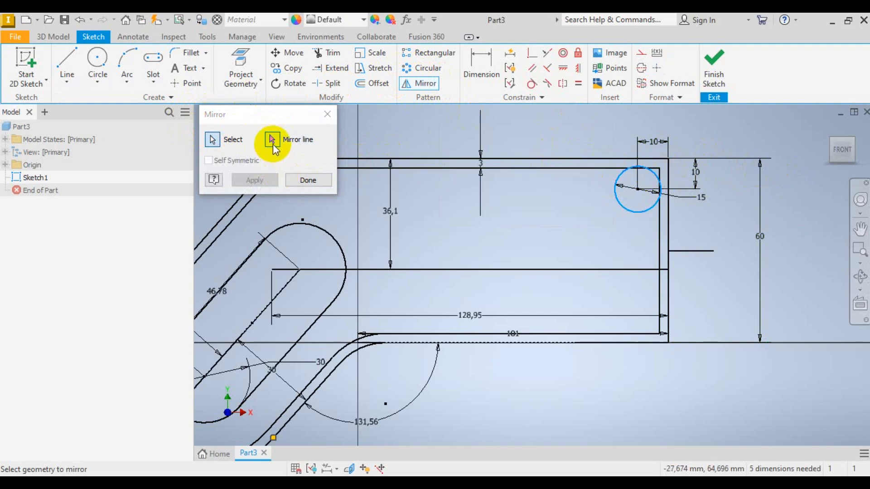
{"action": "left_click", "coordinate": [273, 142]}
{"action": "left_click", "coordinate": [698, 252]}
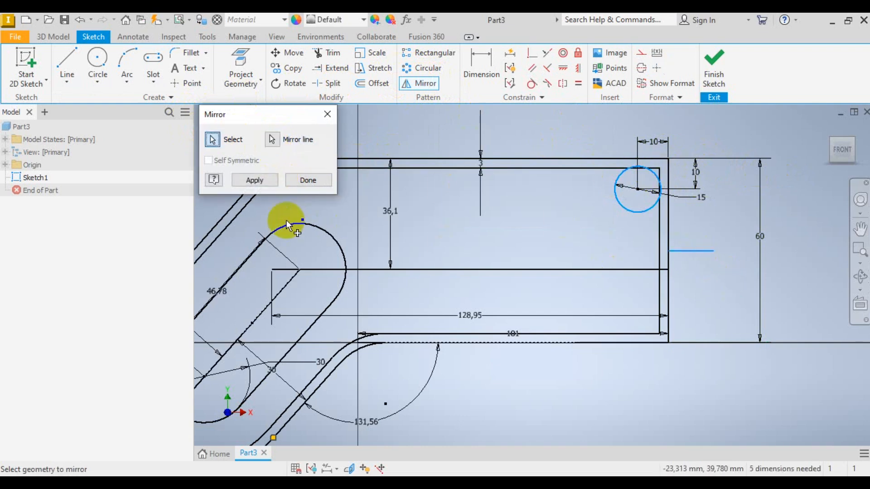
{"action": "left_click", "coordinate": [254, 180]}
{"action": "left_click", "coordinate": [308, 180]}
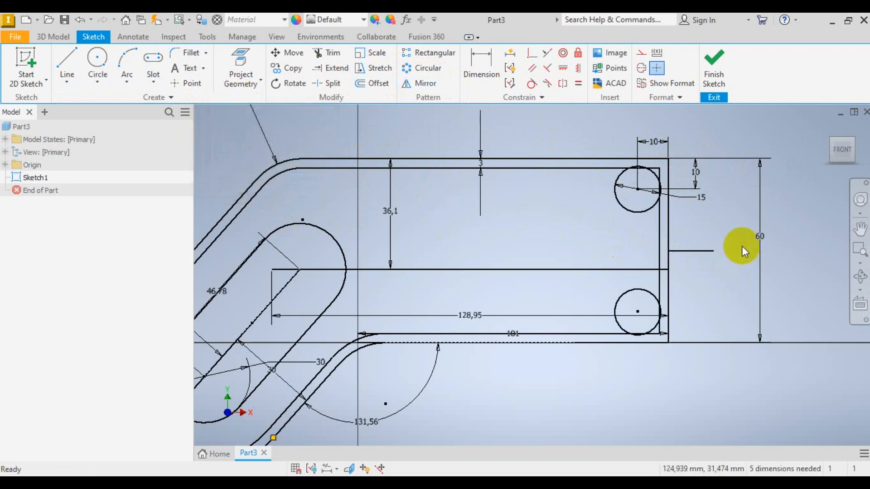
- Copy both right-hand circles about 63 mm to the left, using the upper circle's center as base point
{"action": "scroll", "coordinate": [474, 251], "scroll_direction": "down", "scroll_amount": 3}
{"action": "scroll", "coordinate": [567, 238], "scroll_direction": "down", "scroll_amount": 3}
{"action": "scroll", "coordinate": [600, 238], "scroll_direction": "up", "scroll_amount": 3}
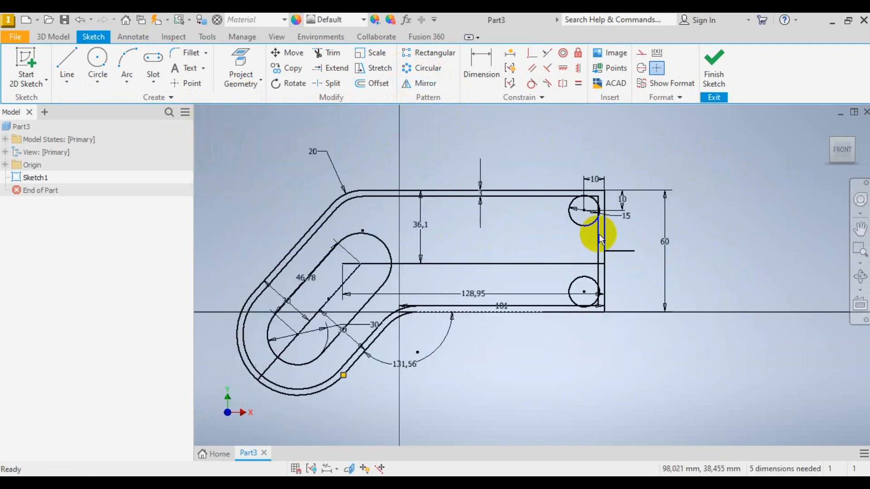
{"action": "scroll", "coordinate": [580, 232], "scroll_direction": "down", "scroll_amount": 3}
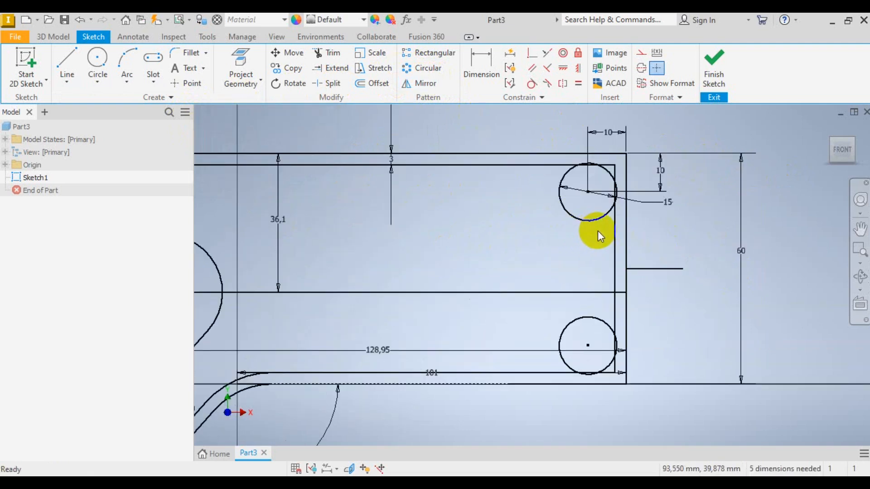
{"action": "scroll", "coordinate": [597, 230], "scroll_direction": "up", "scroll_amount": 3}
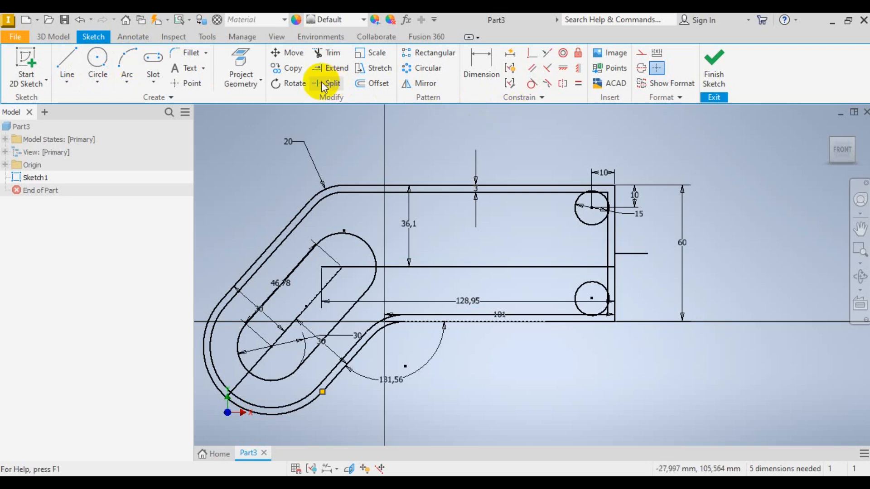
{"action": "left_click", "coordinate": [287, 71]}
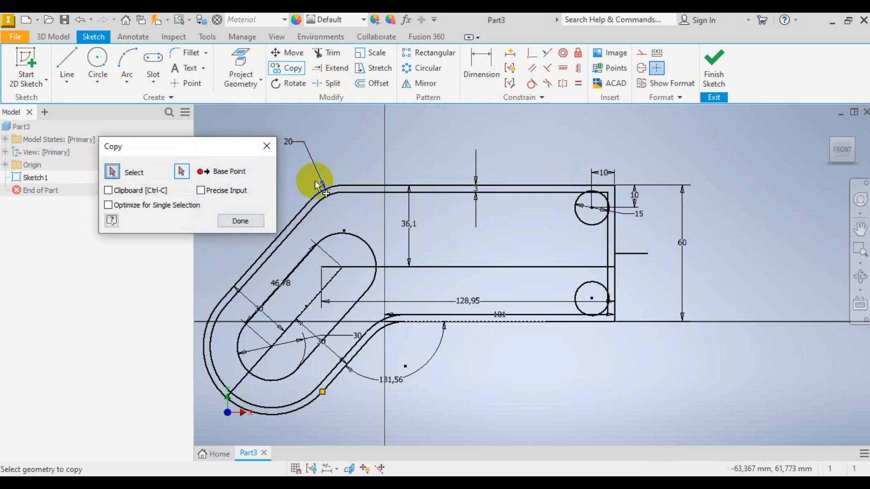
{"action": "left_click", "coordinate": [584, 218]}
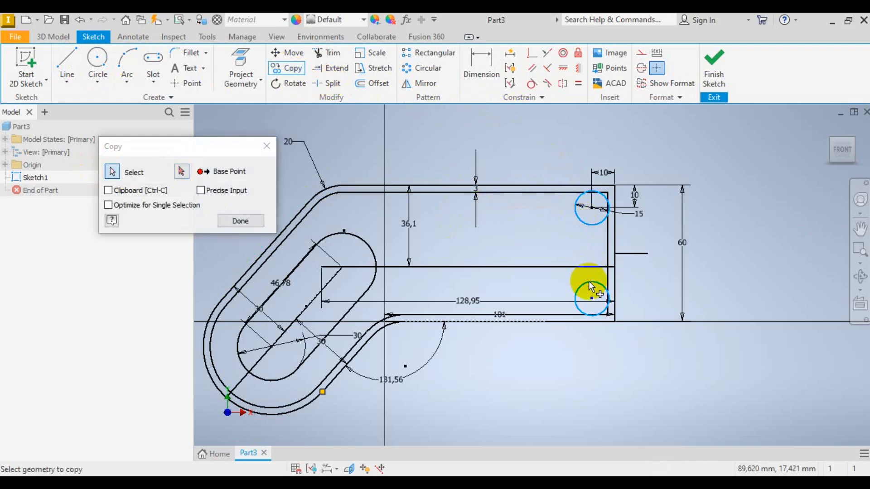
{"action": "left_click", "coordinate": [591, 287]}
{"action": "left_click", "coordinate": [182, 171]}
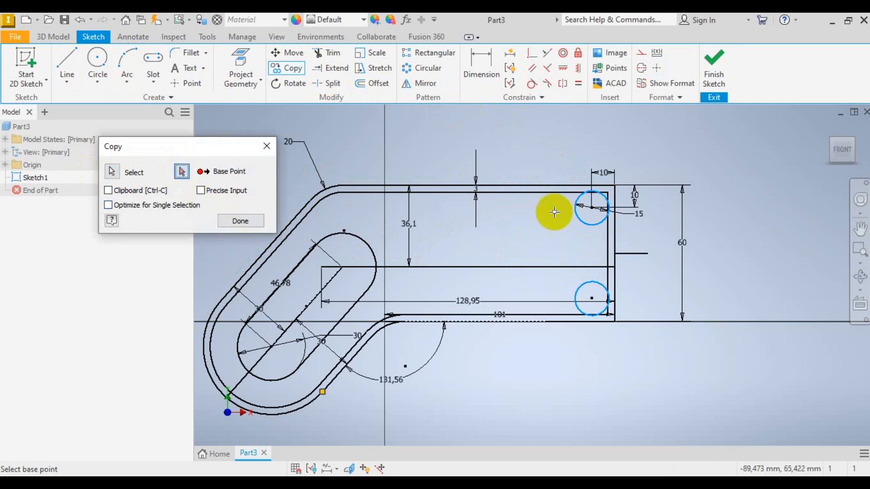
{"action": "left_click", "coordinate": [591, 207]}
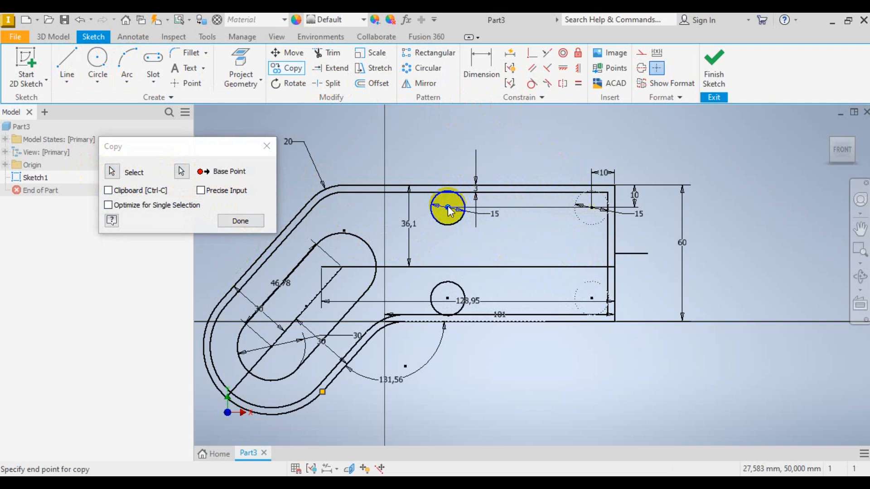
{"action": "left_click", "coordinate": [448, 209]}
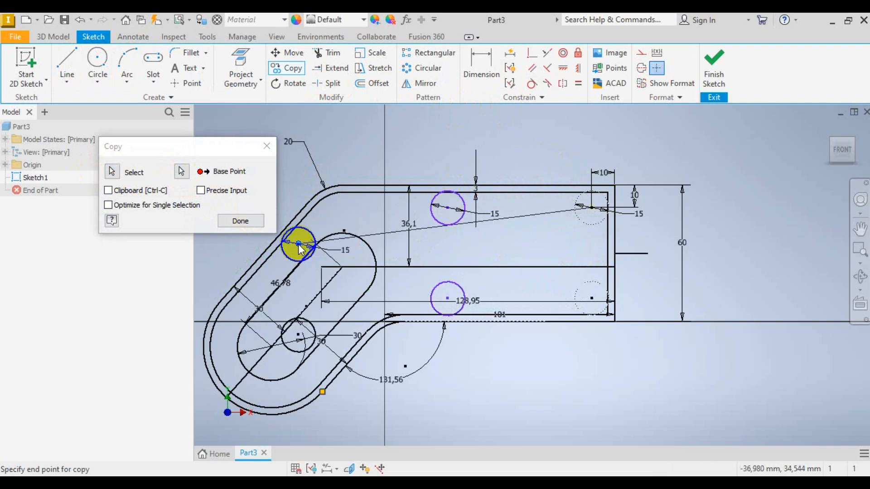
{"action": "left_click", "coordinate": [240, 220]}
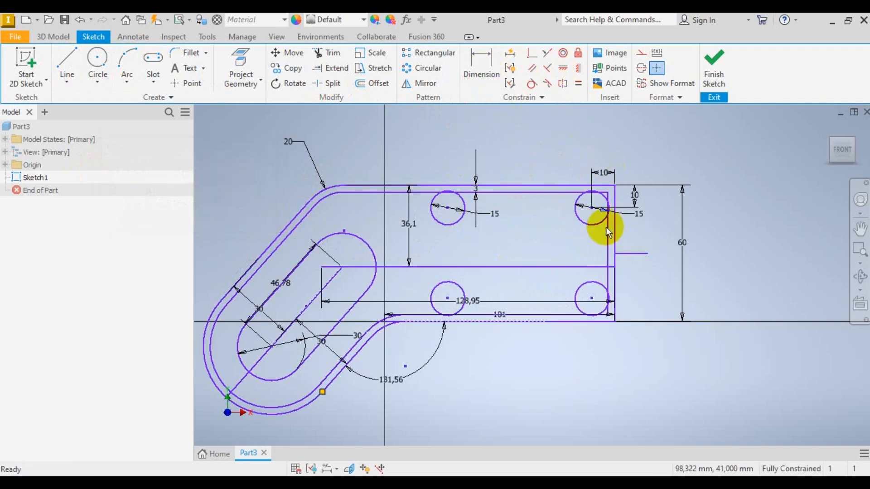
- Check the hole spacing in the PDF drawing and dimension the two upper circles' centers 70 mm apart horizontally
{"action": "left_click", "coordinate": [358, 483]}
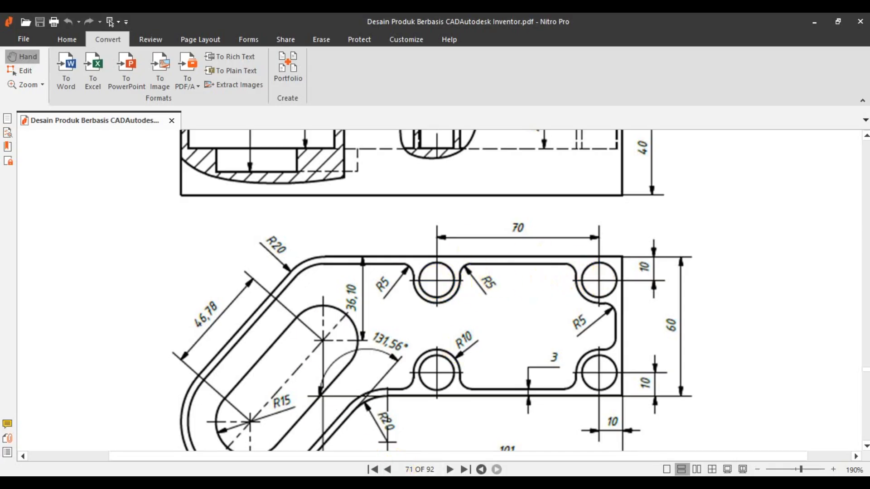
{"action": "left_click", "coordinate": [385, 480]}
{"action": "left_click", "coordinate": [481, 78]}
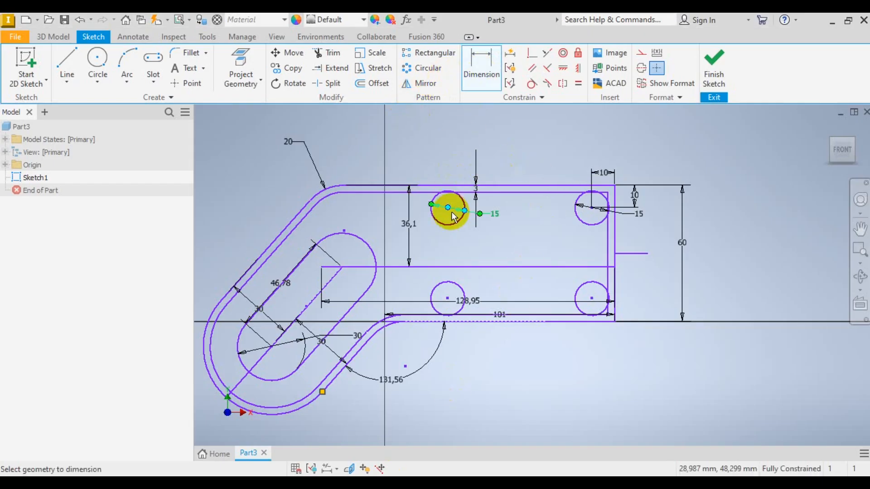
{"action": "left_click", "coordinate": [591, 207]}
{"action": "left_click", "coordinate": [521, 123]}
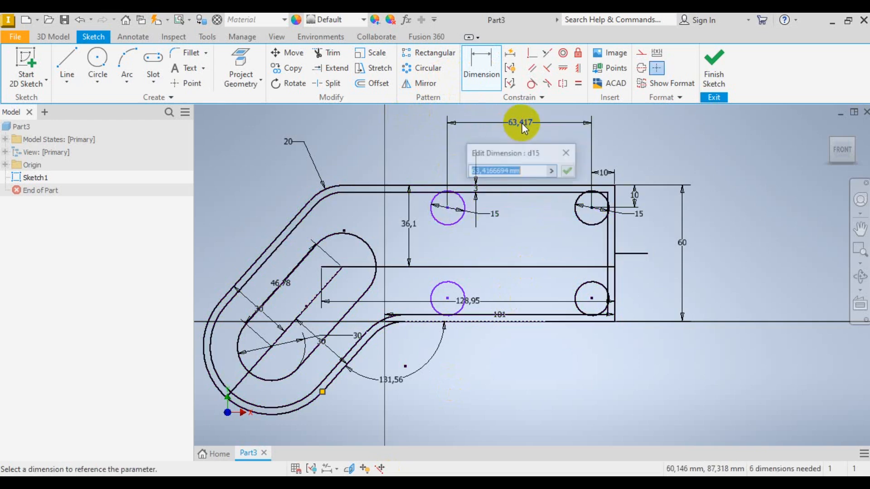
{"action": "type", "text": "70"}
{"action": "key", "text": "Return"}
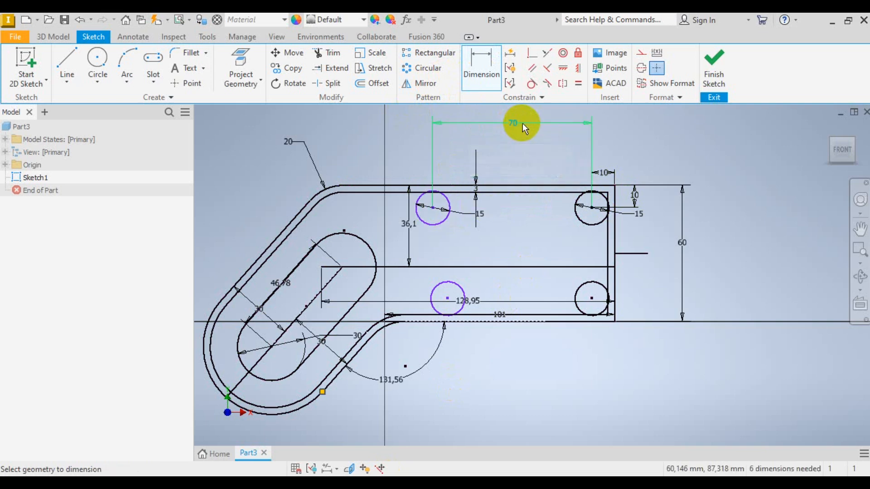
- Dimension the two lower circles' centers 70 mm apart horizontally, below the plate
{"action": "left_click", "coordinate": [447, 299]}
{"action": "left_click", "coordinate": [591, 298]}
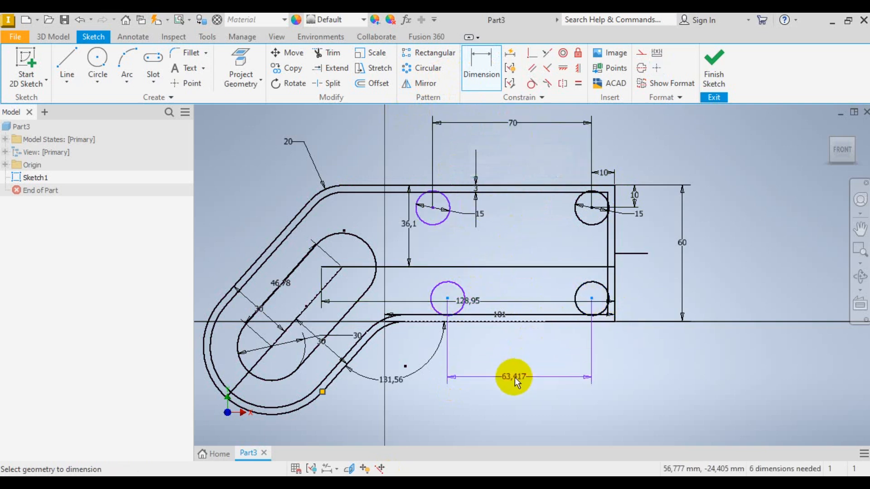
{"action": "left_click", "coordinate": [524, 372]}
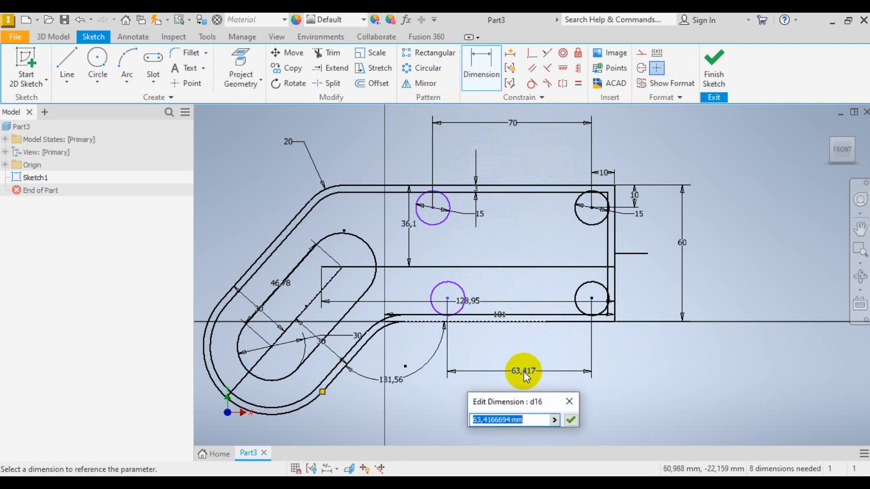
{"action": "type", "text": "70"}
{"action": "key", "text": "Return"}
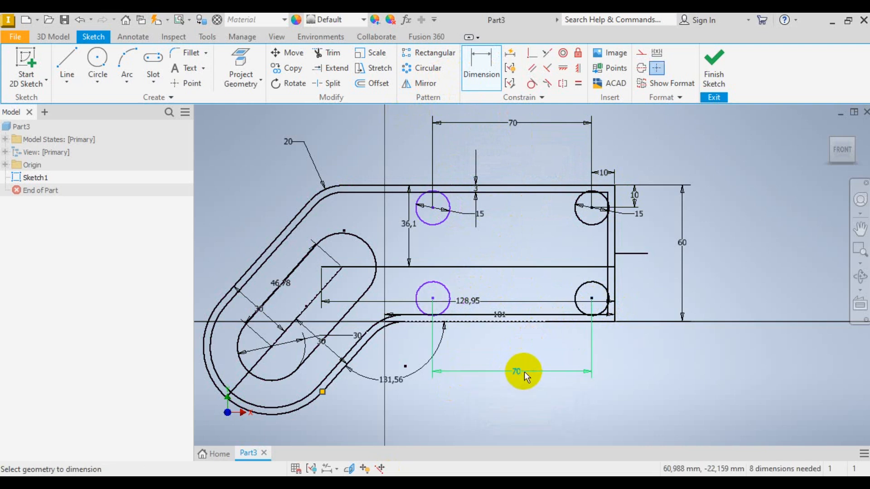
- Check the radius around the holes in the PDF drawing and draw a 20 mm diameter circle concentric with the upper right hole
{"action": "scroll", "coordinate": [525, 295], "scroll_direction": "up", "scroll_amount": 3}
{"action": "scroll", "coordinate": [531, 263], "scroll_direction": "down", "scroll_amount": 5}
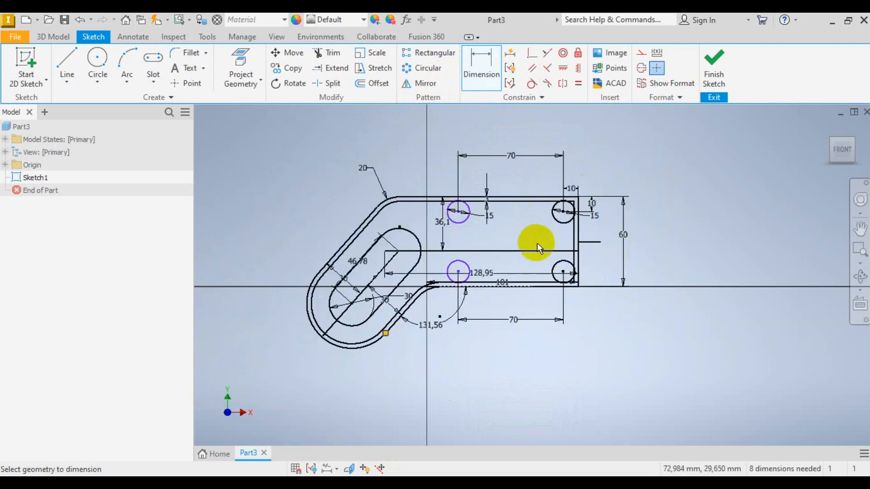
{"action": "scroll", "coordinate": [536, 241], "scroll_direction": "up", "scroll_amount": 3}
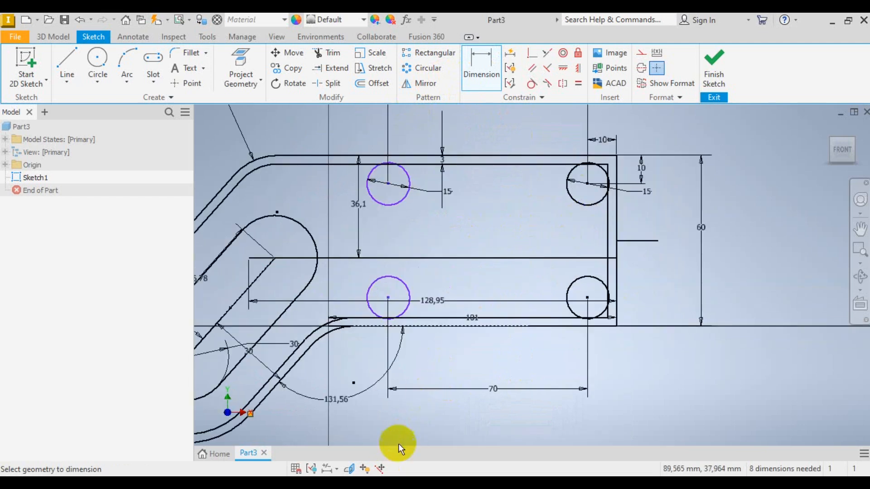
{"action": "left_click", "coordinate": [356, 484]}
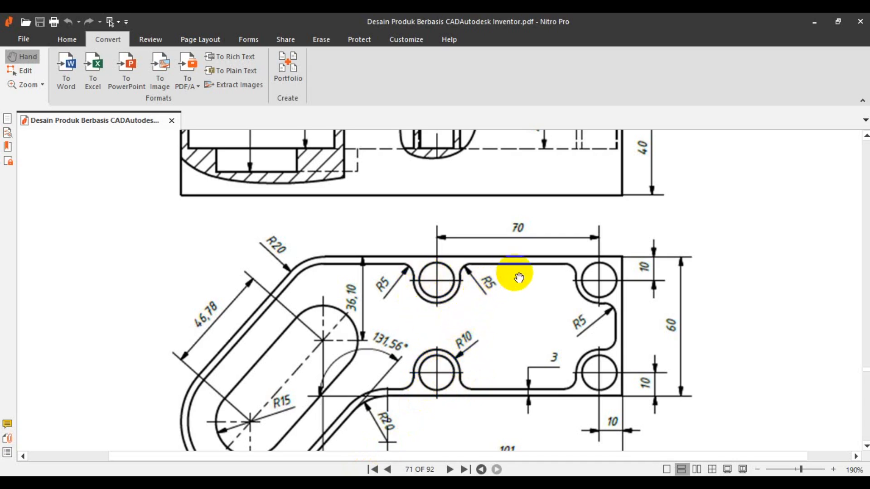
{"action": "left_click", "coordinate": [385, 483]}
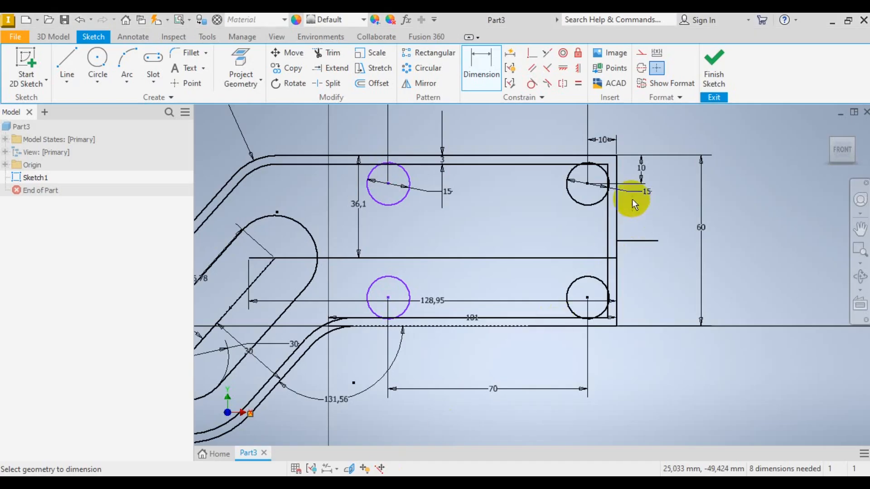
{"action": "left_click", "coordinate": [100, 62]}
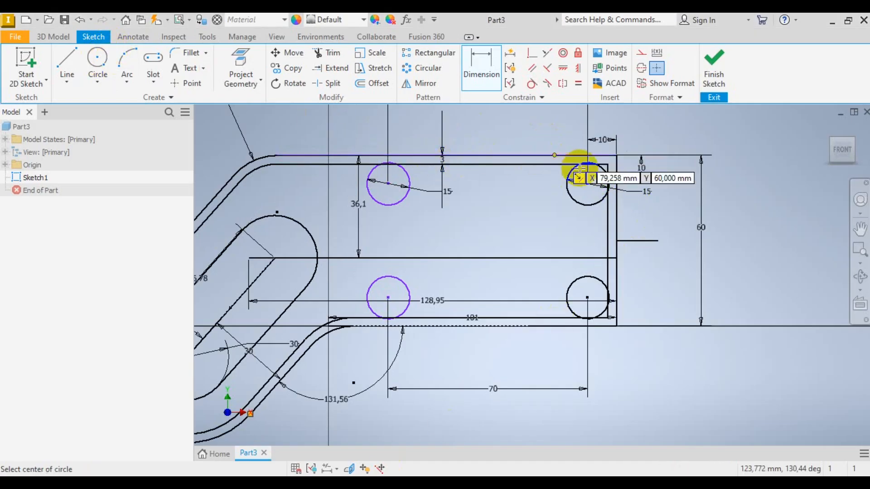
{"action": "left_click", "coordinate": [587, 183]}
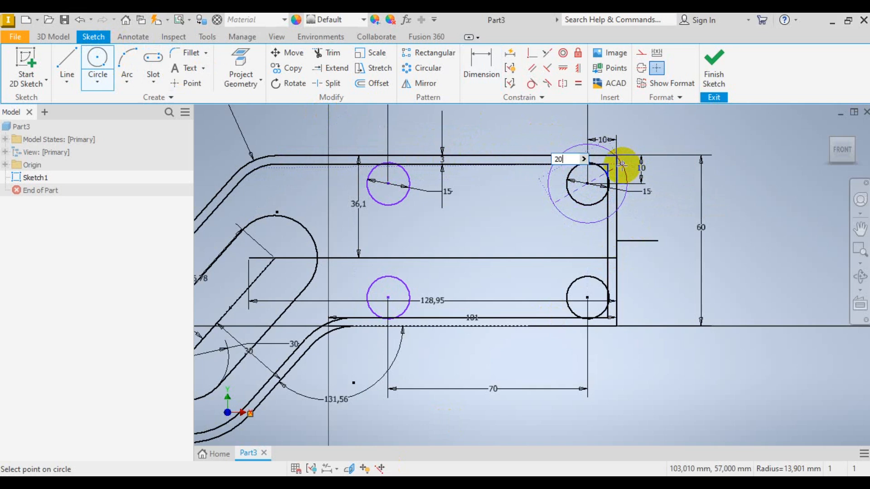
{"action": "type", "text": "20"}
{"action": "key", "text": "Return"}
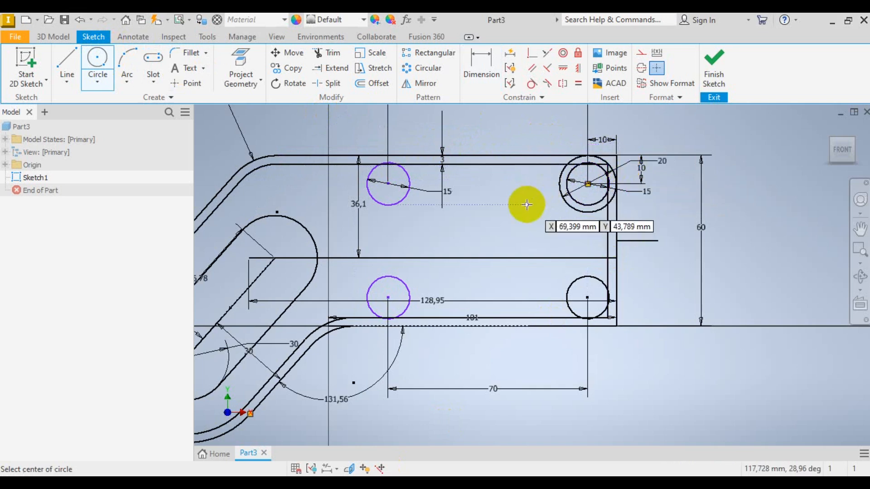
- Check the boss radius in the PDF drawing and draw a 20 mm diameter circle concentric with the upper left hole
{"action": "key", "text": "alt+Tab"}
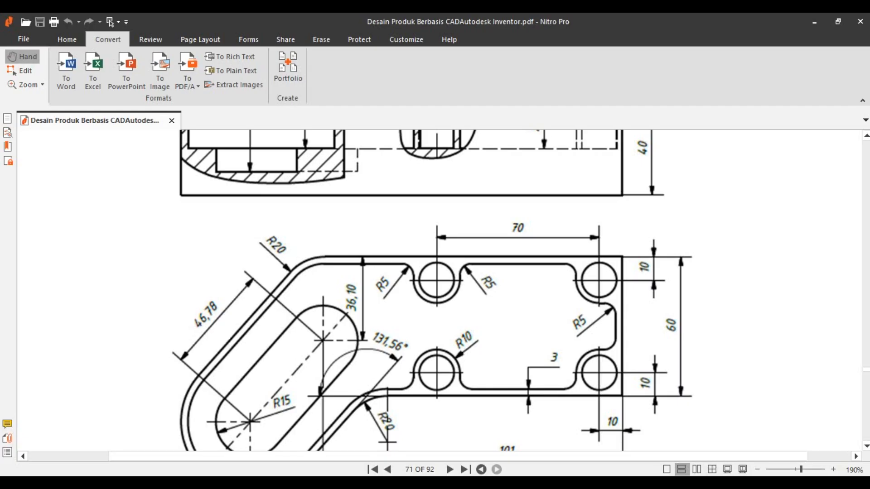
{"action": "mouse_move", "coordinate": [470, 343]}
{"action": "left_mouse_down"}
{"action": "mouse_move", "coordinate": [467, 370]}
{"action": "mouse_move", "coordinate": [452, 371]}
{"action": "mouse_move", "coordinate": [462, 354]}
{"action": "left_mouse_up"}
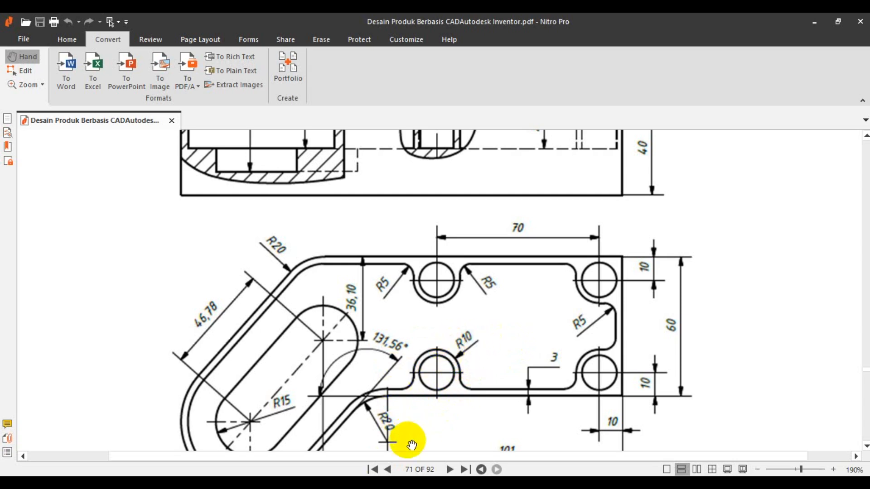
{"action": "key", "text": "alt+Tab"}
{"action": "scroll", "coordinate": [584, 213], "scroll_direction": "up", "scroll_amount": 3}
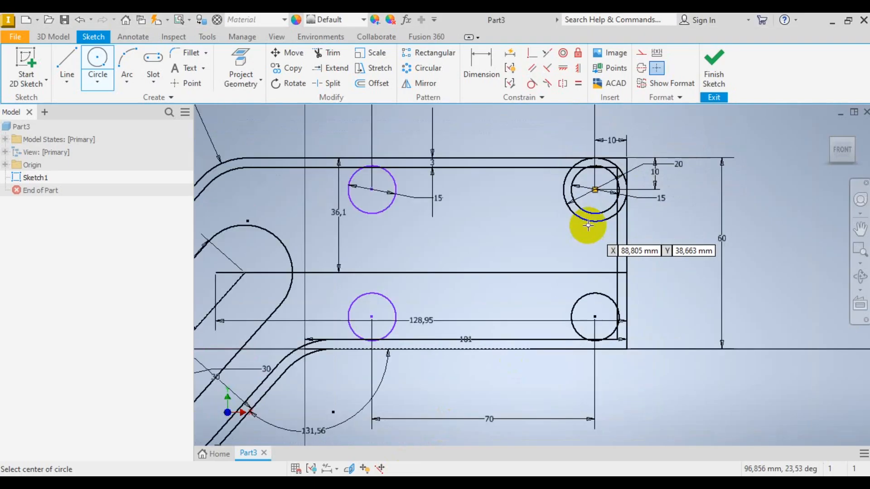
{"action": "left_click", "coordinate": [371, 189]}
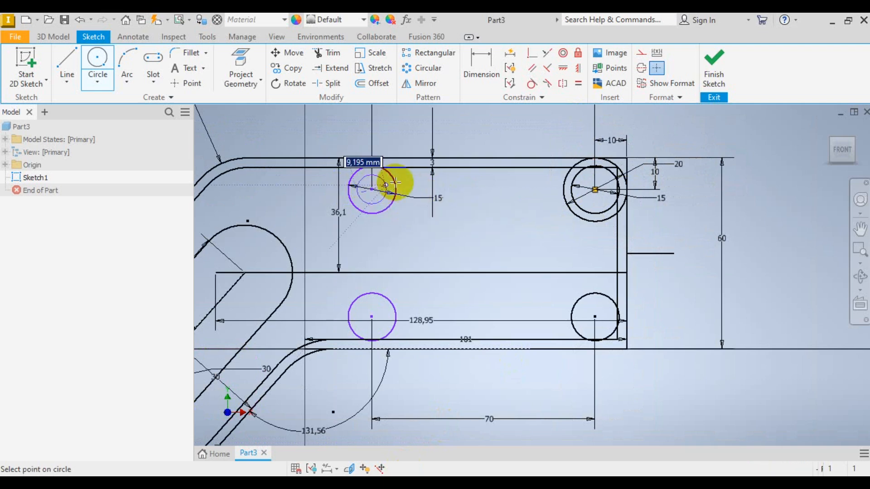
{"action": "type", "text": "20"}
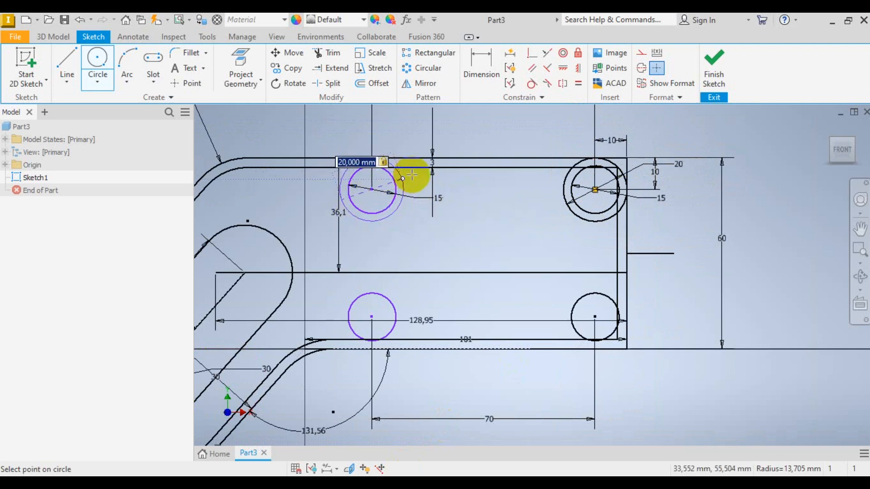
{"action": "key", "text": "Return"}
- Draw 20 mm diameter circles concentric with the lower left and lower right holes and end the Circle command
{"action": "left_click", "coordinate": [370, 315]}
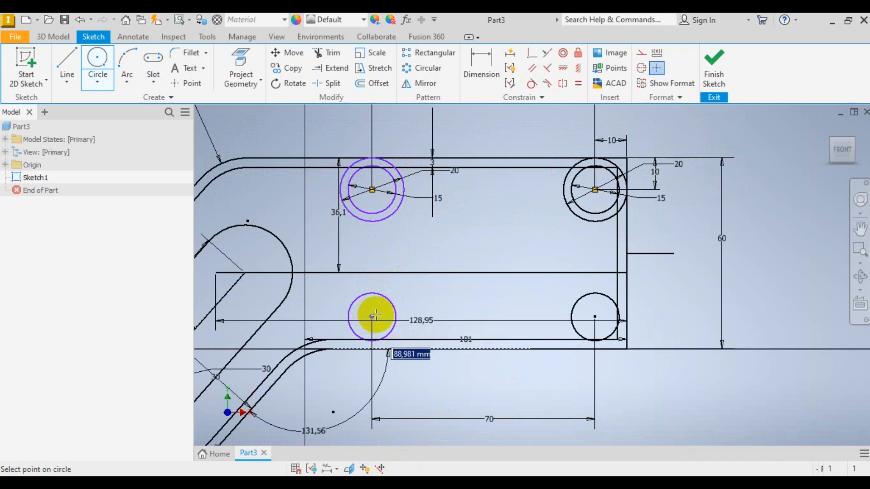
{"action": "key", "text": "Return"}
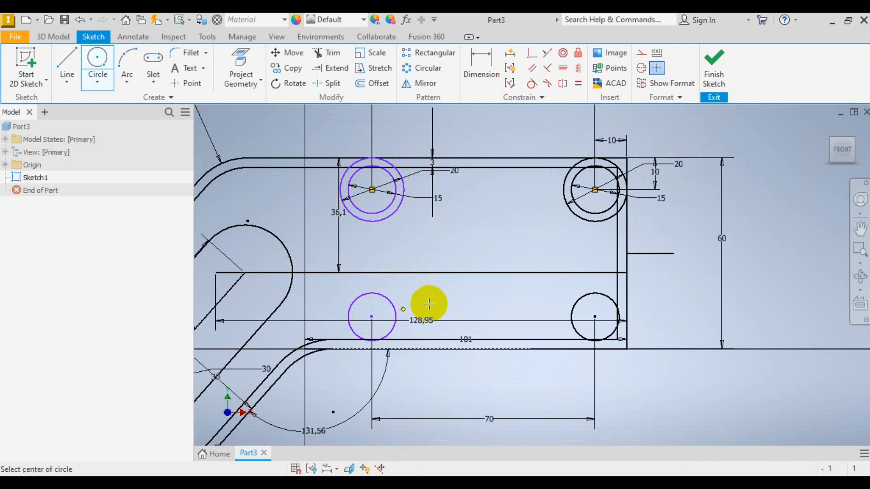
{"action": "left_click", "coordinate": [595, 317]}
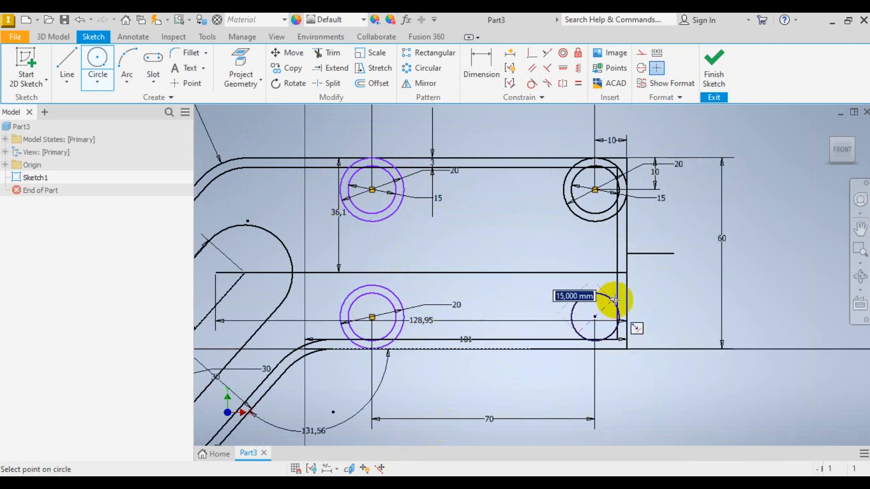
{"action": "key", "text": "Return"}
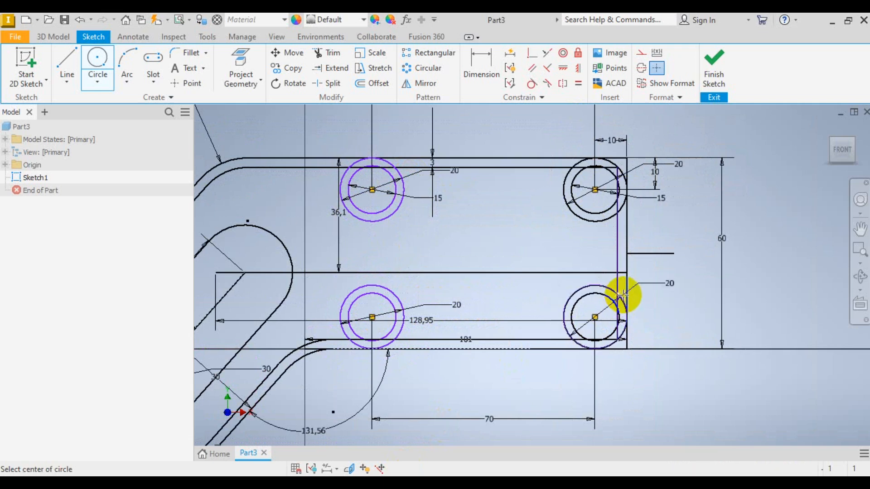
{"action": "right_click", "coordinate": [800, 195]}
{"action": "left_click", "coordinate": [816, 194]}
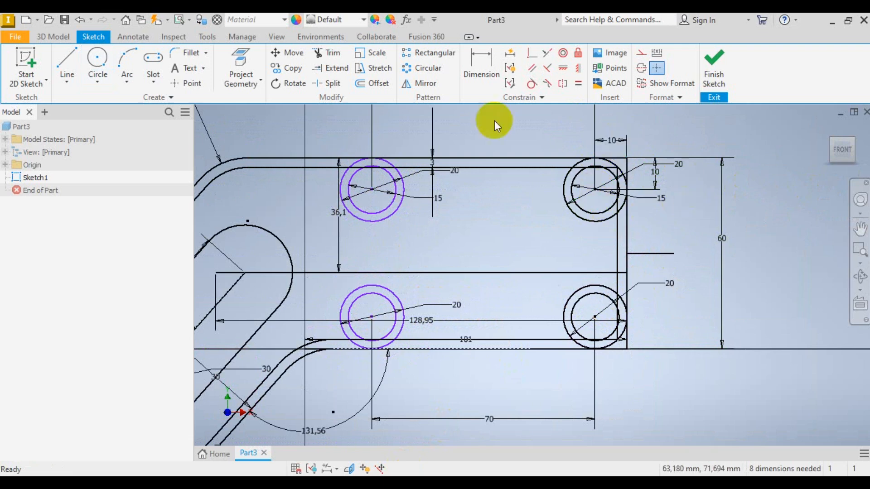
- Check the boss outlines in the PDF drawing and trim the upper right 20 mm circle where it extends beyond the inner wall lines
{"action": "scroll", "coordinate": [607, 161], "scroll_direction": "up", "scroll_amount": 3}
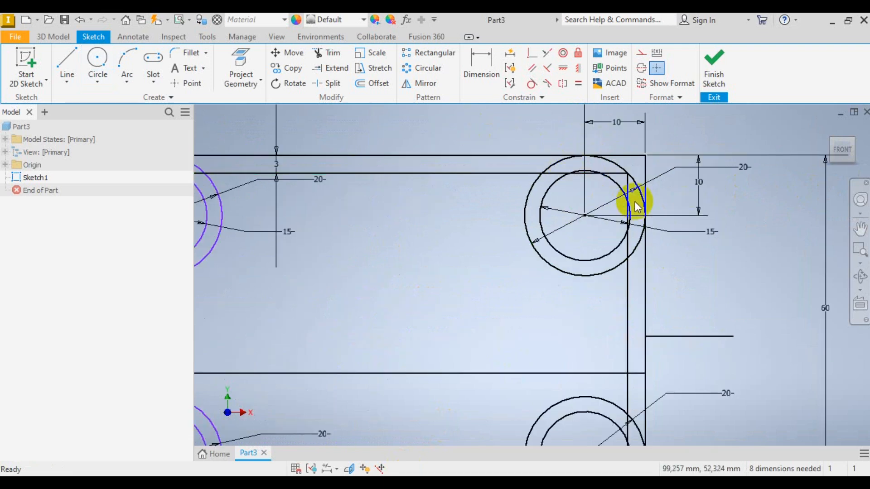
{"action": "scroll", "coordinate": [631, 197], "scroll_direction": "down", "scroll_amount": 3}
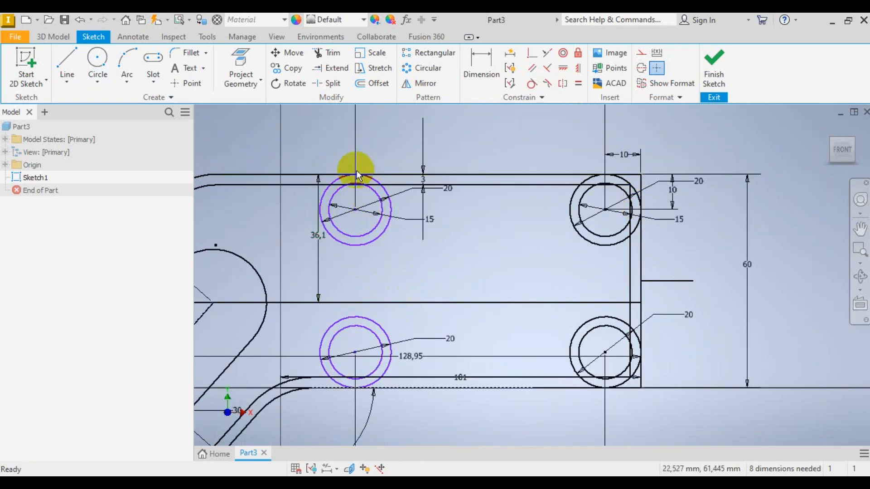
{"action": "scroll", "coordinate": [327, 189], "scroll_direction": "up", "scroll_amount": 3}
{"action": "scroll", "coordinate": [327, 189], "scroll_direction": "down", "scroll_amount": 2}
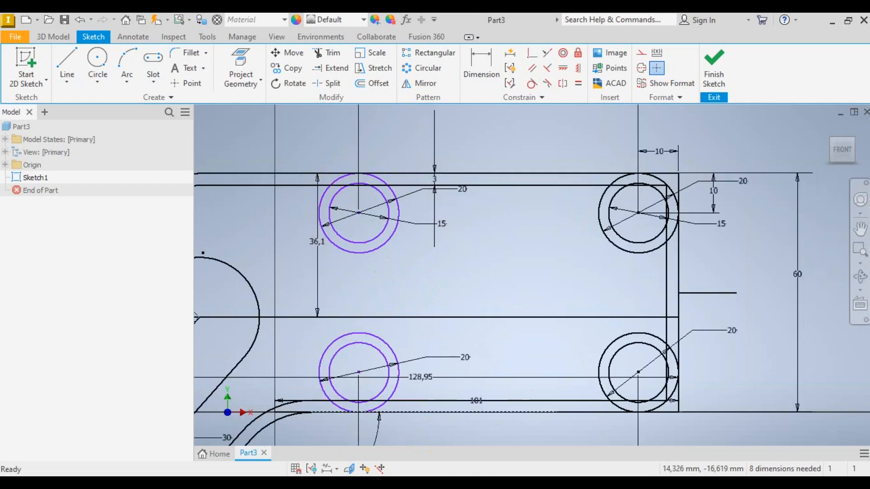
{"action": "key", "text": "alt+Tab"}
{"action": "key", "text": "alt+Tab"}
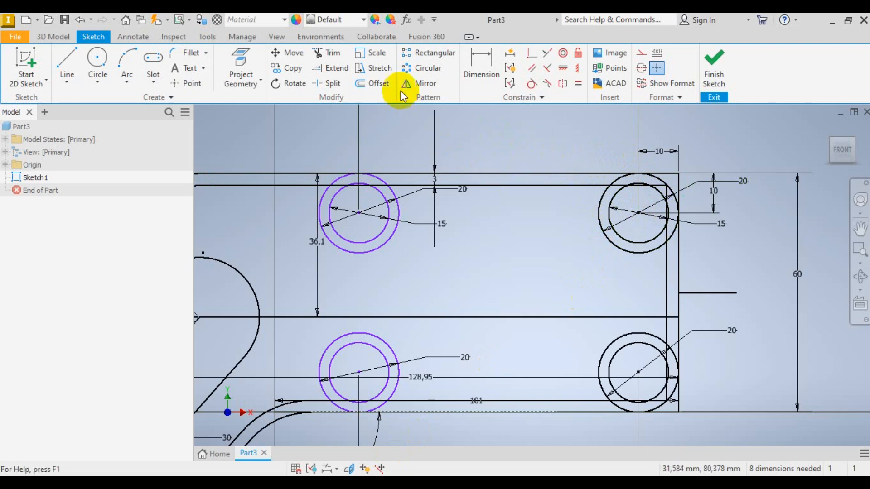
{"action": "left_click", "coordinate": [332, 60]}
{"action": "scroll", "coordinate": [659, 186], "scroll_direction": "up", "scroll_amount": 3}
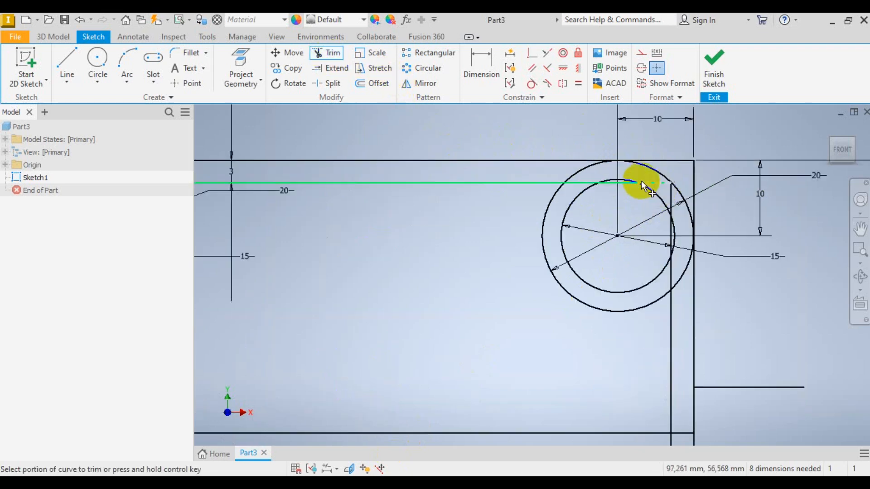
{"action": "left_click", "coordinate": [585, 165]}
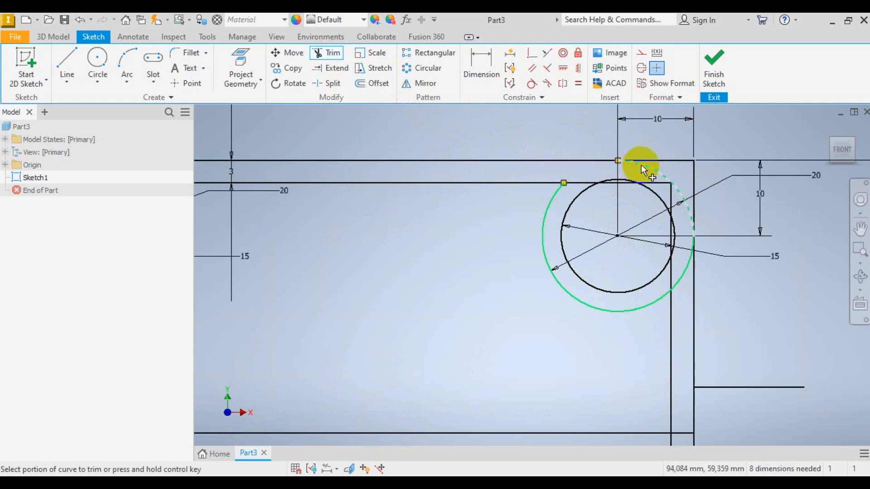
{"action": "left_click", "coordinate": [685, 271]}
{"action": "left_click", "coordinate": [683, 274]}
- Trim away the inner wall lines that cross the upper right boss and hole
{"action": "left_click", "coordinate": [654, 185]}
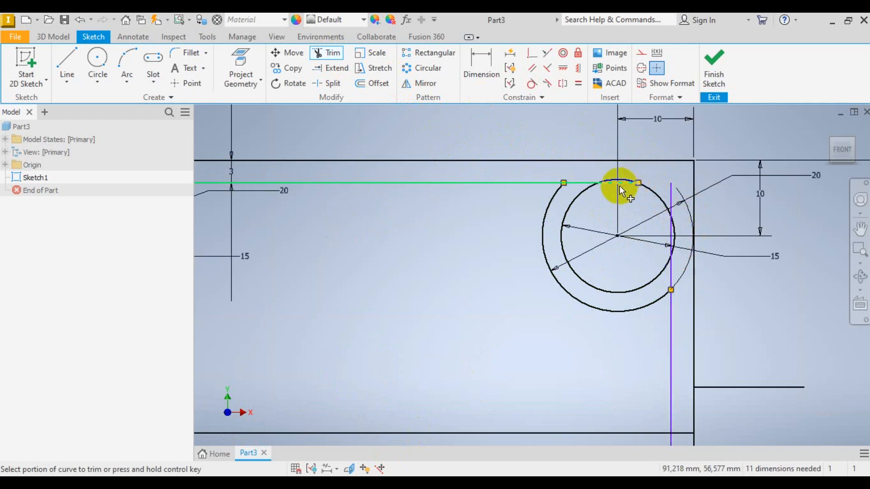
{"action": "key", "text": "ctrl+z"}
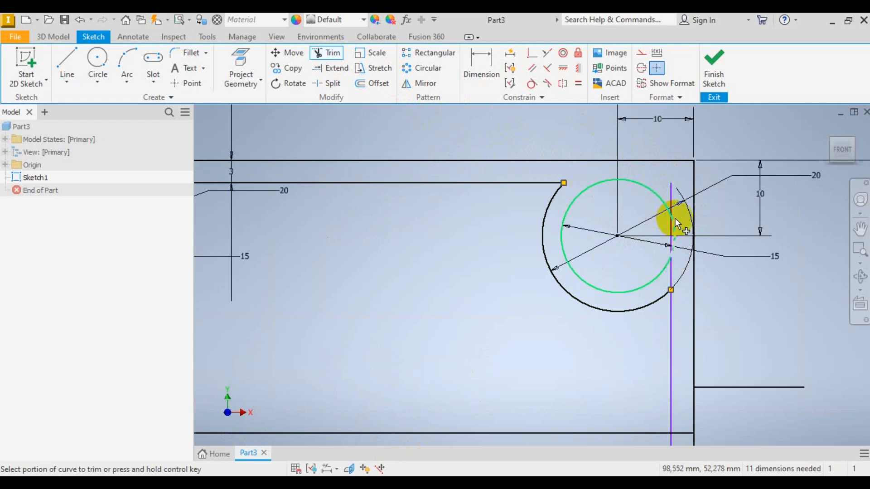
{"action": "left_click", "coordinate": [668, 196]}
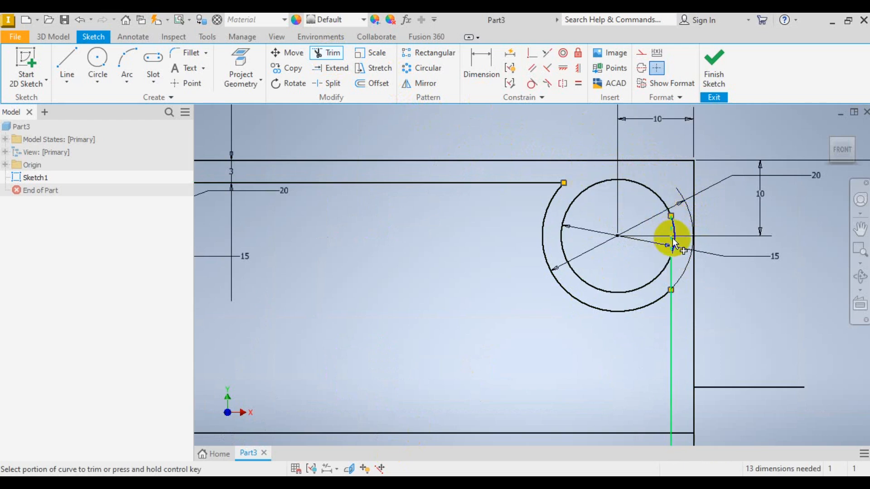
{"action": "scroll", "coordinate": [657, 196], "scroll_direction": "down", "scroll_amount": 2}
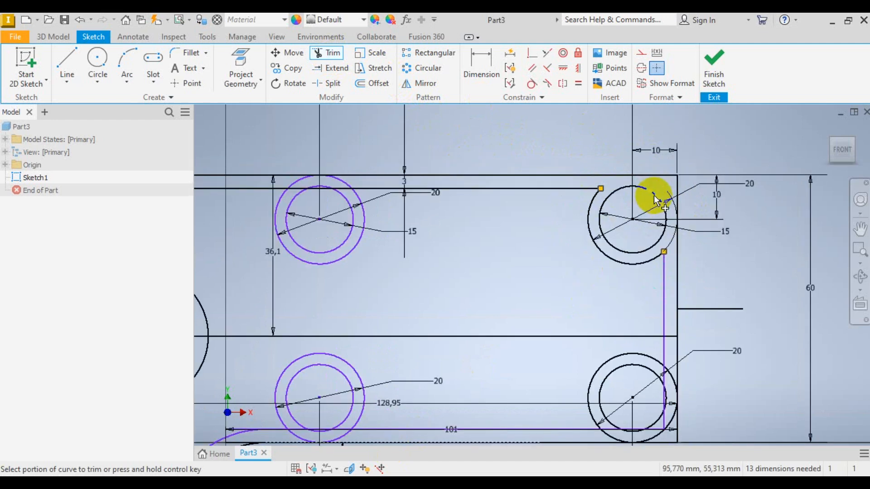
- Trim the lower right 20 mm circle where it extends beyond the inner wall lines
{"action": "scroll", "coordinate": [659, 399], "scroll_direction": "up", "scroll_amount": 3}
{"action": "left_click", "coordinate": [685, 354]}
{"action": "scroll", "coordinate": [671, 362], "scroll_direction": "down", "scroll_amount": 3}
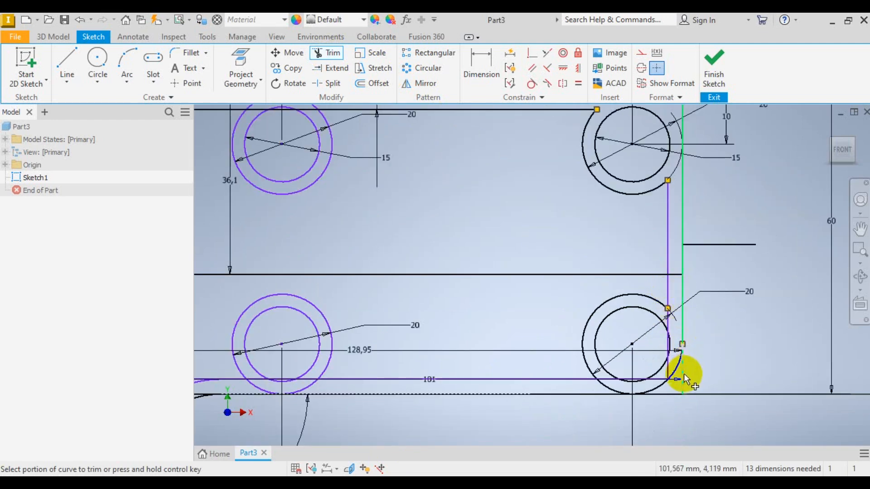
{"action": "scroll", "coordinate": [682, 371], "scroll_direction": "up", "scroll_amount": 3}
{"action": "left_click", "coordinate": [673, 363]}
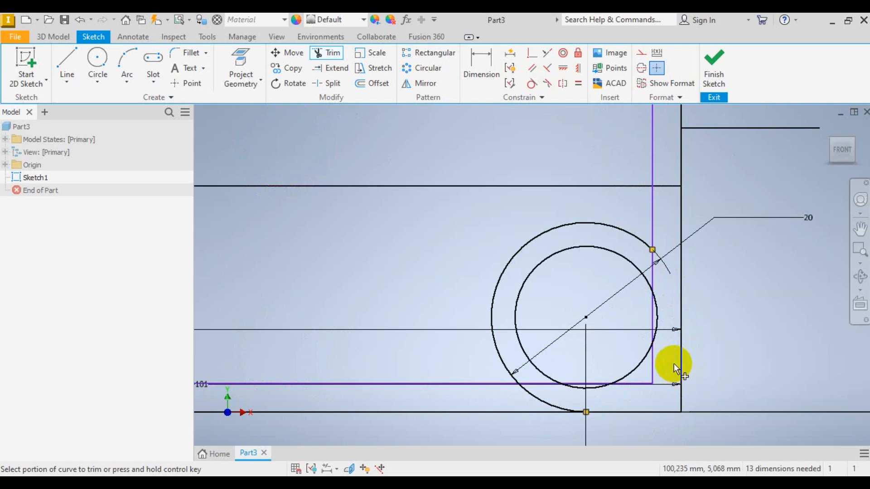
{"action": "left_click", "coordinate": [547, 403]}
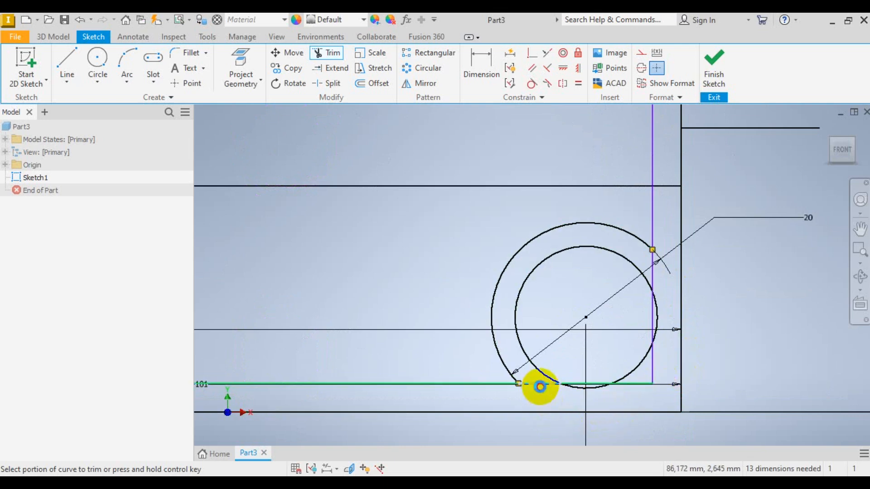
- Trim away the horizontal and vertical inner wall segments inside the lower right boss
{"action": "left_click", "coordinate": [539, 384]}
{"action": "left_click", "coordinate": [595, 384]}
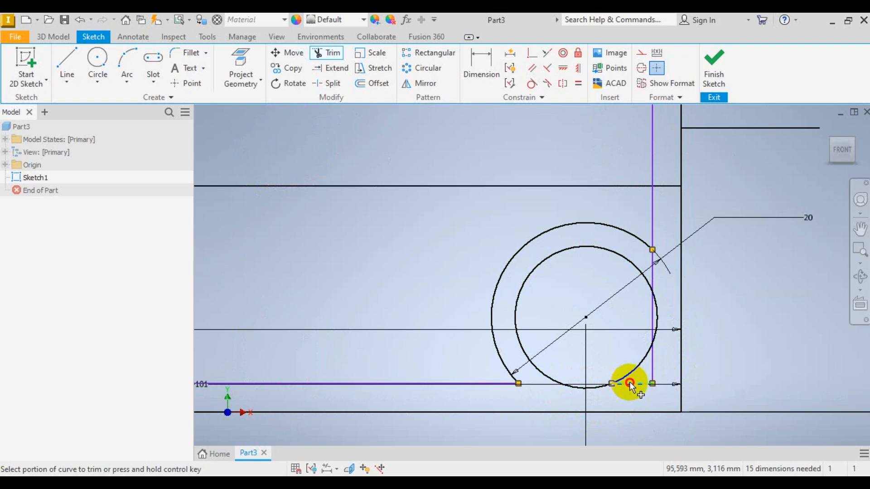
{"action": "left_click", "coordinate": [654, 316]}
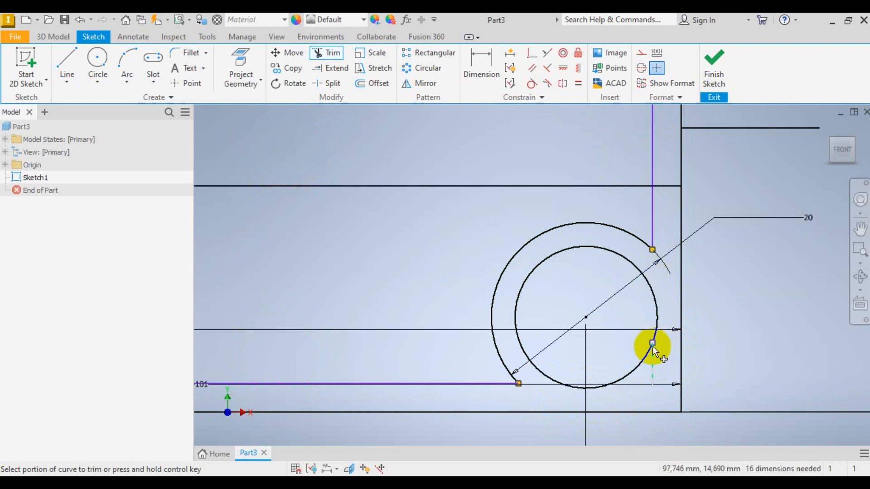
{"action": "left_click", "coordinate": [651, 363]}
{"action": "scroll", "coordinate": [733, 311], "scroll_direction": "down", "scroll_amount": 5}
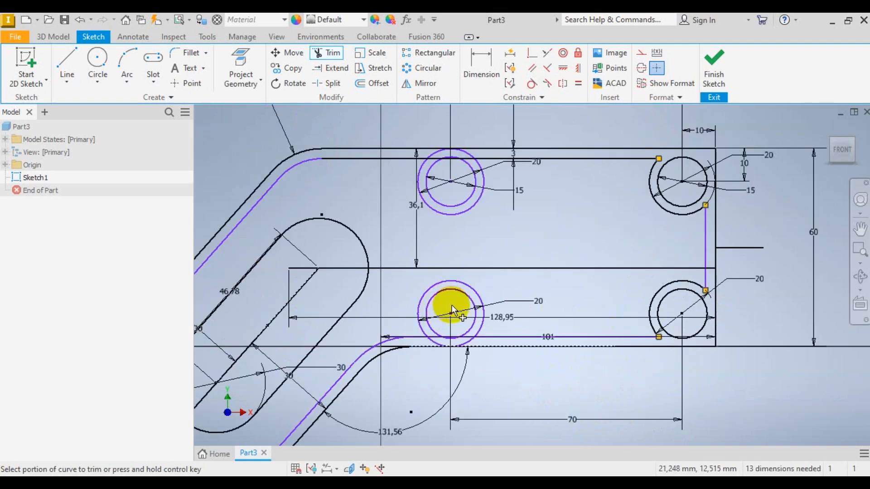
- Trim the lower left 20 mm circle below the inner wall line
{"action": "scroll", "coordinate": [450, 306], "scroll_direction": "up", "scroll_amount": 3}
{"action": "scroll", "coordinate": [441, 348], "scroll_direction": "up", "scroll_amount": 3}
{"action": "left_click", "coordinate": [417, 323]}
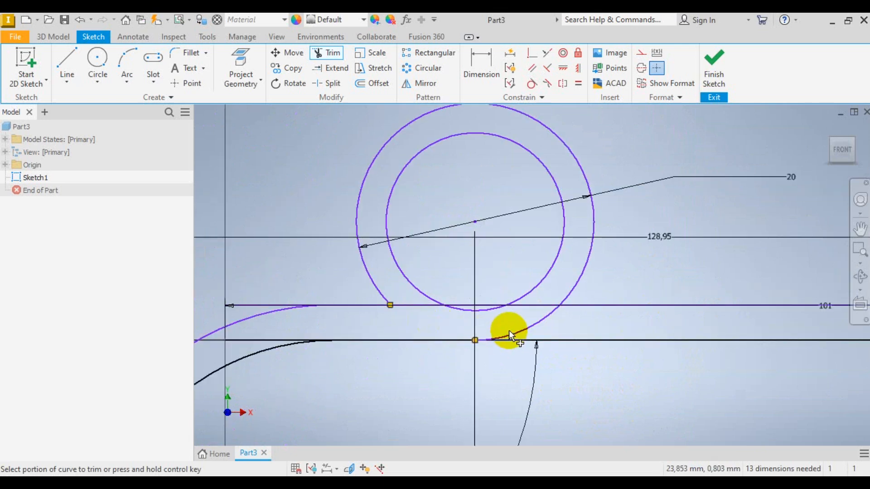
{"action": "left_click", "coordinate": [509, 335]}
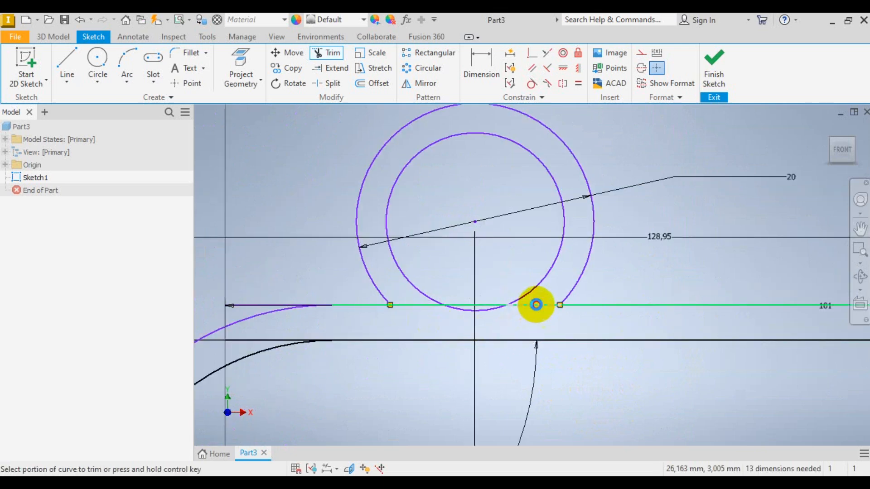
- Trim away the inner wall segments that cross the lower left boss and hole
{"action": "left_click", "coordinate": [487, 306]}
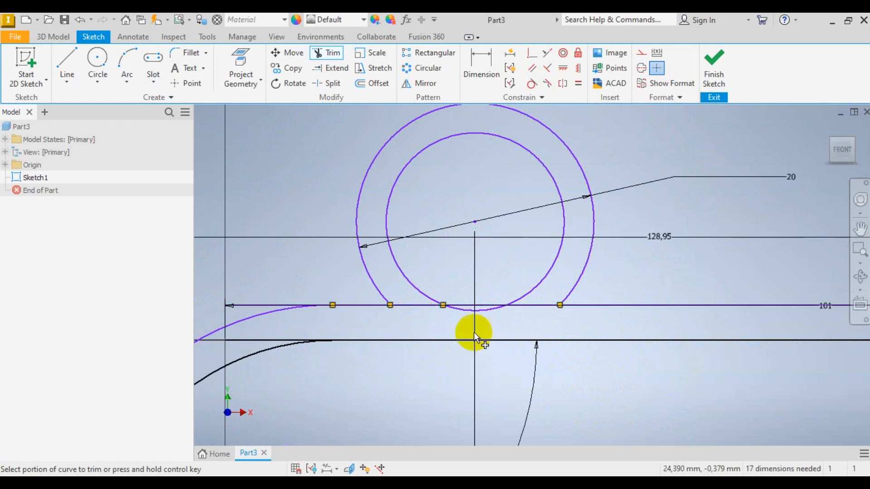
{"action": "left_click", "coordinate": [536, 305]}
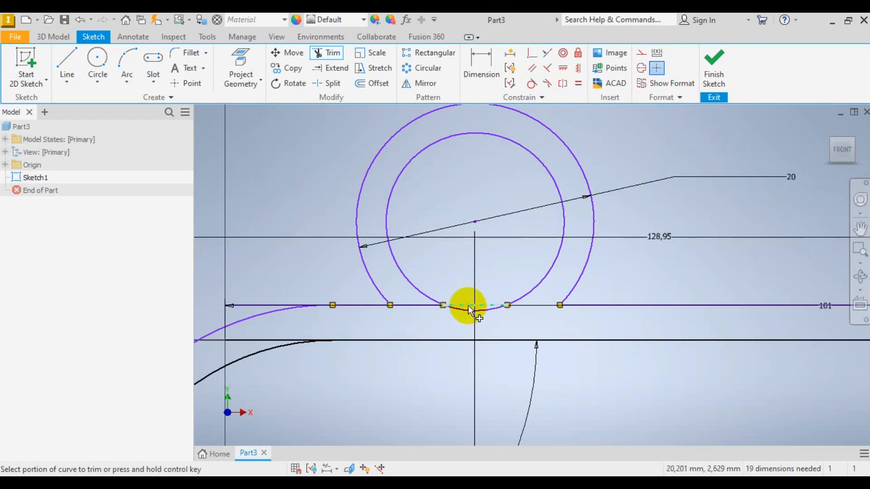
{"action": "left_click", "coordinate": [423, 307]}
{"action": "scroll", "coordinate": [426, 334], "scroll_direction": "down", "scroll_amount": 3}
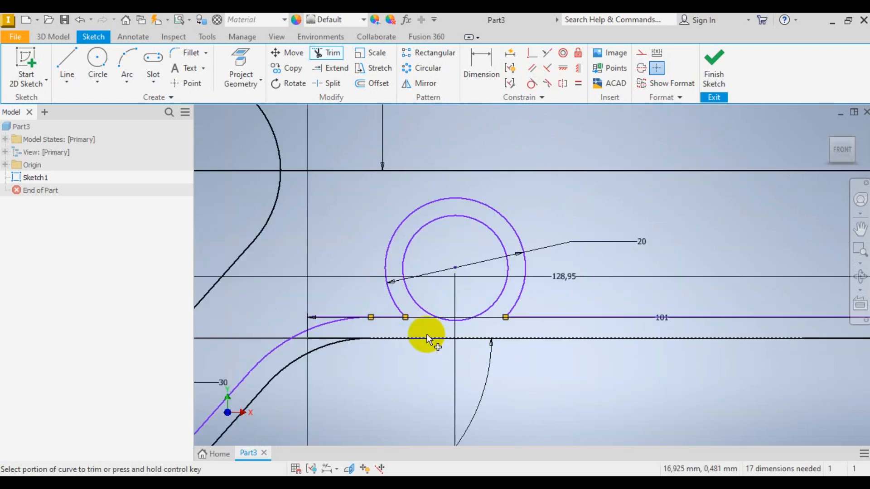
{"action": "scroll", "coordinate": [431, 349], "scroll_direction": "up", "scroll_amount": 2}
{"action": "scroll", "coordinate": [495, 339], "scroll_direction": "down", "scroll_amount": 4}
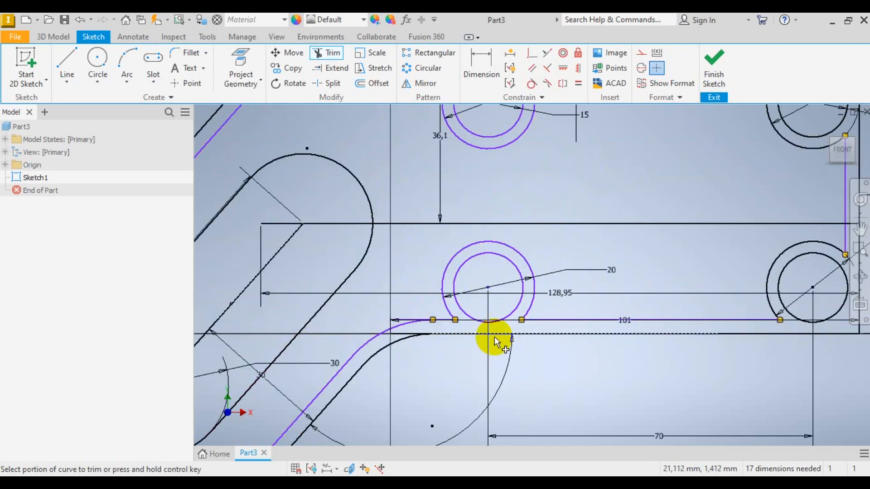
- Trim the upper left 20 mm circle above the inner wall line
{"action": "scroll", "coordinate": [496, 347], "scroll_direction": "down", "scroll_amount": 4}
{"action": "scroll", "coordinate": [482, 186], "scroll_direction": "up", "scroll_amount": 4}
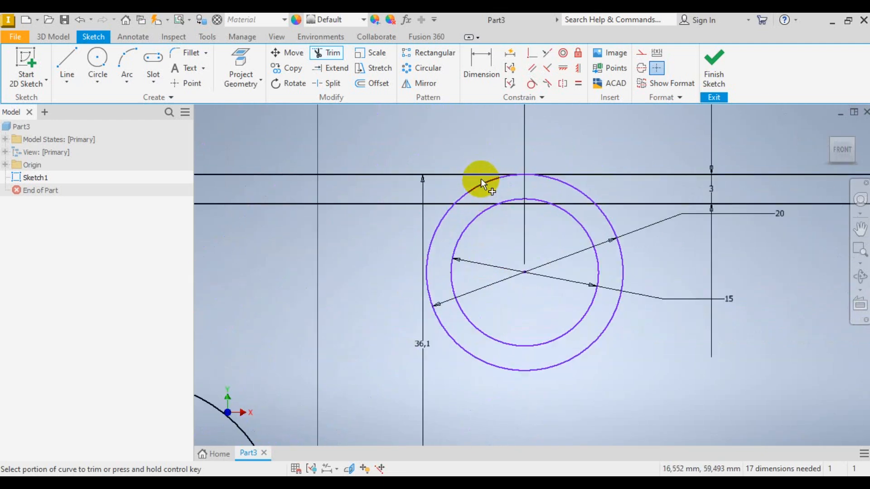
{"action": "left_click", "coordinate": [481, 181]}
{"action": "left_click", "coordinate": [570, 188]}
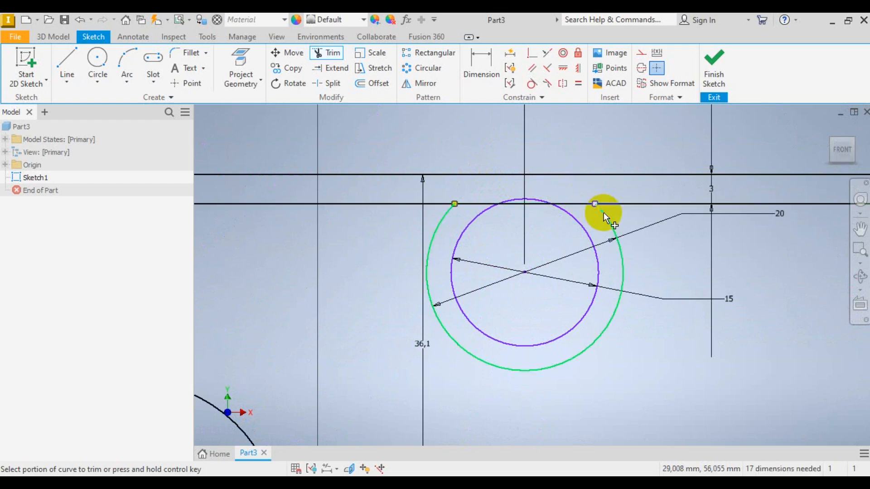
- Trim away the inner wall segments that cross the upper left boss and hole, and end the Trim command
{"action": "left_click", "coordinate": [478, 204]}
{"action": "left_click", "coordinate": [524, 204]}
{"action": "left_click", "coordinate": [578, 207]}
{"action": "scroll", "coordinate": [521, 206], "scroll_direction": "down", "scroll_amount": 3}
{"action": "right_click", "coordinate": [731, 201]}
{"action": "left_click", "coordinate": [690, 200]}
{"action": "scroll", "coordinate": [592, 260], "scroll_direction": "up", "scroll_amount": 3}
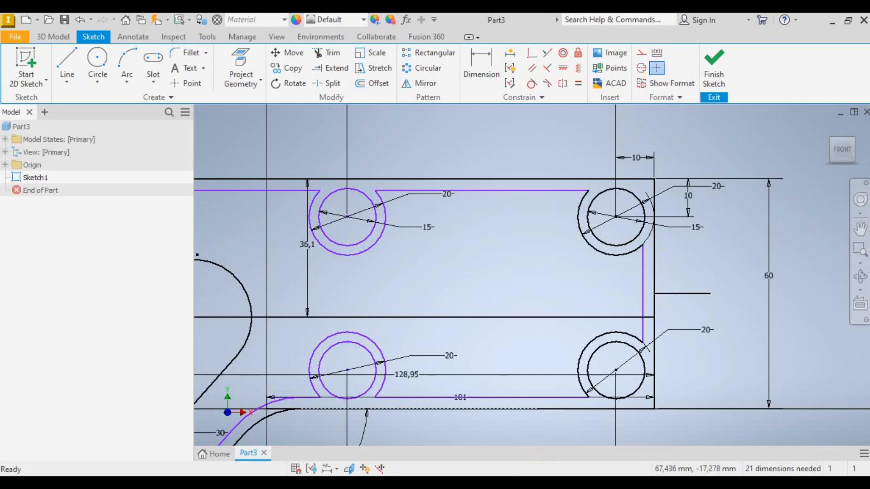
- Check the corner radii in the PDF drawing and fillet both inner wall corners beside the upper left boss with a 5 mm radius
{"action": "key", "text": "alt+Tab"}
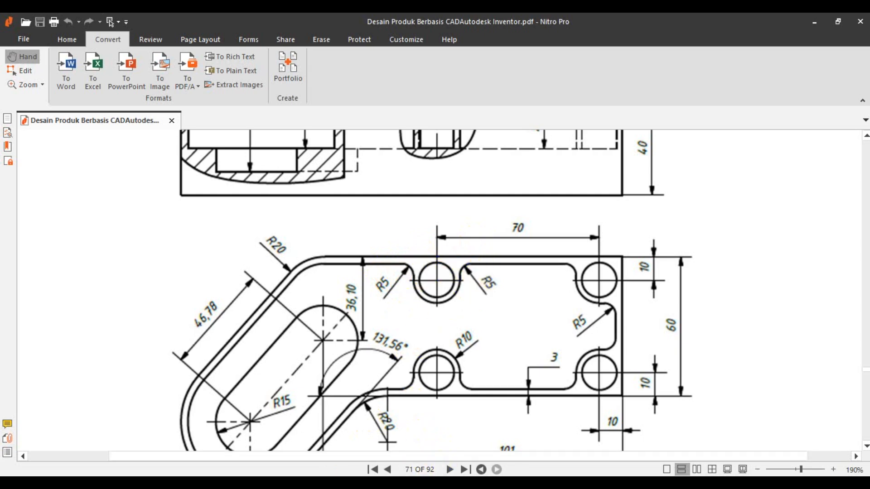
{"action": "key", "text": "alt+Tab"}
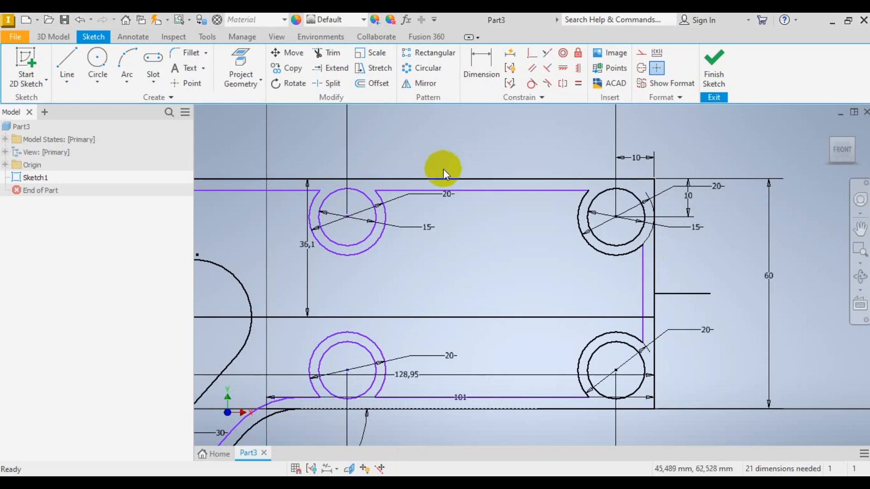
{"action": "left_click", "coordinate": [206, 53]}
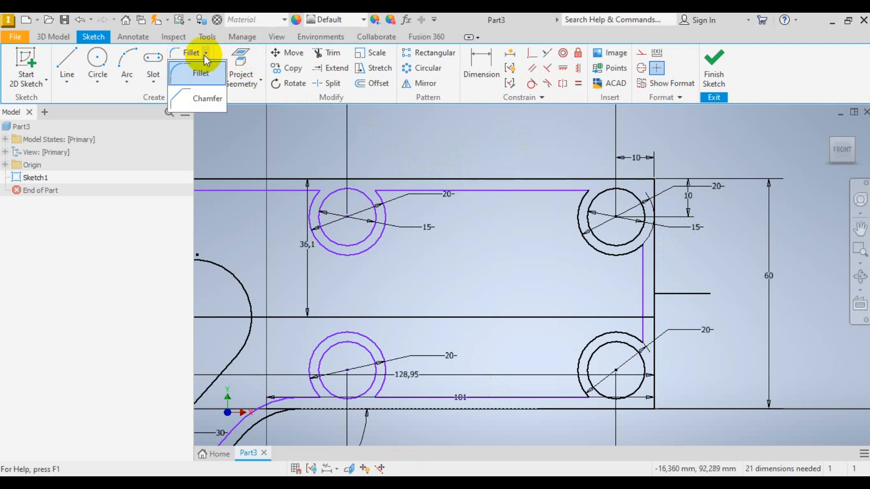
{"action": "left_click", "coordinate": [189, 53]}
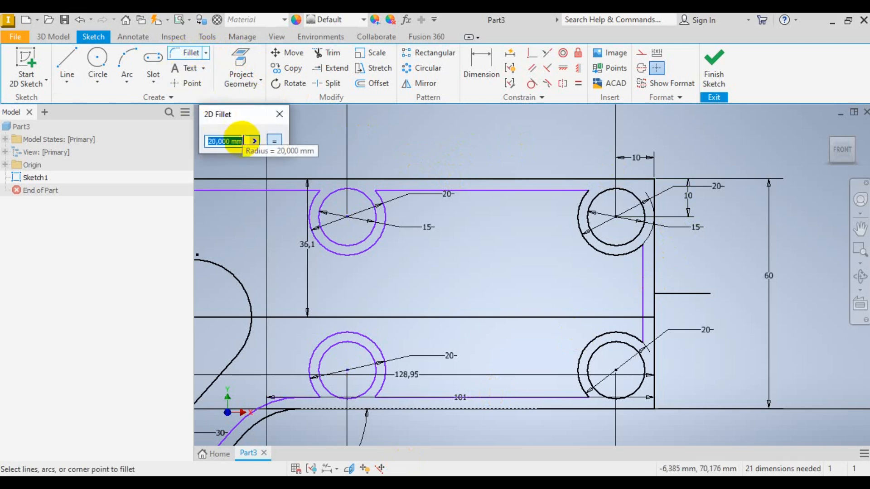
{"action": "left_click", "coordinate": [300, 191]}
{"action": "left_click", "coordinate": [312, 201]}
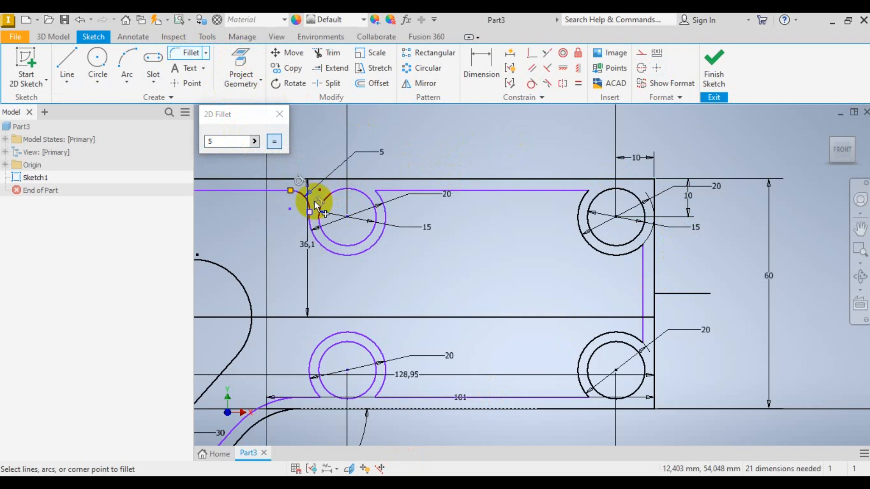
{"action": "left_click", "coordinate": [390, 190]}
{"action": "left_click", "coordinate": [380, 198]}
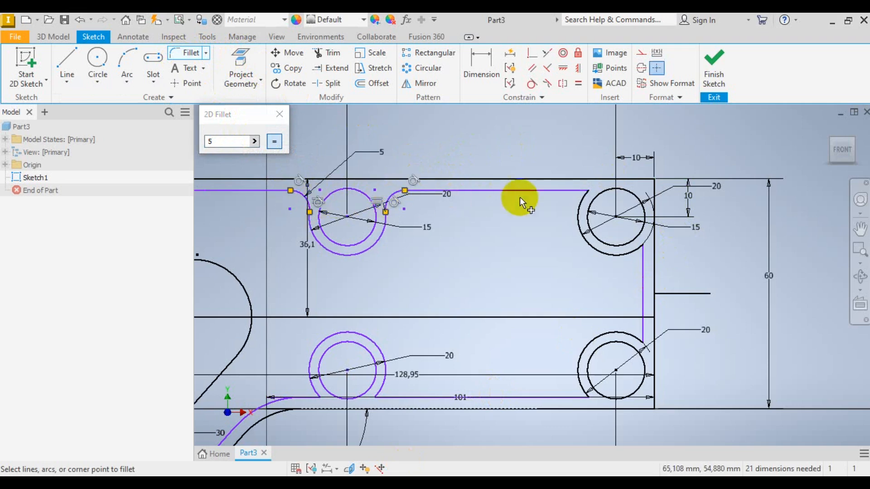
- Fillet the inner wall on both sides of the upper right boss and above the lower right boss with 5 mm radius
{"action": "left_click", "coordinate": [550, 195]}
{"action": "left_click", "coordinate": [575, 208]}
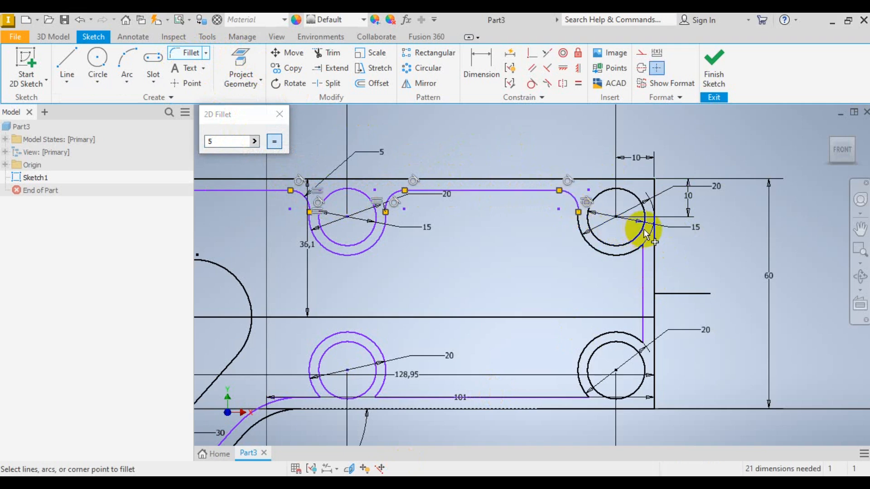
{"action": "left_click", "coordinate": [641, 273]}
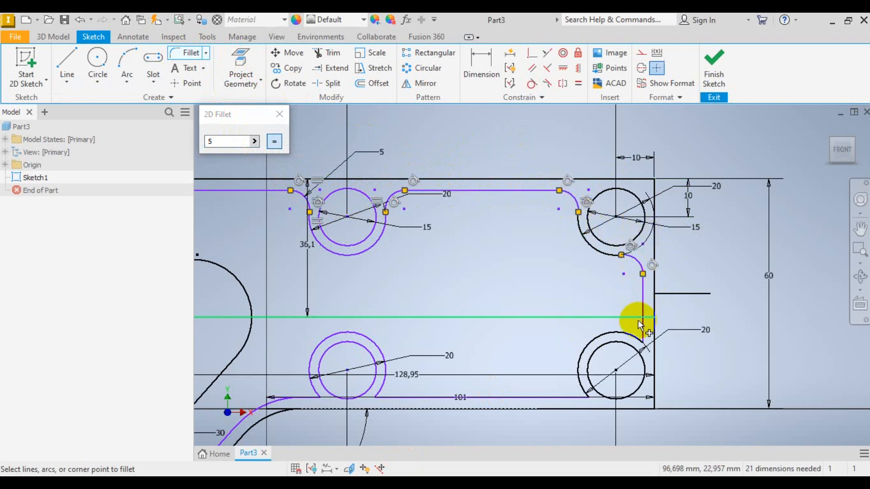
{"action": "left_click", "coordinate": [641, 331]}
{"action": "left_click", "coordinate": [614, 333]}
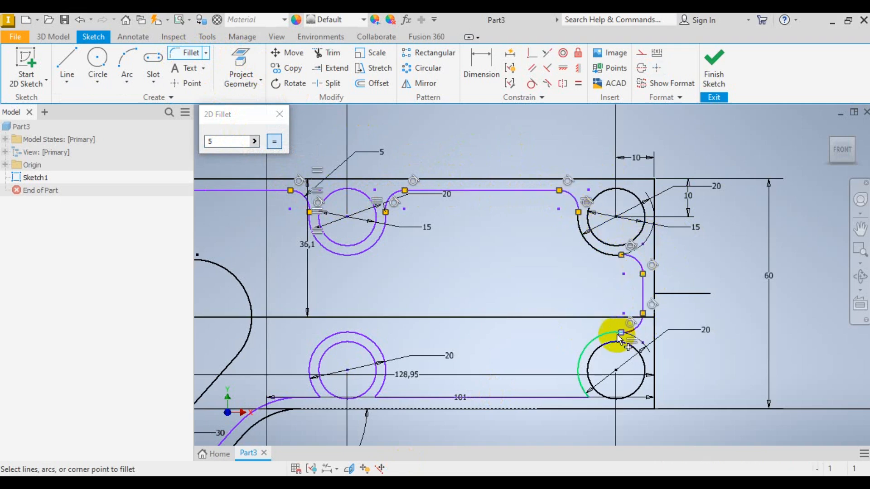
- Fillet the lower inner wall beside the lower right boss and on both sides of the lower left boss with 5 mm radius
{"action": "left_click", "coordinate": [562, 401]}
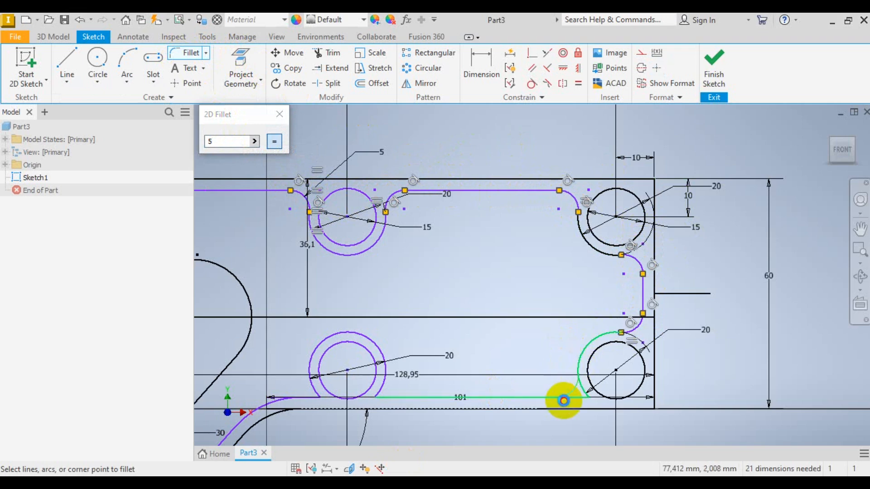
{"action": "left_click", "coordinate": [398, 397]}
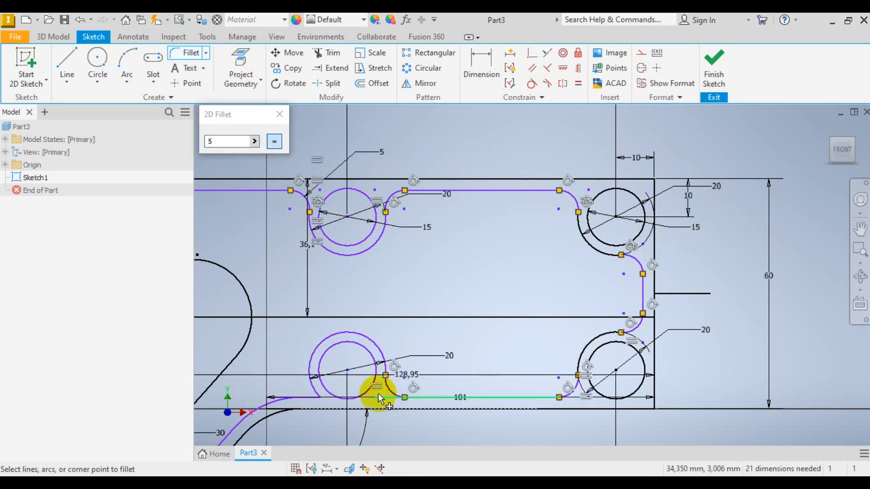
{"action": "left_click", "coordinate": [303, 392]}
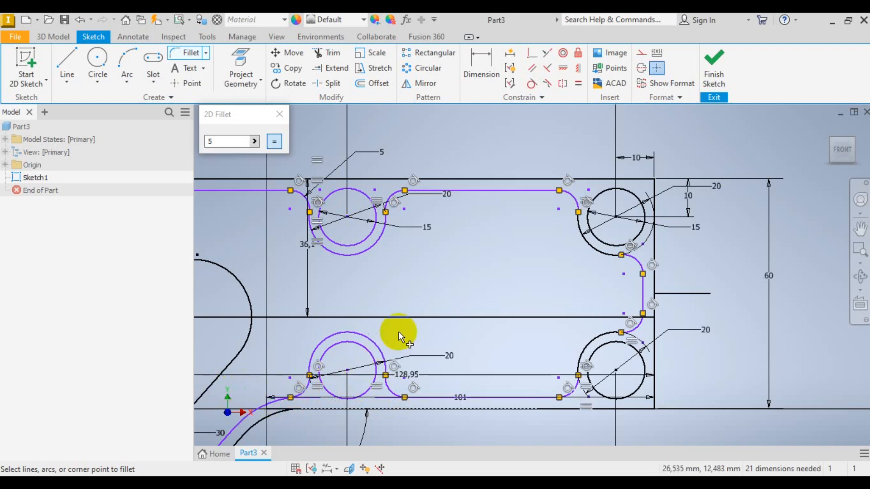
{"action": "scroll", "coordinate": [398, 331], "scroll_direction": "down", "scroll_amount": 3}
{"action": "scroll", "coordinate": [414, 303], "scroll_direction": "up", "scroll_amount": 3}
{"action": "scroll", "coordinate": [385, 309], "scroll_direction": "down", "scroll_amount": 3}
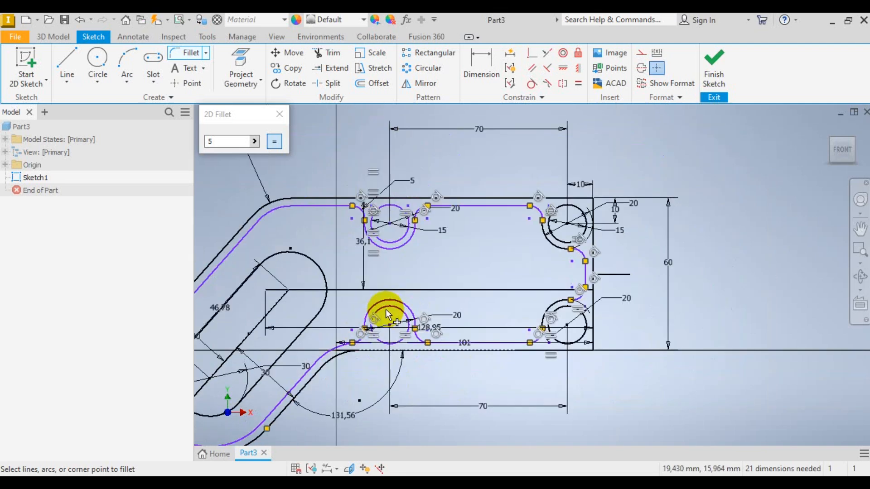
{"action": "left_click", "coordinate": [279, 114]}
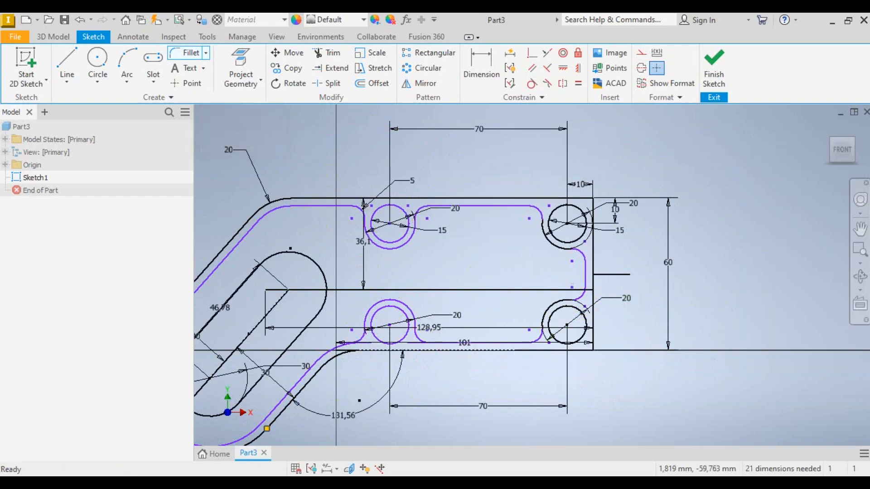
- Compare the plate sketch with the plan view in the PDF drawing, checking the outline, slot, bosses, holes and fillets
{"action": "key", "text": "alt+Tab"}
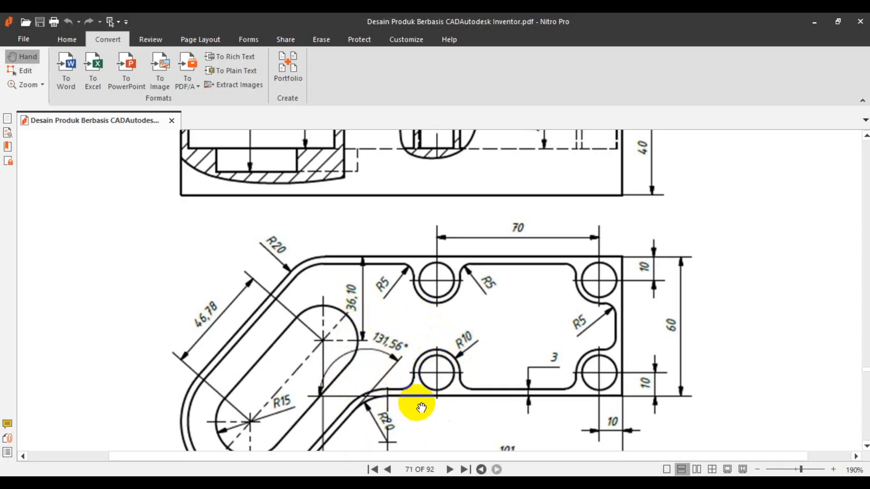
{"action": "scroll", "coordinate": [399, 304], "scroll_direction": "down", "scroll_amount": 3}
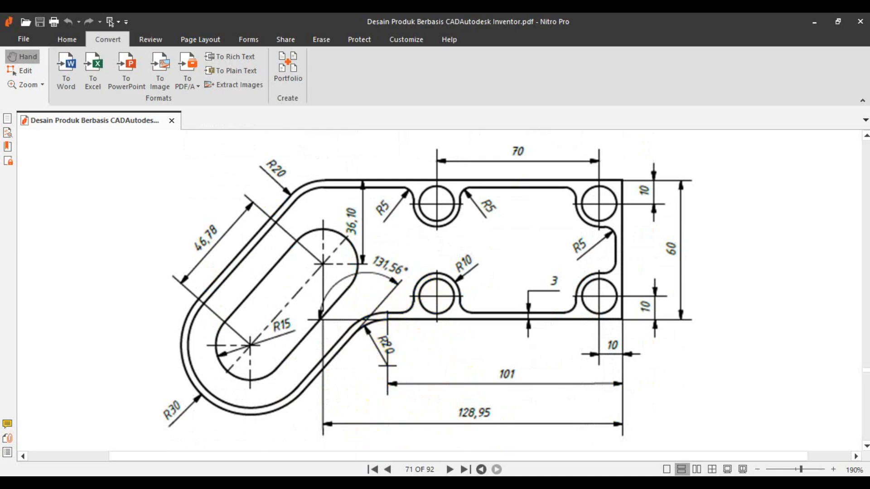
{"action": "key", "text": "alt+Tab"}
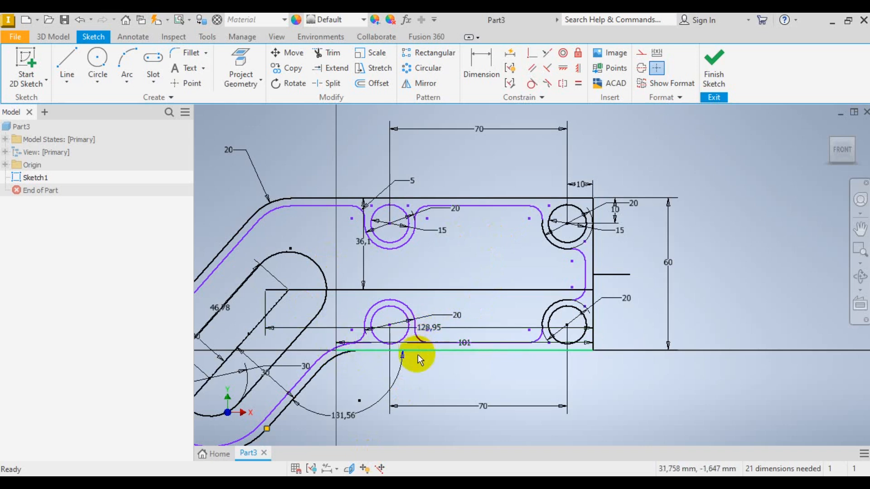
{"action": "scroll", "coordinate": [391, 227], "scroll_direction": "down", "scroll_amount": 2}
{"action": "scroll", "coordinate": [397, 248], "scroll_direction": "up", "scroll_amount": 3}
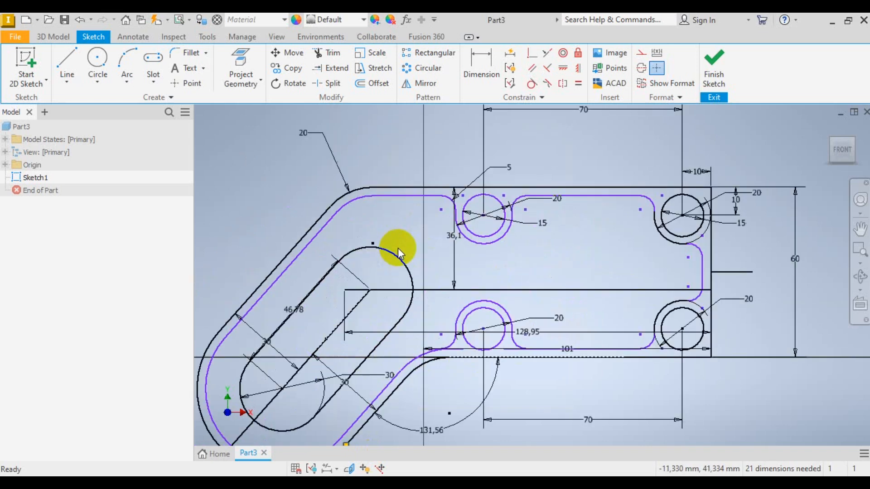
{"action": "scroll", "coordinate": [398, 249], "scroll_direction": "down", "scroll_amount": 3}
{"action": "scroll", "coordinate": [524, 278], "scroll_direction": "up", "scroll_amount": 2}
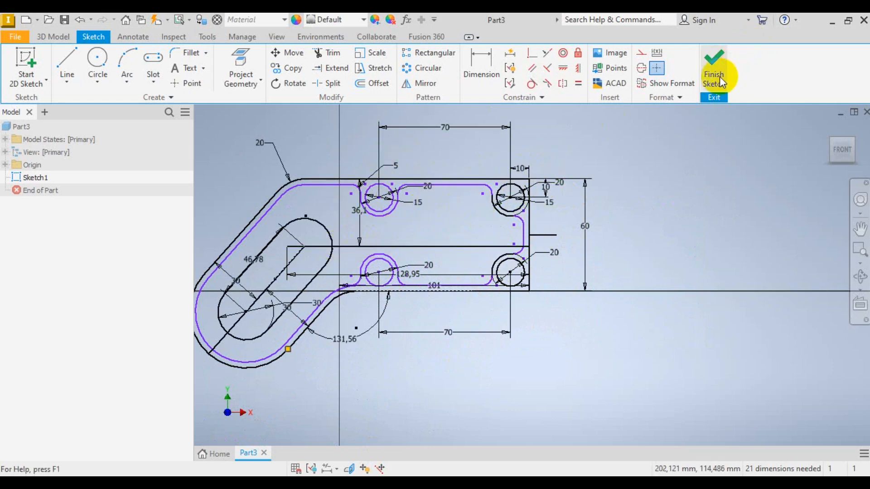
{"action": "scroll", "coordinate": [674, 274], "scroll_direction": "down", "scroll_amount": 2}
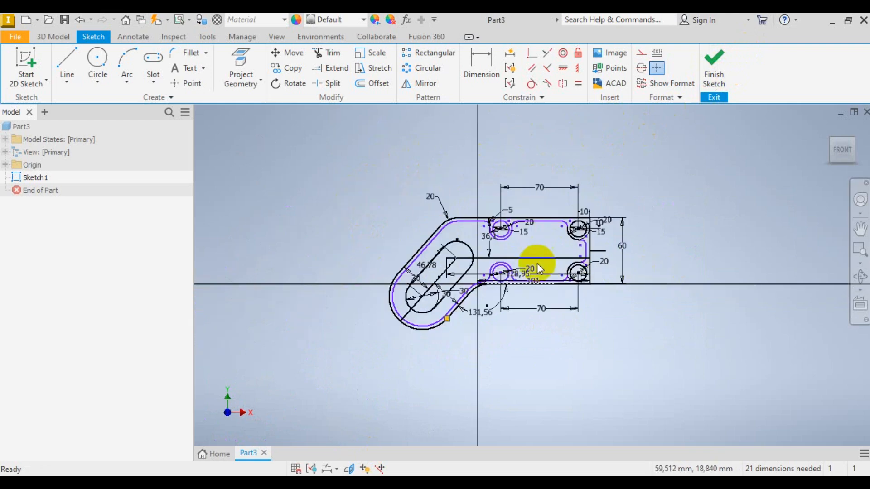
{"action": "scroll", "coordinate": [543, 264], "scroll_direction": "up", "scroll_amount": 3}
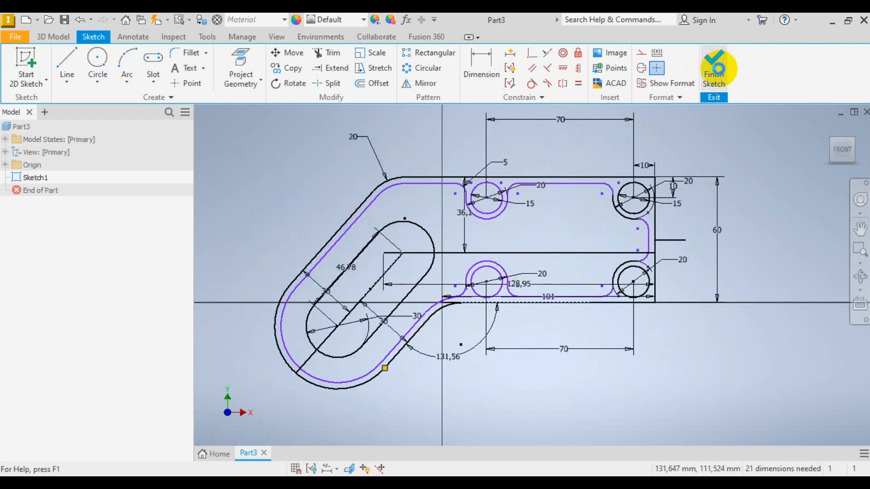
- Finish the plate sketch
{"action": "left_click", "coordinate": [718, 68]}
{"action": "scroll", "coordinate": [596, 209], "scroll_direction": "up", "scroll_amount": 4}
{"action": "scroll", "coordinate": [584, 208], "scroll_direction": "down", "scroll_amount": 2}
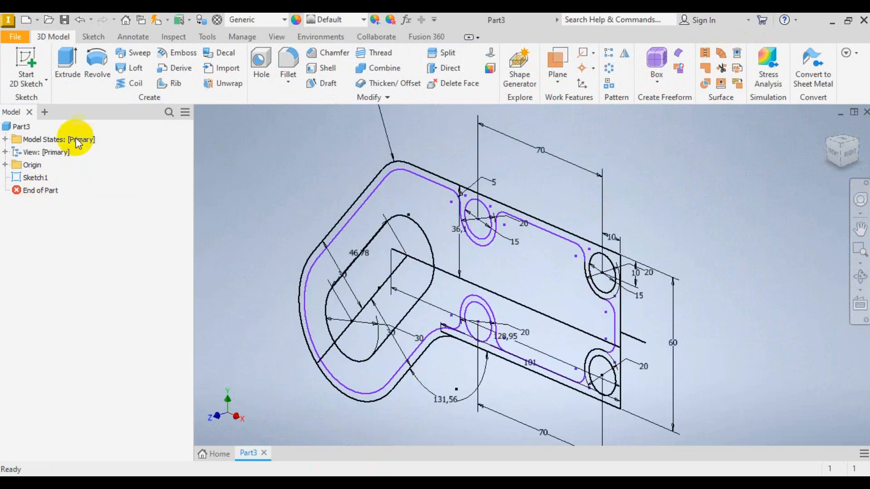
- Start an Extrude with the plate's outer wall and connected lower interior region as the profile
{"action": "left_click", "coordinate": [67, 63]}
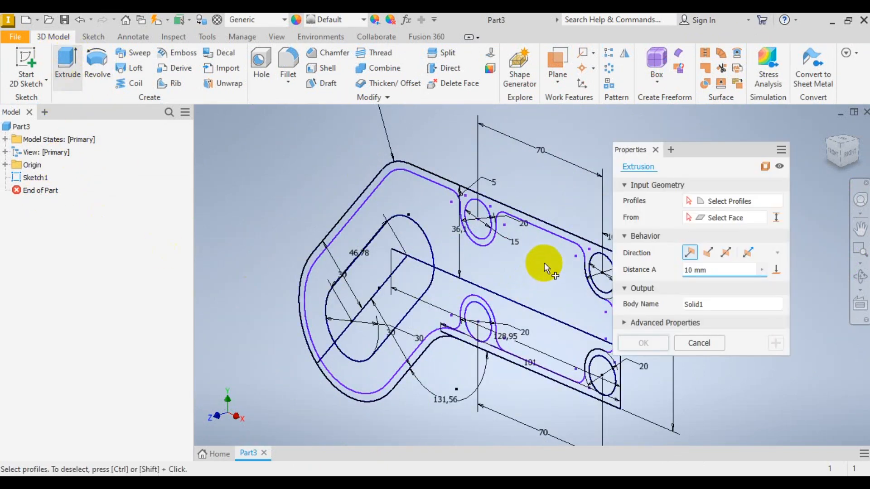
{"action": "scroll", "coordinate": [581, 240], "scroll_direction": "down", "scroll_amount": 4}
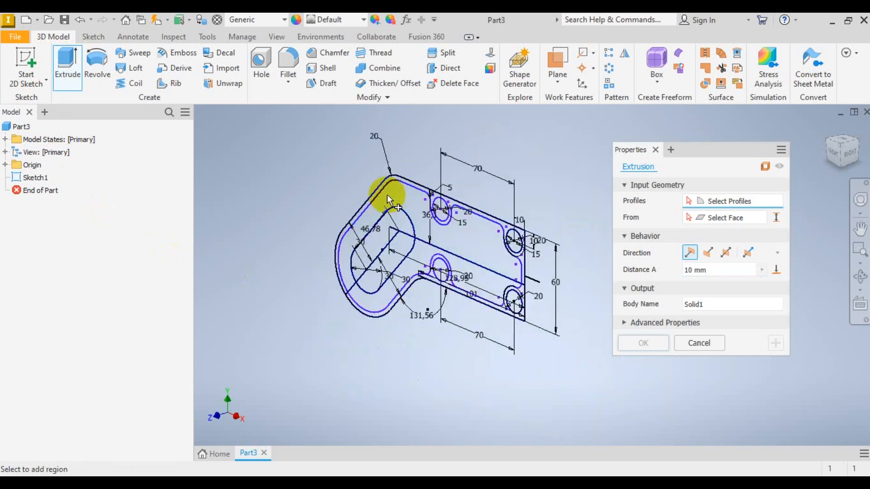
{"action": "scroll", "coordinate": [467, 257], "scroll_direction": "up", "scroll_amount": 2}
{"action": "scroll", "coordinate": [467, 257], "scroll_direction": "up", "scroll_amount": 2}
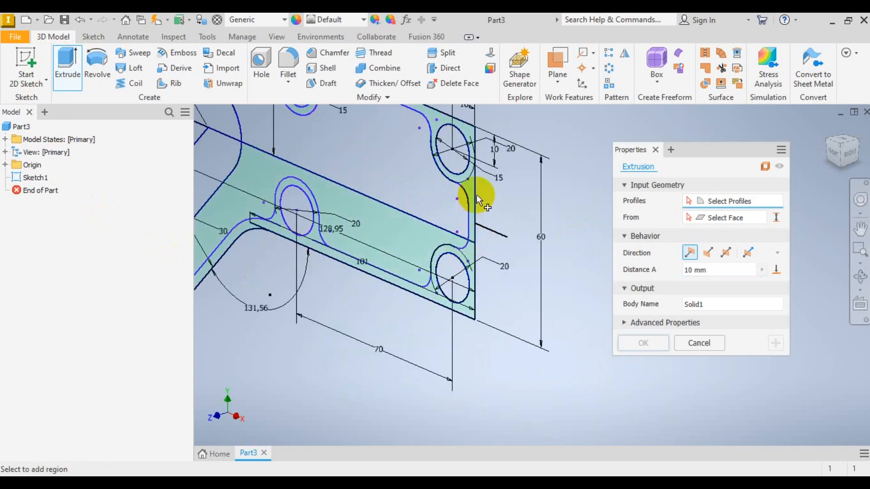
{"action": "scroll", "coordinate": [536, 277], "scroll_direction": "down", "scroll_amount": 3}
{"action": "scroll", "coordinate": [418, 185], "scroll_direction": "up", "scroll_amount": 5}
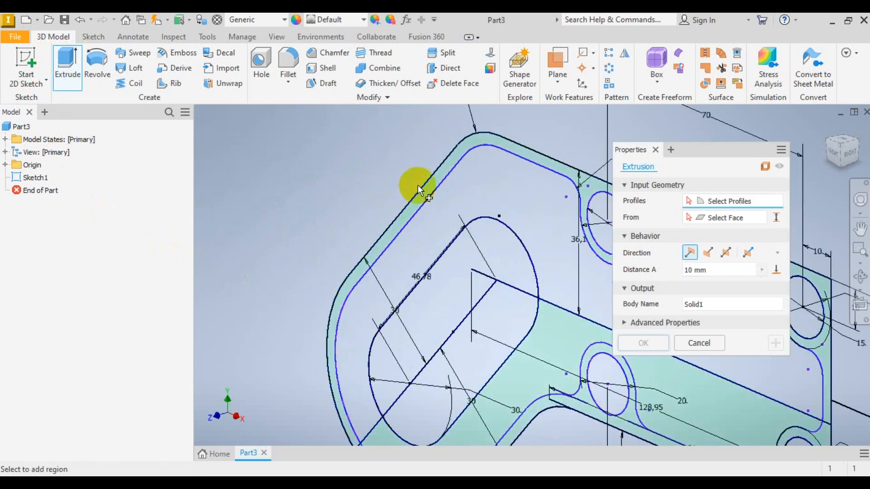
{"action": "left_click", "coordinate": [486, 130]}
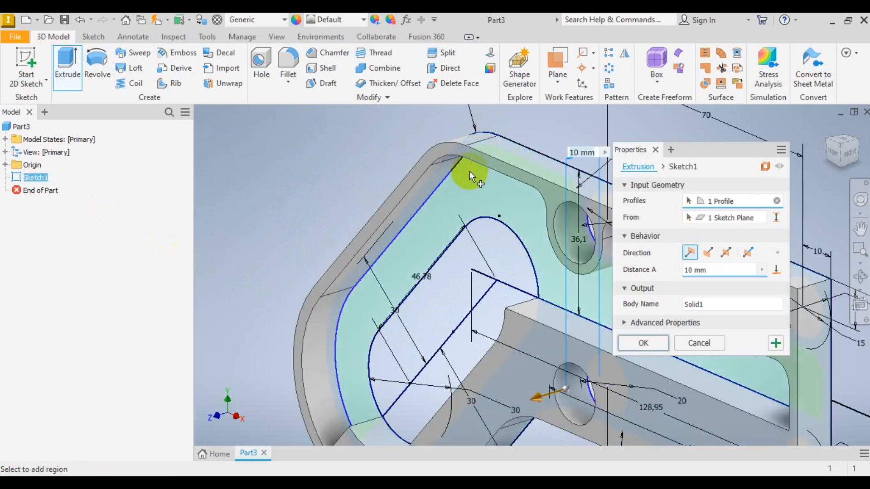
- Add the upper interior area, both slot halves and the four holes to the extrusion profiles so the whole plate is filled
{"action": "left_click", "coordinate": [477, 276]}
{"action": "left_click", "coordinate": [464, 270]}
{"action": "scroll", "coordinate": [313, 204], "scroll_direction": "up", "scroll_amount": 3}
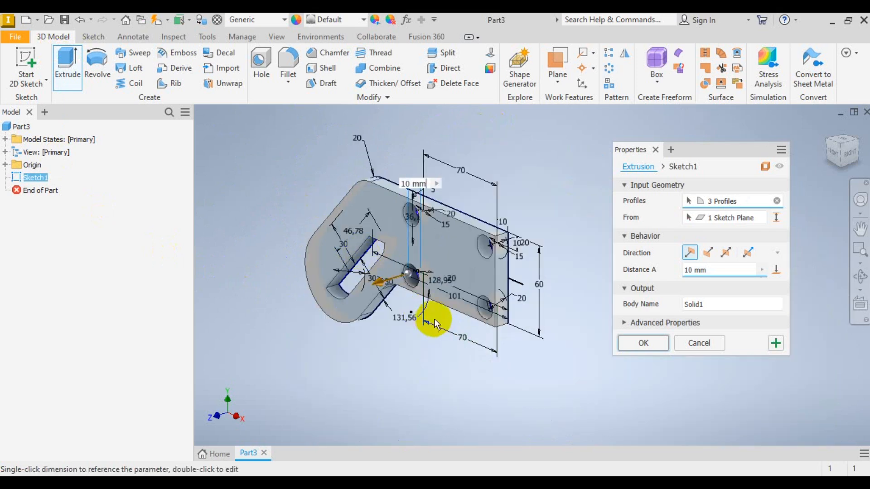
{"action": "scroll", "coordinate": [373, 257], "scroll_direction": "down", "scroll_amount": 4}
{"action": "left_click", "coordinate": [510, 334]}
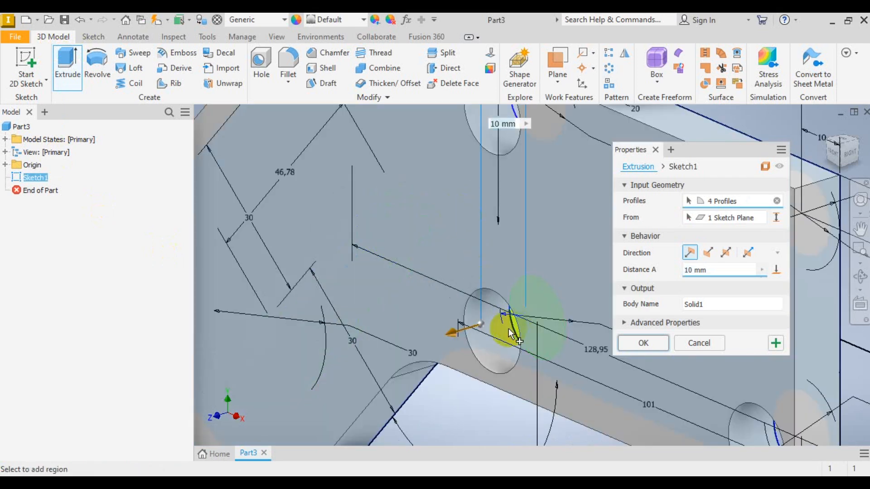
{"action": "scroll", "coordinate": [453, 317], "scroll_direction": "up", "scroll_amount": 3}
{"action": "left_click", "coordinate": [482, 197]}
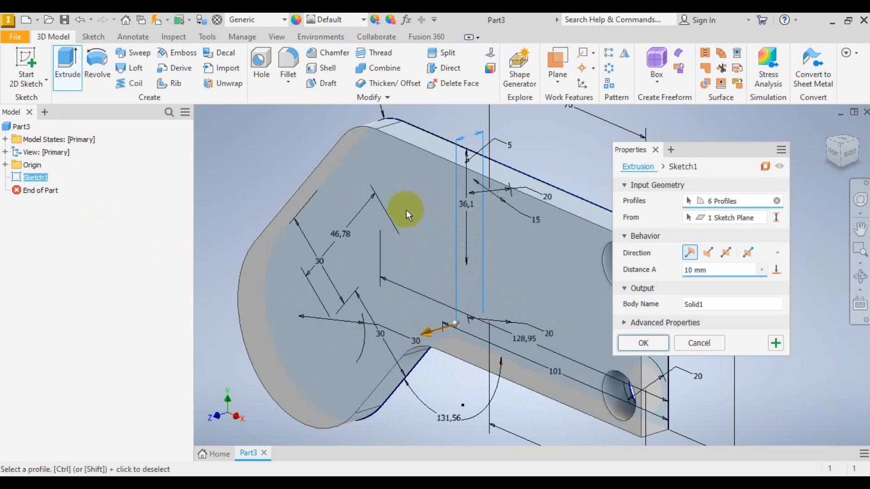
{"action": "scroll", "coordinate": [406, 210], "scroll_direction": "up", "scroll_amount": 3}
{"action": "scroll", "coordinate": [533, 254], "scroll_direction": "down", "scroll_amount": 3}
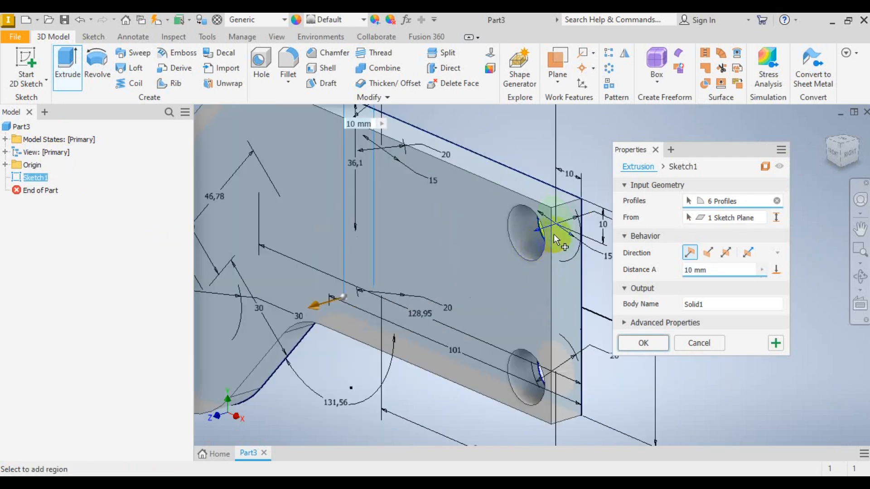
{"action": "left_click", "coordinate": [546, 240]}
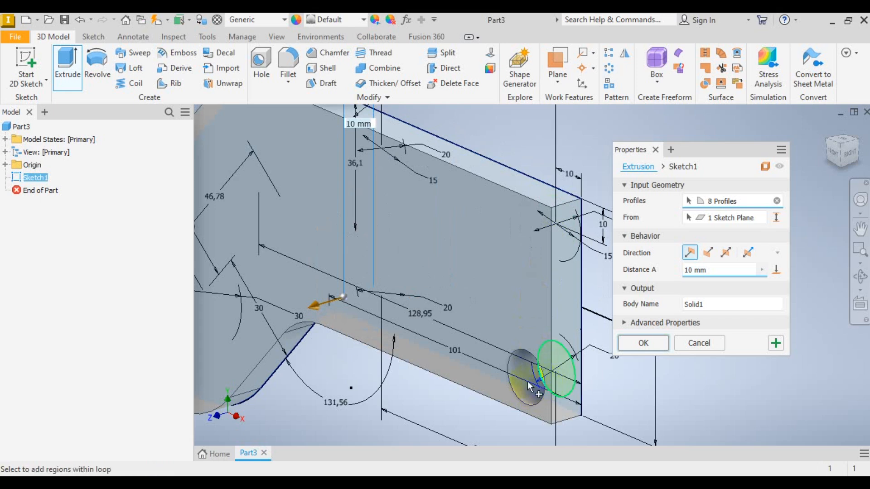
- Extrude the selected plate profiles 40 mm in the flipped direction, matching the height in the PDF drawing, to form the base solid
{"action": "scroll", "coordinate": [499, 369], "scroll_direction": "up", "scroll_amount": 4}
{"action": "scroll", "coordinate": [485, 333], "scroll_direction": "down", "scroll_amount": 3}
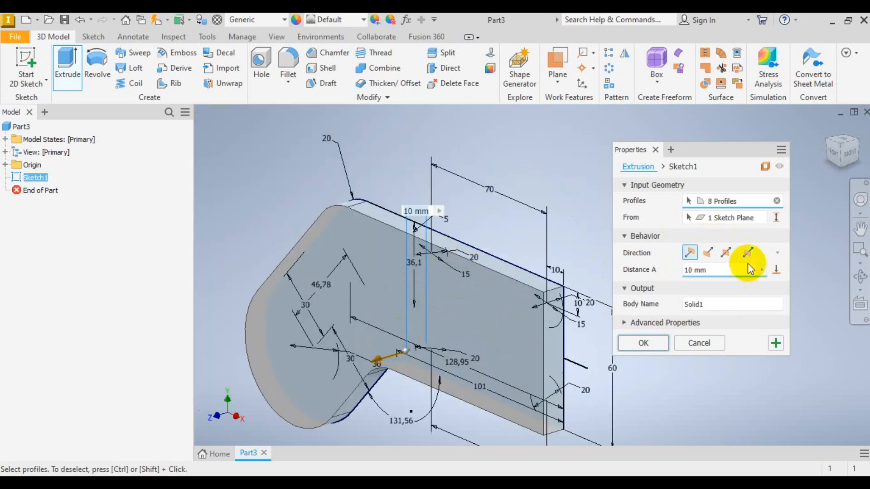
{"action": "left_click", "coordinate": [709, 255]}
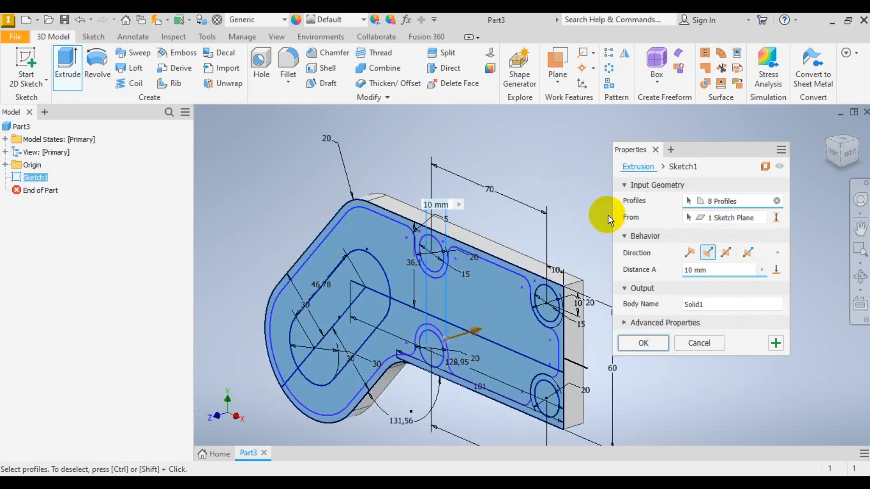
{"action": "left_click_drag", "start_coordinate": [714, 270], "coordinate": [640, 270]}
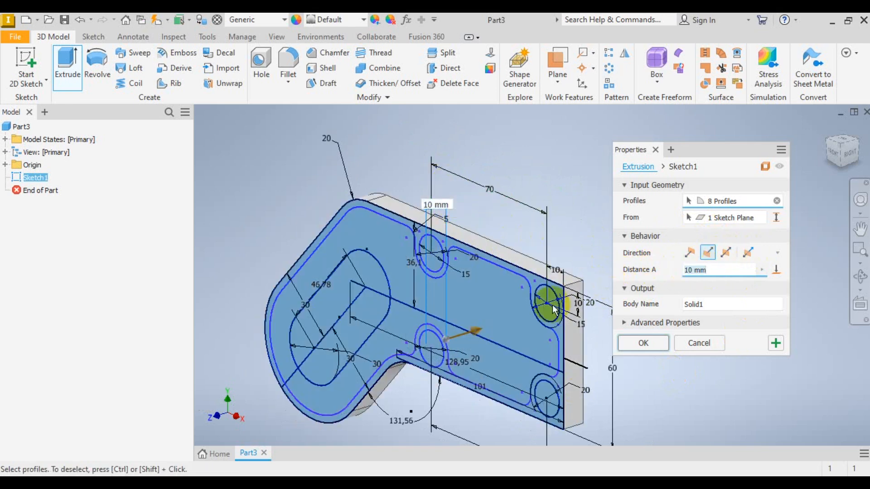
{"action": "key", "text": "alt+Tab"}
{"action": "scroll", "coordinate": [521, 247], "scroll_direction": "up", "scroll_amount": 4}
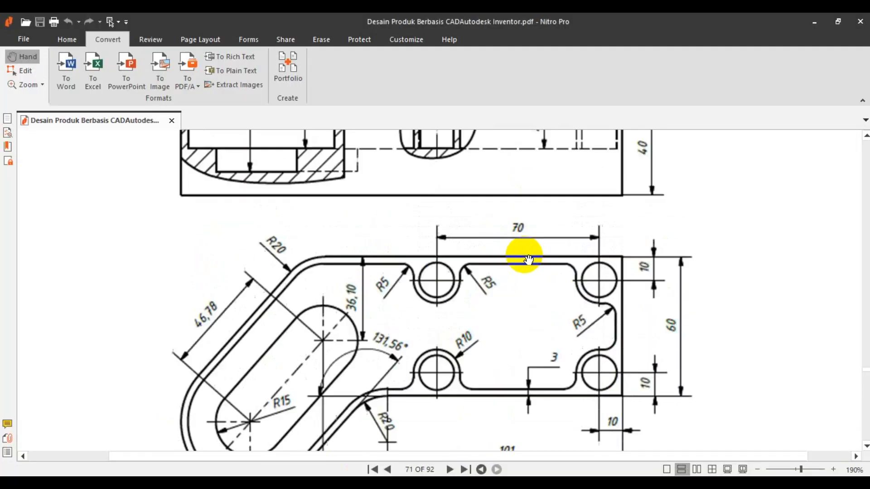
{"action": "key", "text": "alt+Tab"}
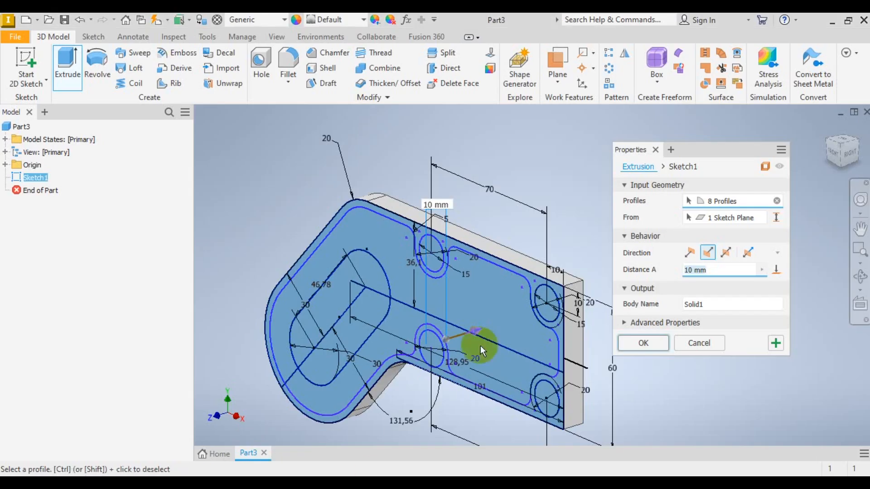
{"action": "type", "text": "40"}
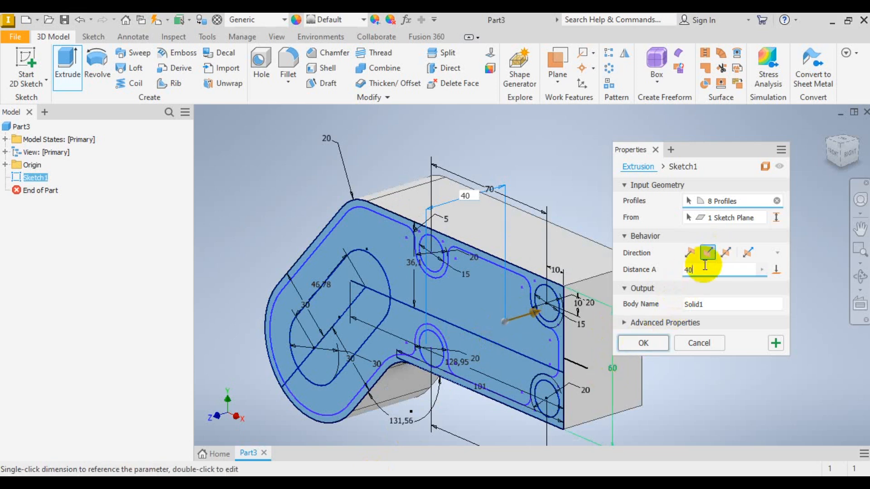
{"action": "left_click", "coordinate": [646, 348]}
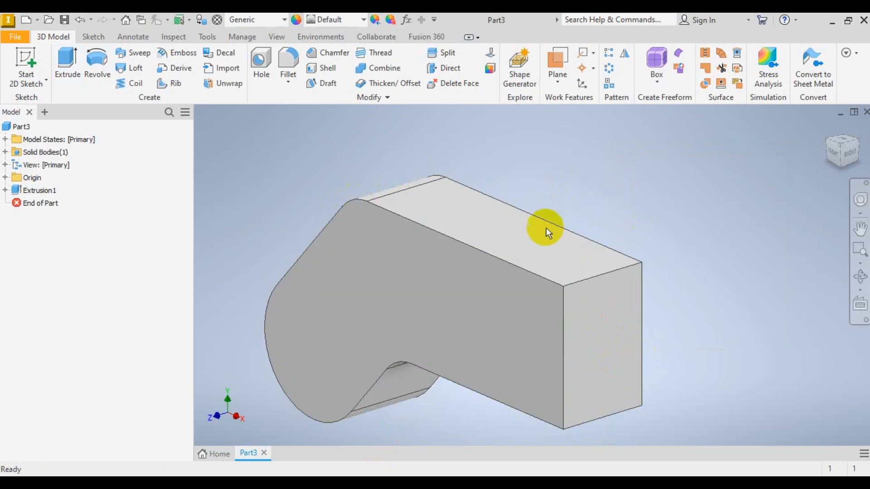
- Turn on the visibility of the sketch used by the base extrusion so its regions can be reused
{"action": "scroll", "coordinate": [482, 231], "scroll_direction": "down", "scroll_amount": 3}
{"action": "scroll", "coordinate": [481, 236], "scroll_direction": "up", "scroll_amount": 4}
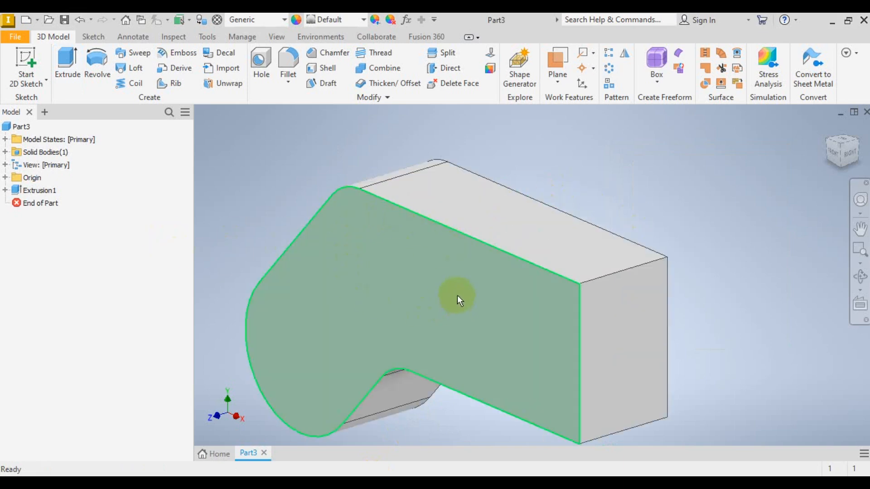
{"action": "left_click", "coordinate": [5, 190]}
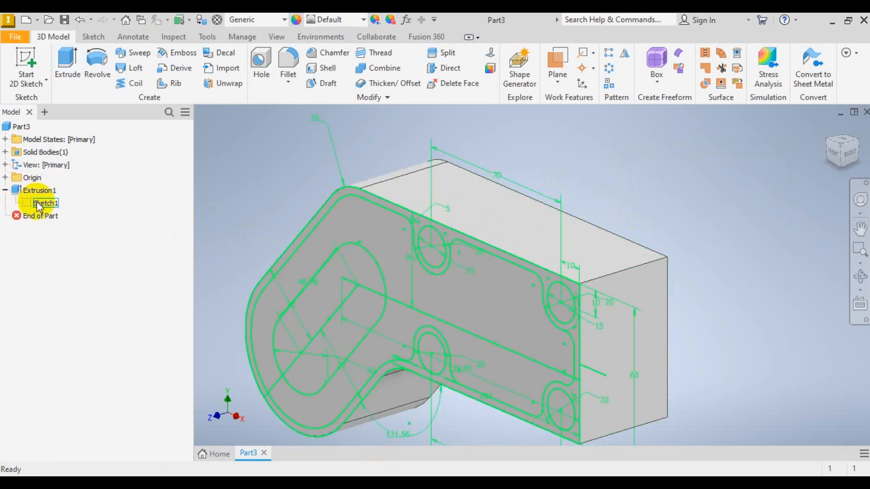
{"action": "right_click", "coordinate": [45, 205]}
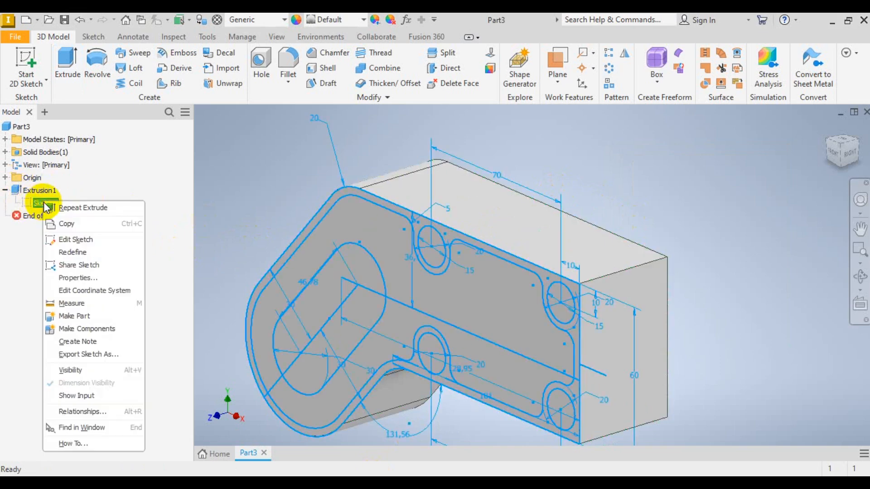
{"action": "left_click", "coordinate": [75, 369]}
{"action": "left_click", "coordinate": [700, 215]}
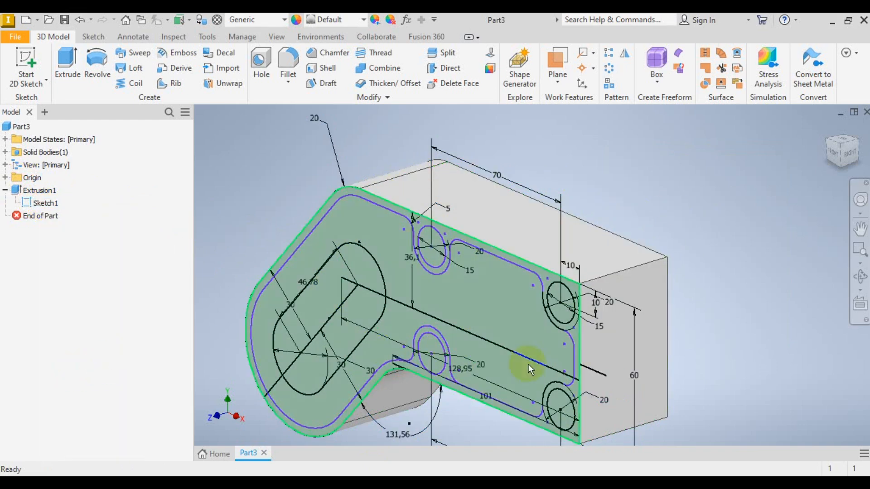
{"action": "left_click", "coordinate": [356, 483]}
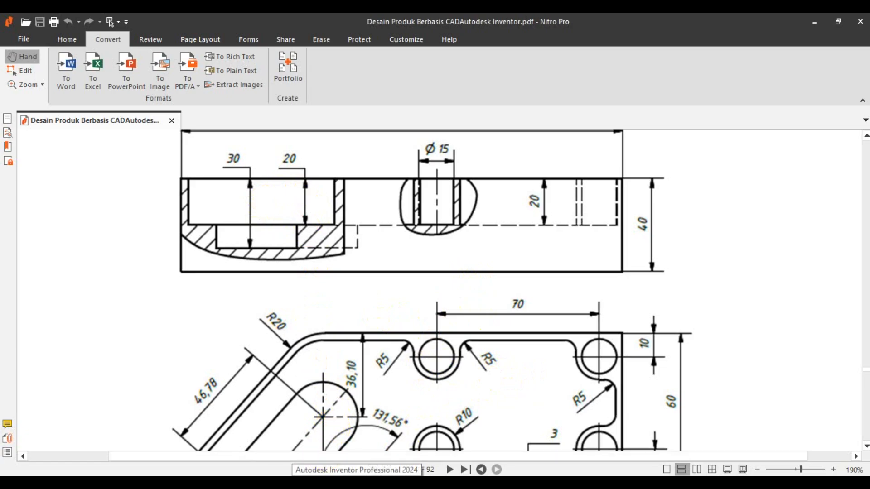
{"action": "left_click", "coordinate": [356, 483]}
{"action": "left_click", "coordinate": [109, 67]}
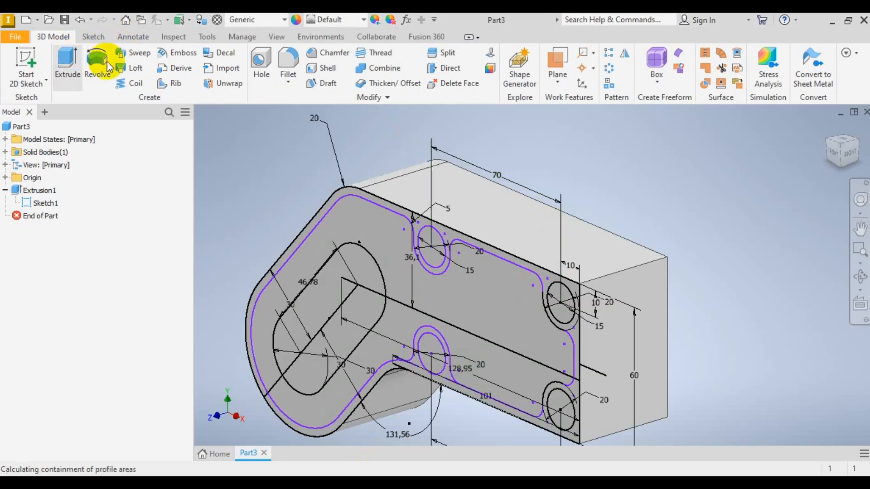
{"action": "key", "text": "e"}
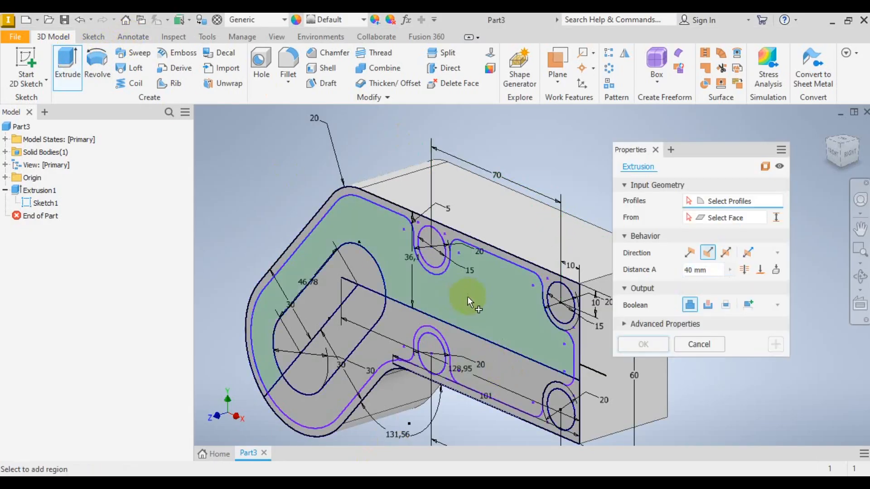
{"action": "left_click", "coordinate": [467, 296]}
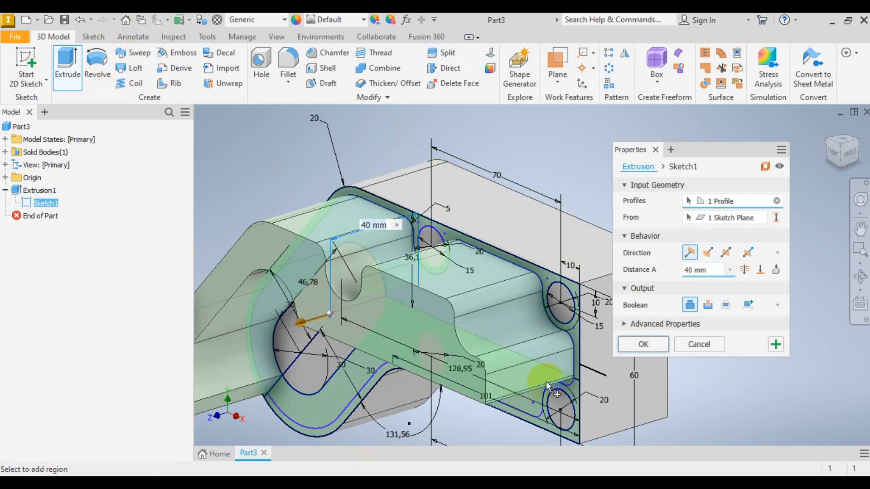
{"action": "scroll", "coordinate": [507, 406], "scroll_direction": "up", "scroll_amount": 3}
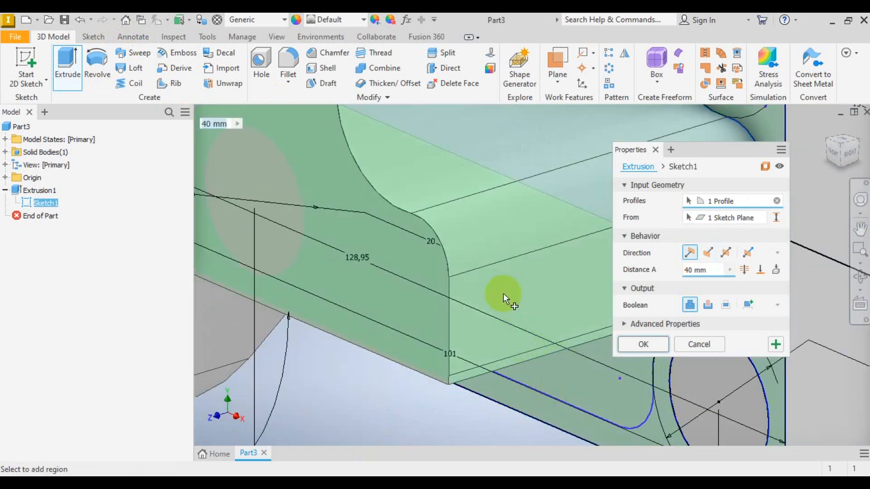
{"action": "scroll", "coordinate": [503, 292], "scroll_direction": "down", "scroll_amount": 3}
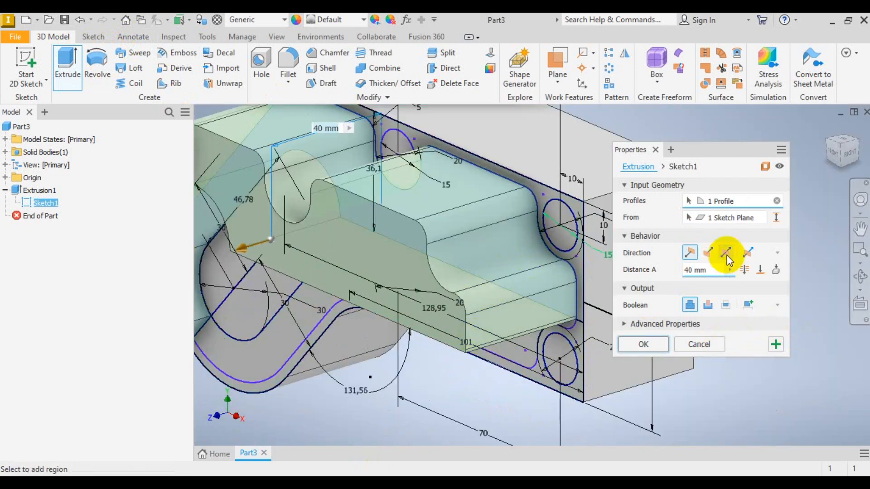
{"action": "left_click", "coordinate": [707, 252]}
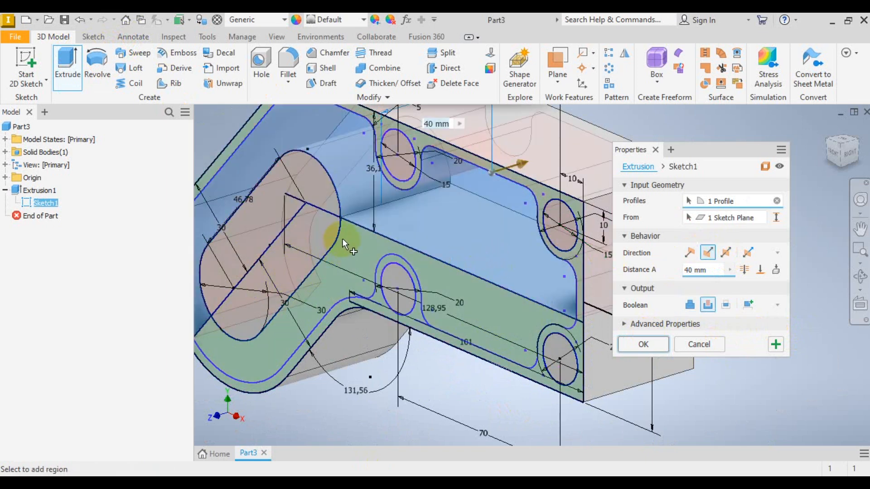
{"action": "scroll", "coordinate": [432, 311], "scroll_direction": "up", "scroll_amount": 4}
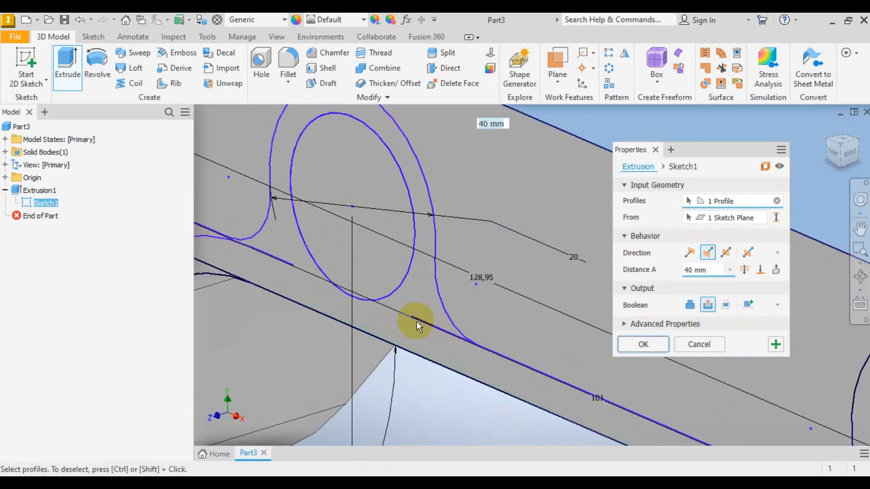
{"action": "scroll", "coordinate": [406, 311], "scroll_direction": "down", "scroll_amount": 3}
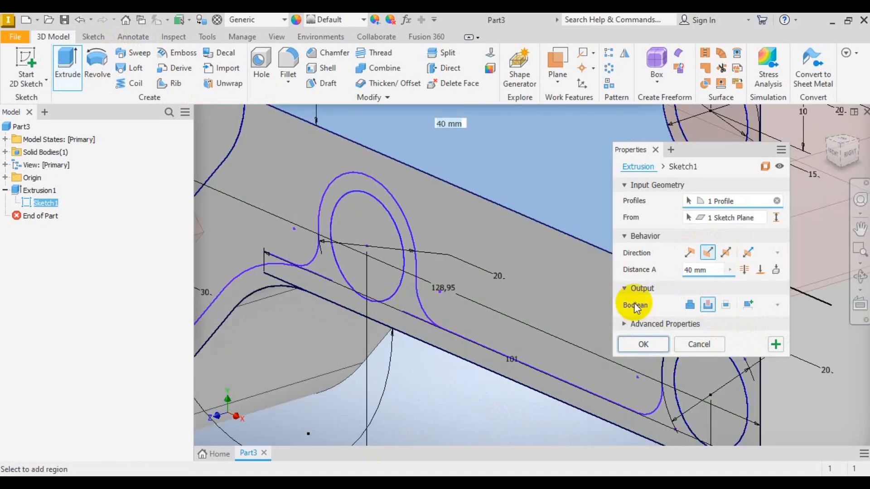
{"action": "left_click", "coordinate": [699, 344]}
- Edit the plate sketch and trim the two leftover inner wall line stubs beneath the lower middle boss, between its fillets
{"action": "scroll", "coordinate": [499, 296], "scroll_direction": "down", "scroll_amount": 3}
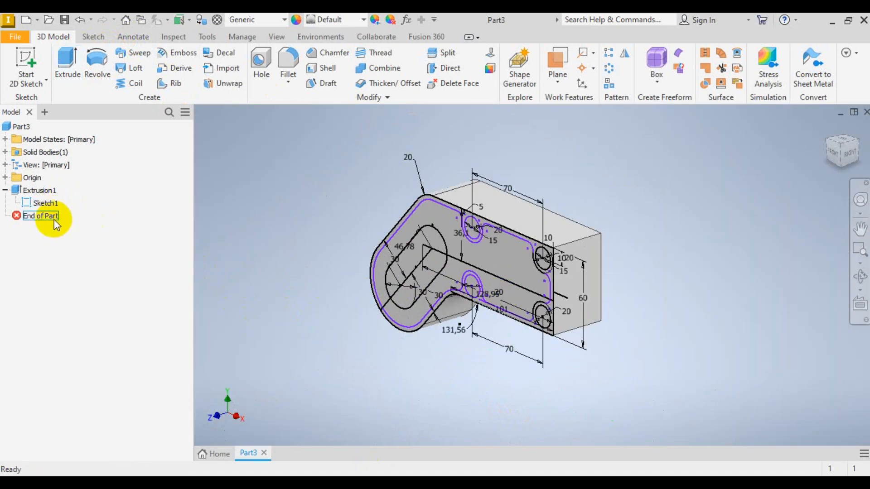
{"action": "right_click", "coordinate": [49, 204]}
{"action": "left_click", "coordinate": [82, 240]}
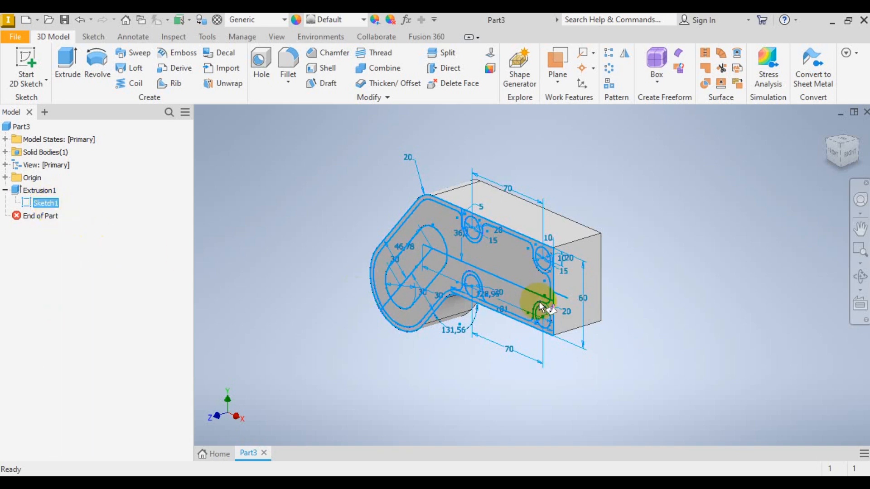
{"action": "scroll", "coordinate": [538, 317], "scroll_direction": "up", "scroll_amount": 8}
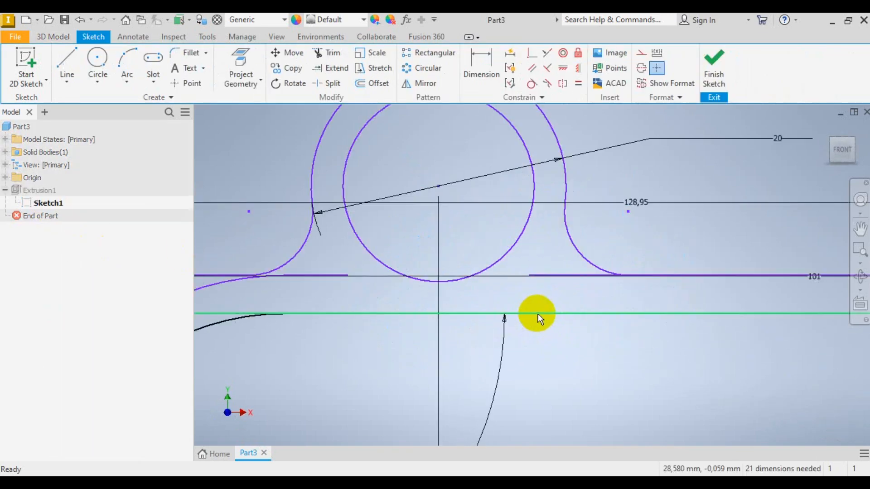
{"action": "left_click", "coordinate": [328, 53]}
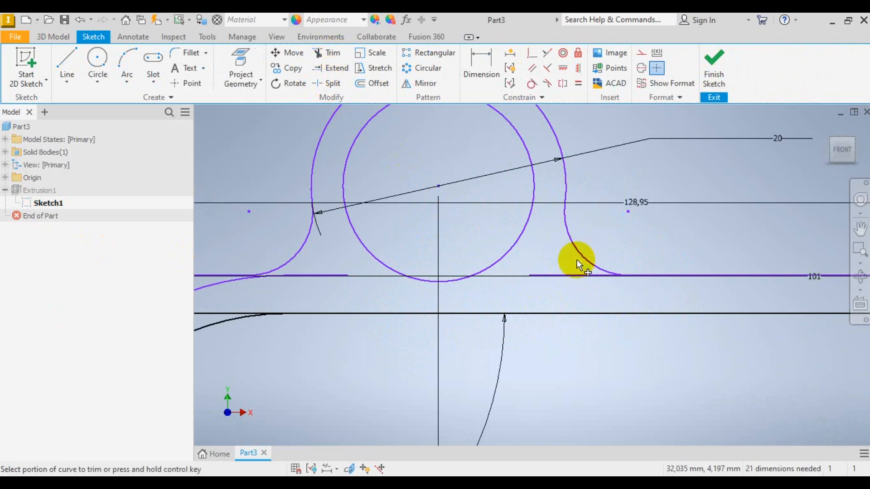
{"action": "left_click", "coordinate": [563, 274]}
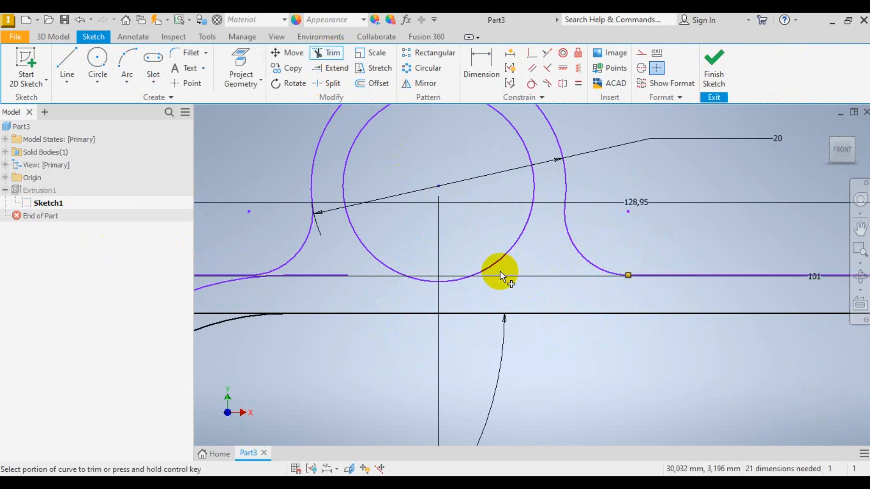
{"action": "left_click", "coordinate": [288, 275]}
- Trim the leftover straight inner wall segment left of the lower middle boss's left fillet
{"action": "scroll", "coordinate": [276, 274], "scroll_direction": "up", "scroll_amount": 5}
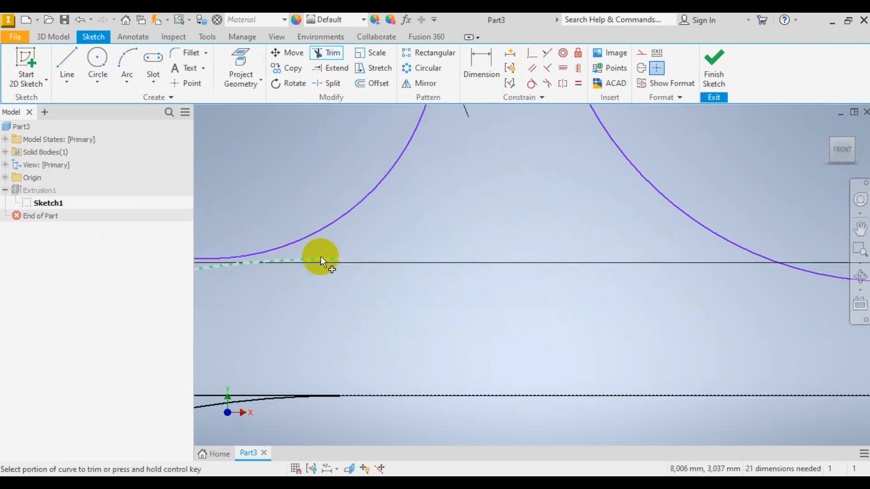
{"action": "scroll", "coordinate": [335, 257], "scroll_direction": "down", "scroll_amount": 5}
{"action": "scroll", "coordinate": [321, 258], "scroll_direction": "up", "scroll_amount": 3}
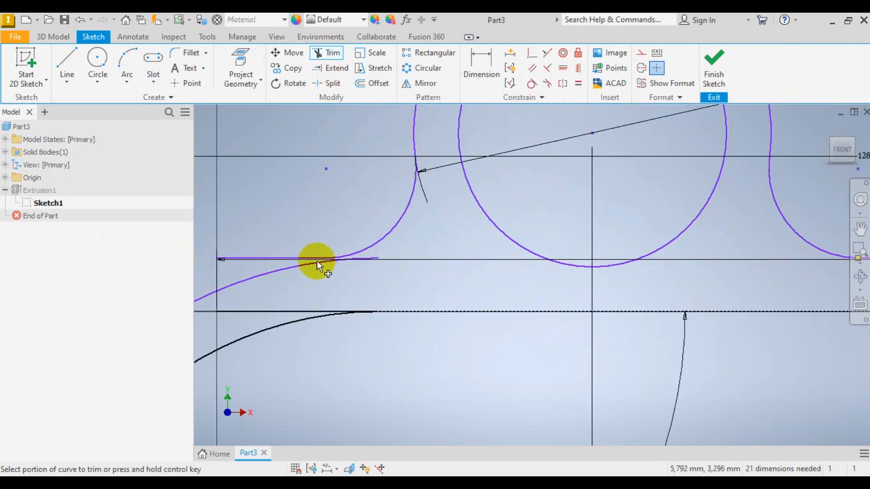
{"action": "scroll", "coordinate": [318, 261], "scroll_direction": "up", "scroll_amount": 2}
{"action": "scroll", "coordinate": [366, 256], "scroll_direction": "down", "scroll_amount": 3}
{"action": "scroll", "coordinate": [366, 257], "scroll_direction": "up", "scroll_amount": 3}
{"action": "scroll", "coordinate": [366, 257], "scroll_direction": "down", "scroll_amount": 3}
{"action": "scroll", "coordinate": [330, 262], "scroll_direction": "up", "scroll_amount": 3}
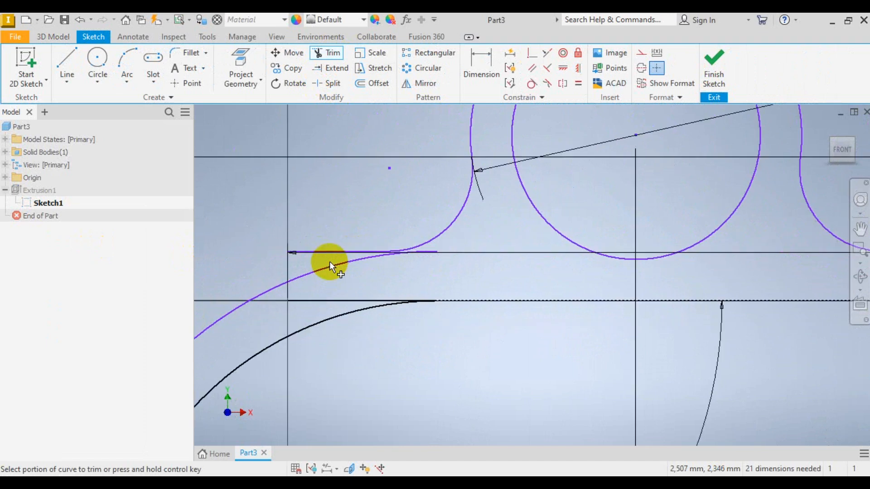
{"action": "scroll", "coordinate": [398, 254], "scroll_direction": "up", "scroll_amount": 3}
{"action": "scroll", "coordinate": [393, 251], "scroll_direction": "down", "scroll_amount": 2}
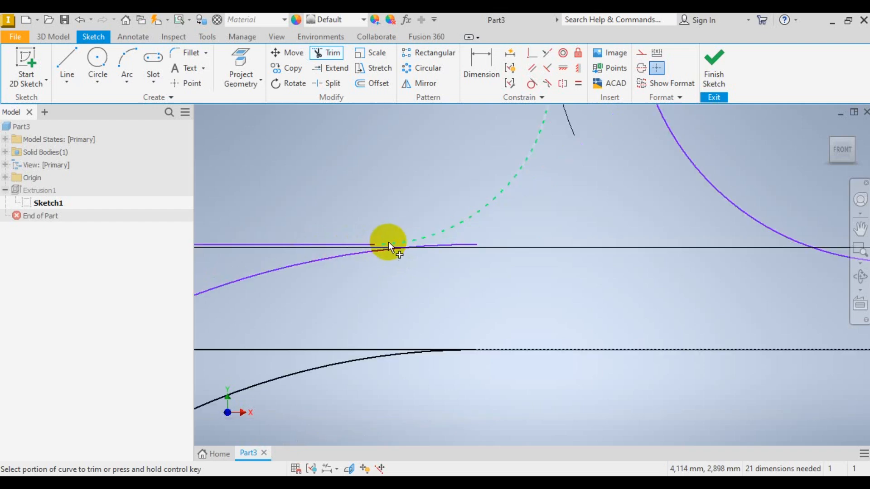
{"action": "scroll", "coordinate": [379, 243], "scroll_direction": "down", "scroll_amount": 3}
{"action": "scroll", "coordinate": [327, 244], "scroll_direction": "up", "scroll_amount": 6}
{"action": "left_click", "coordinate": [329, 232]}
{"action": "scroll", "coordinate": [327, 228], "scroll_direction": "down", "scroll_amount": 5}
{"action": "scroll", "coordinate": [408, 227], "scroll_direction": "up", "scroll_amount": 5}
{"action": "scroll", "coordinate": [420, 233], "scroll_direction": "down", "scroll_amount": 4}
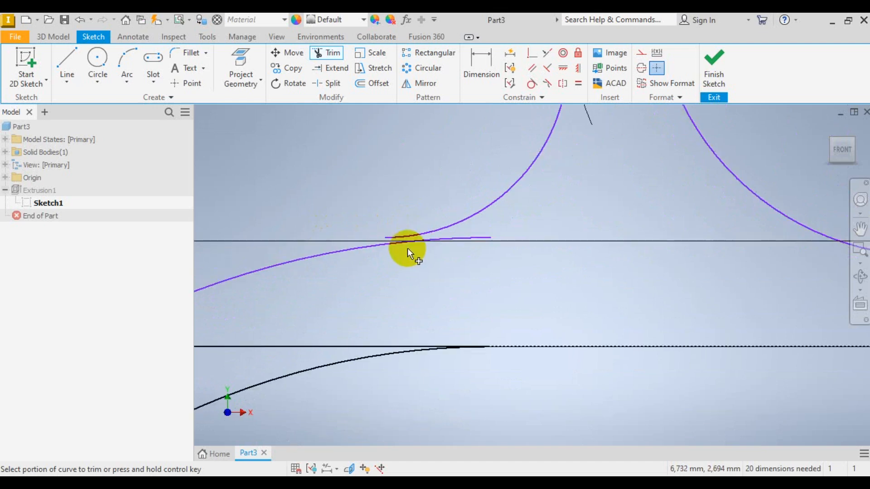
{"action": "scroll", "coordinate": [405, 249], "scroll_direction": "down", "scroll_amount": 2}
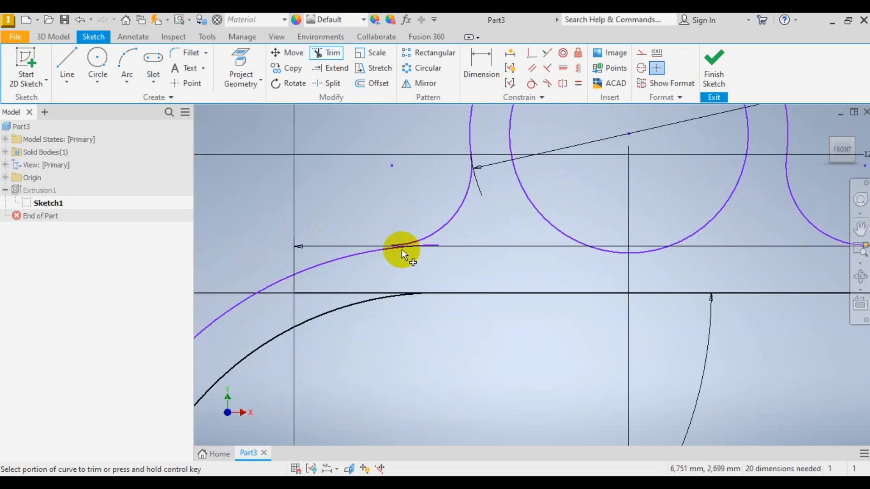
{"action": "right_click", "coordinate": [358, 194]}
{"action": "left_click", "coordinate": [397, 198]}
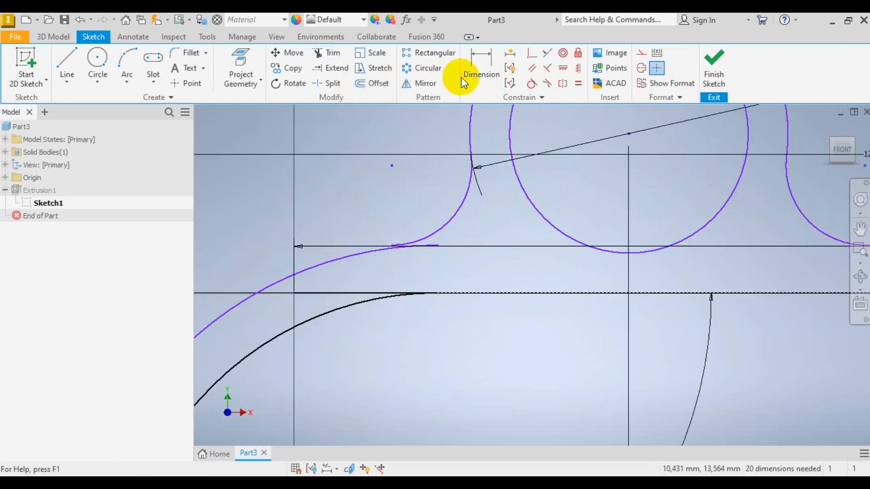
- Make the lower middle boss's left fillet tangent to the adjoining curved inner wall arc
{"action": "left_click", "coordinate": [532, 83]}
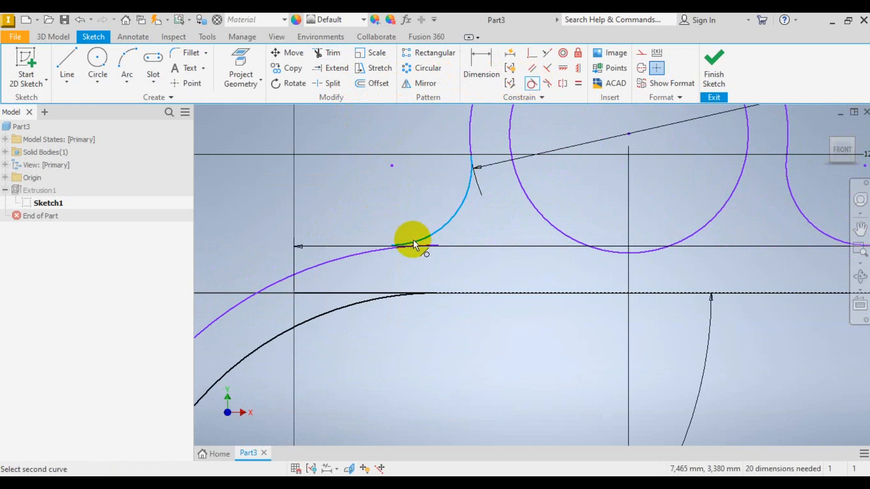
{"action": "left_click", "coordinate": [426, 249]}
{"action": "right_click", "coordinate": [434, 250]}
{"action": "left_click", "coordinate": [473, 266]}
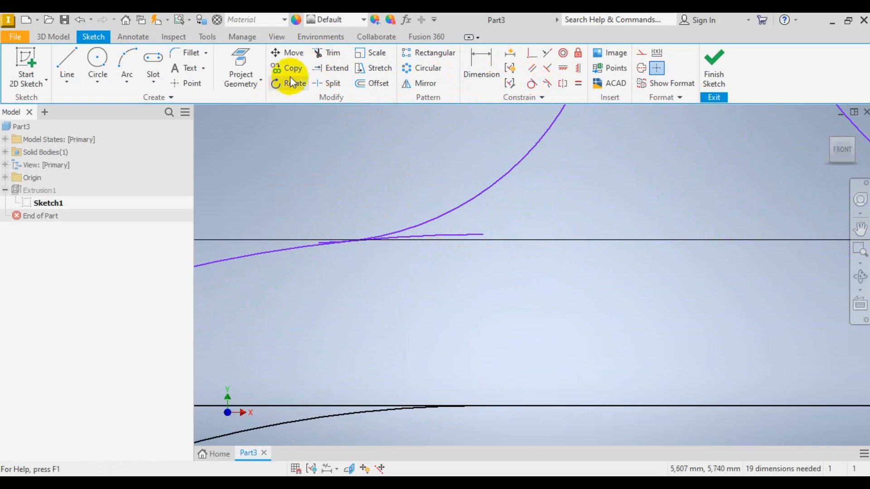
- Trim the overlapping curve stub where the lower middle boss's left fillet meets the inner wall arc, and finish the sketch
{"action": "key", "text": "x"}
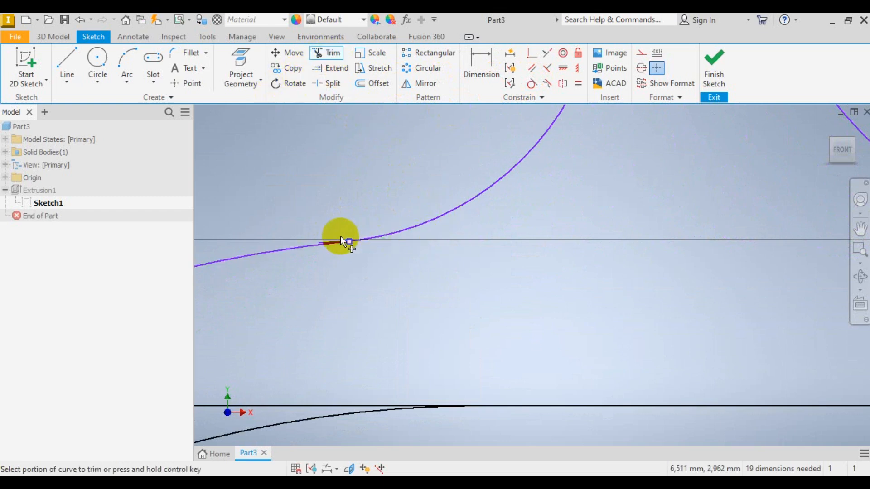
{"action": "scroll", "coordinate": [322, 245], "scroll_direction": "up", "scroll_amount": 3}
{"action": "left_click", "coordinate": [341, 219]}
{"action": "scroll", "coordinate": [354, 238], "scroll_direction": "down", "scroll_amount": 5}
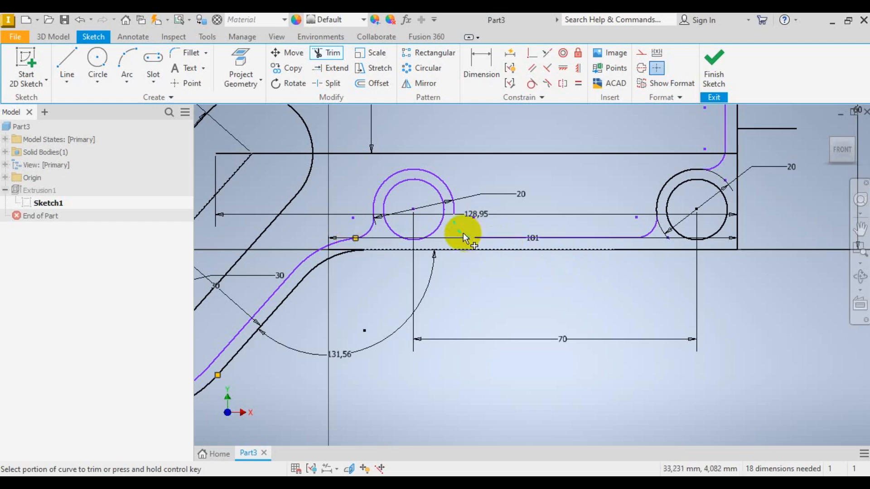
{"action": "left_click", "coordinate": [721, 63]}
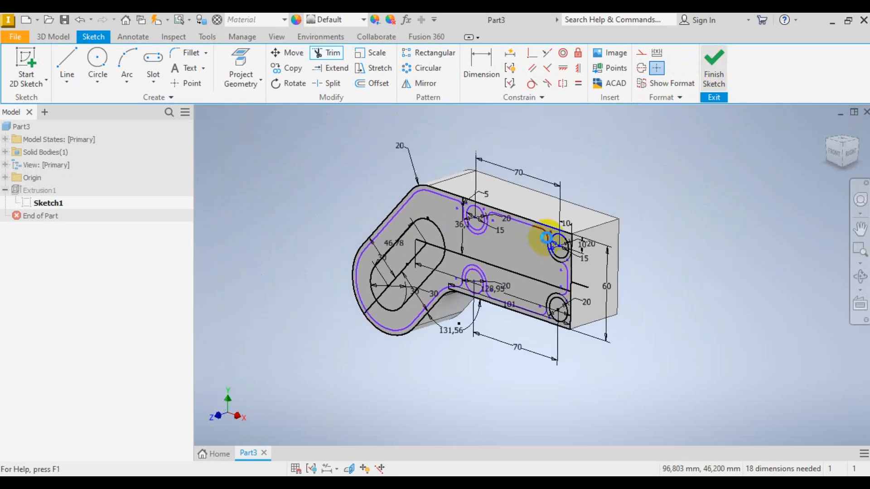
{"action": "scroll", "coordinate": [513, 290], "scroll_direction": "up", "scroll_amount": 3}
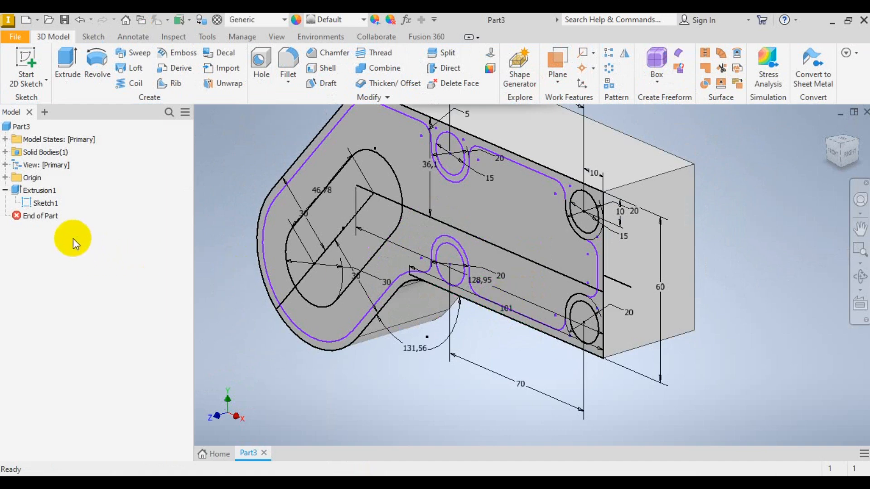
- Cut the two pocket regions inside the inner wall 20 mm deep into the solid, leaving the slot area and bosses standing
{"action": "right_click", "coordinate": [43, 203]}
{"action": "key", "text": "Escape"}
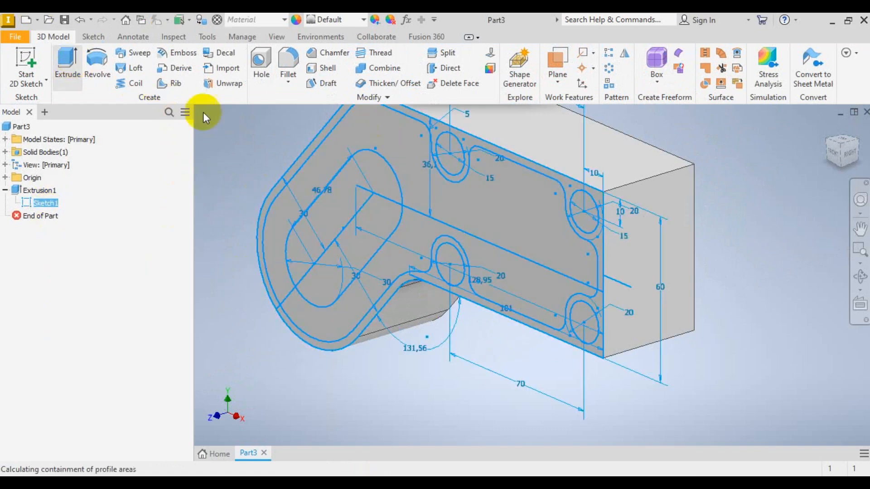
{"action": "left_click", "coordinate": [522, 219]}
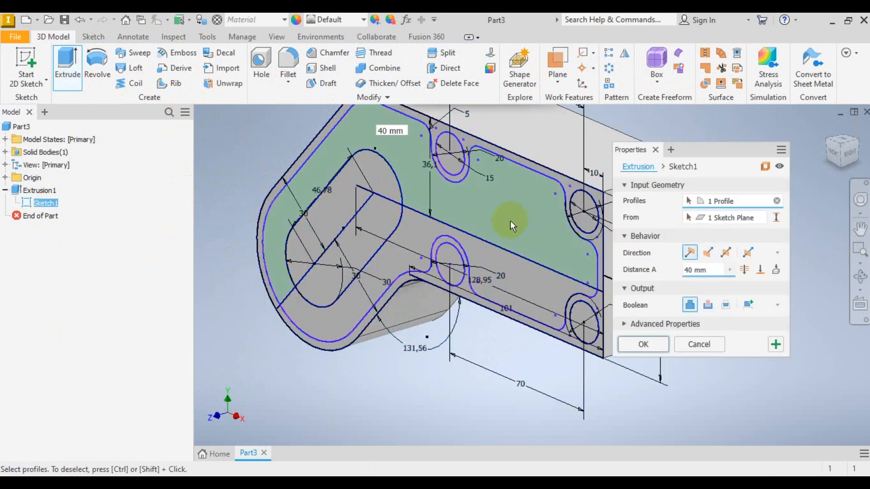
{"action": "left_click", "coordinate": [365, 285]}
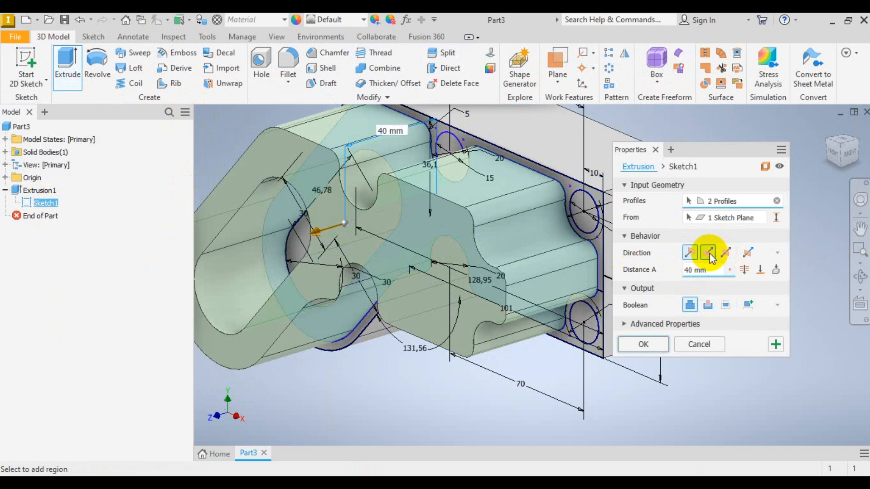
{"action": "left_click", "coordinate": [707, 253]}
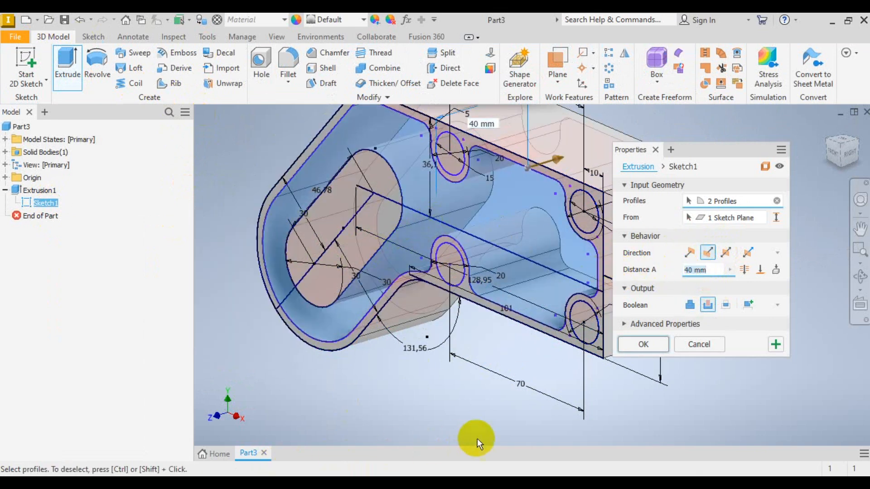
{"action": "type", "text": "0"}
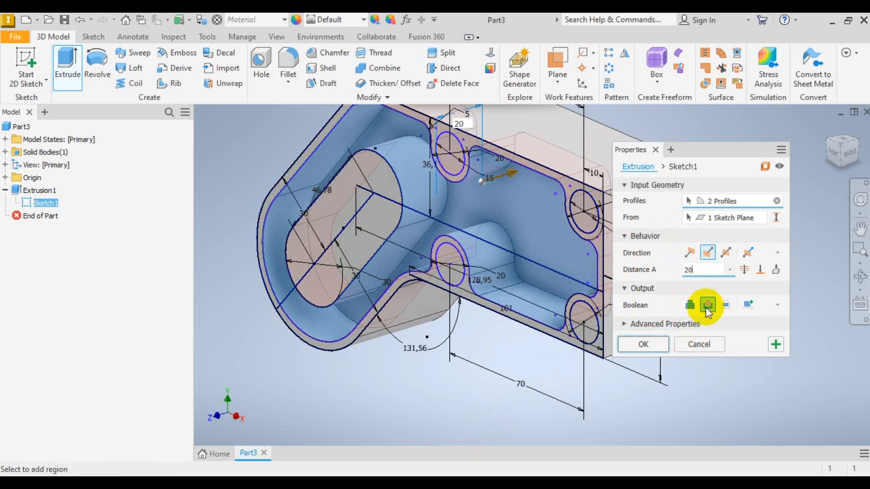
{"action": "left_click", "coordinate": [644, 344]}
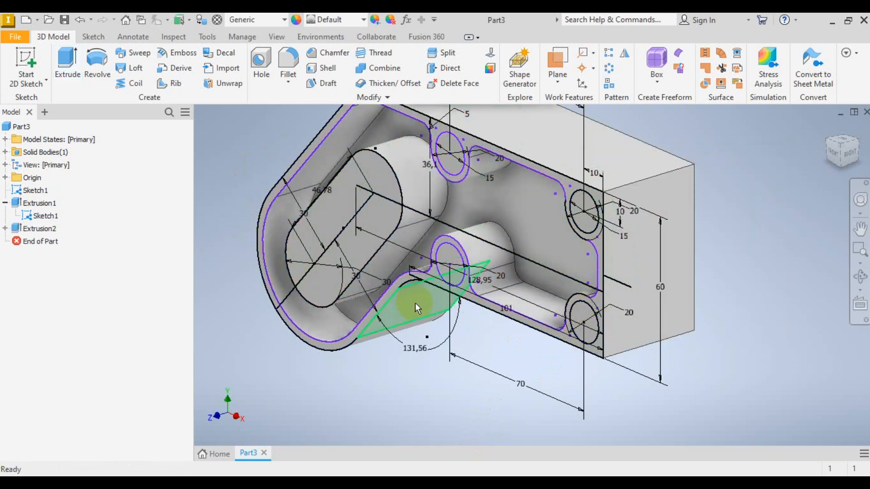
- Cut both halves of the angled slot profile 30 mm deep into the solid
{"action": "left_click", "coordinate": [376, 174]}
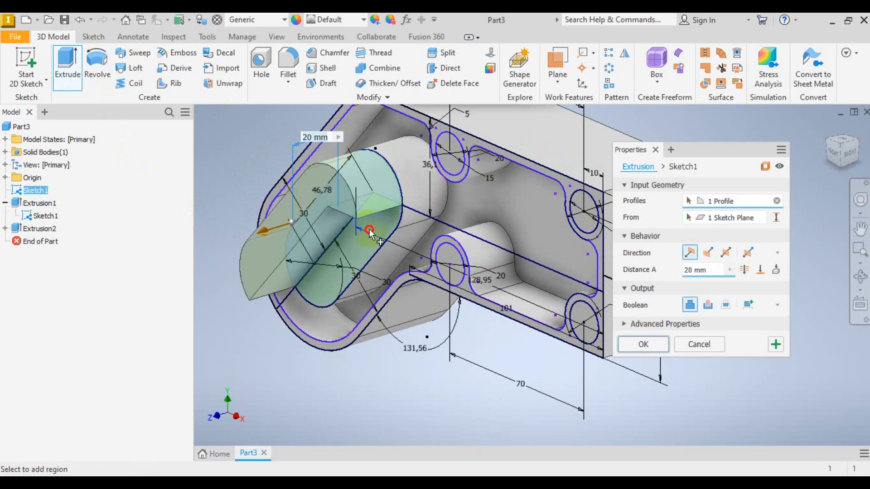
{"action": "left_click", "coordinate": [368, 229]}
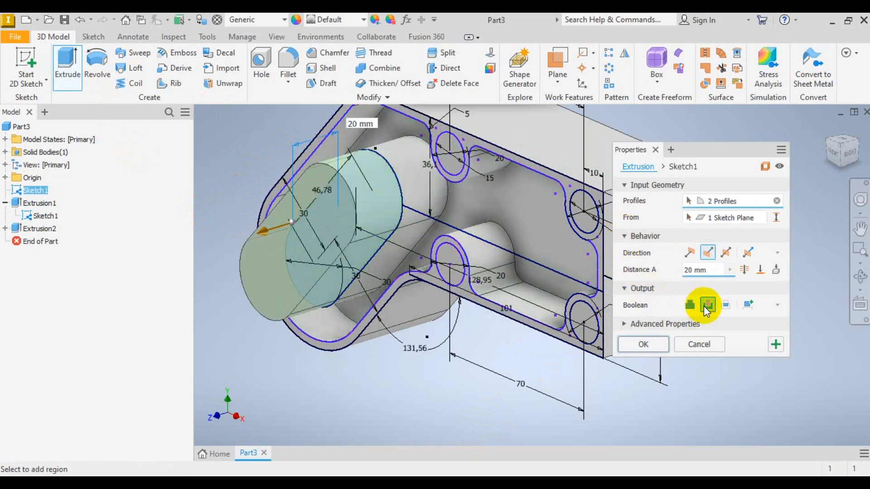
{"action": "left_click", "coordinate": [708, 305]}
{"action": "left_click", "coordinate": [708, 252]}
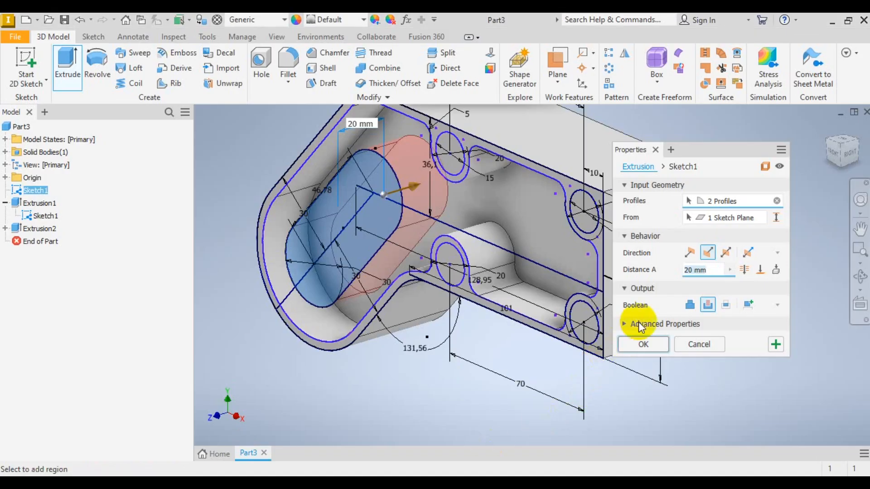
{"action": "type", "text": "30"}
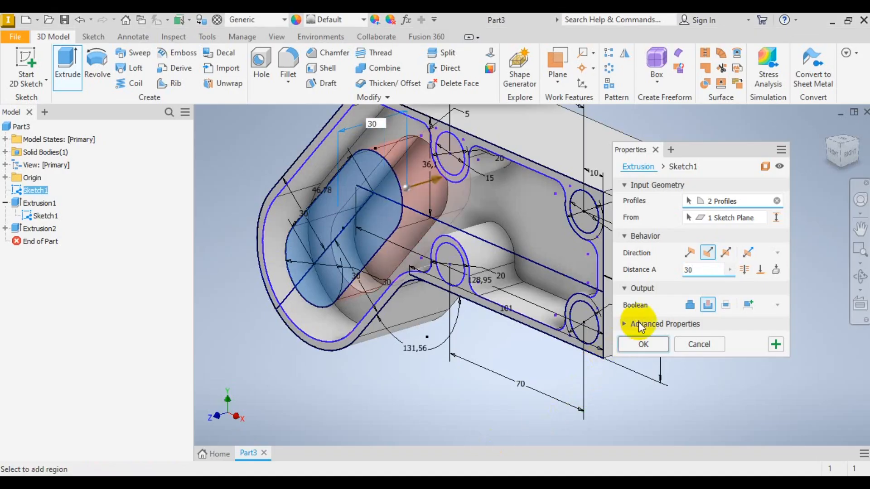
{"action": "left_click", "coordinate": [660, 343]}
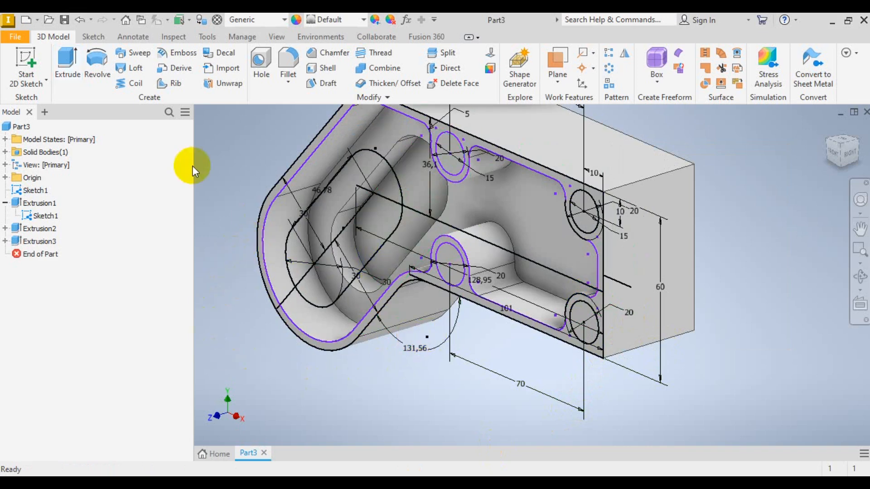
- Cut the inner circles of all four bosses 20 mm deep into the solid
{"action": "left_click", "coordinate": [65, 58]}
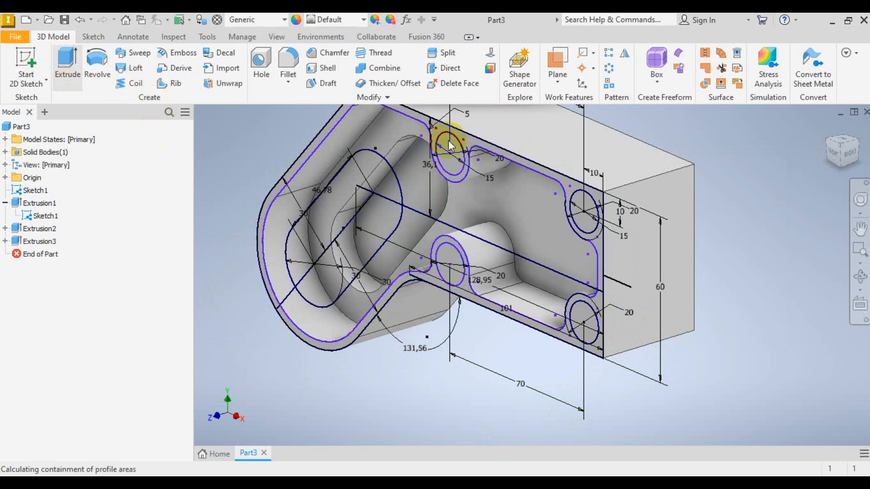
{"action": "left_click", "coordinate": [453, 147]}
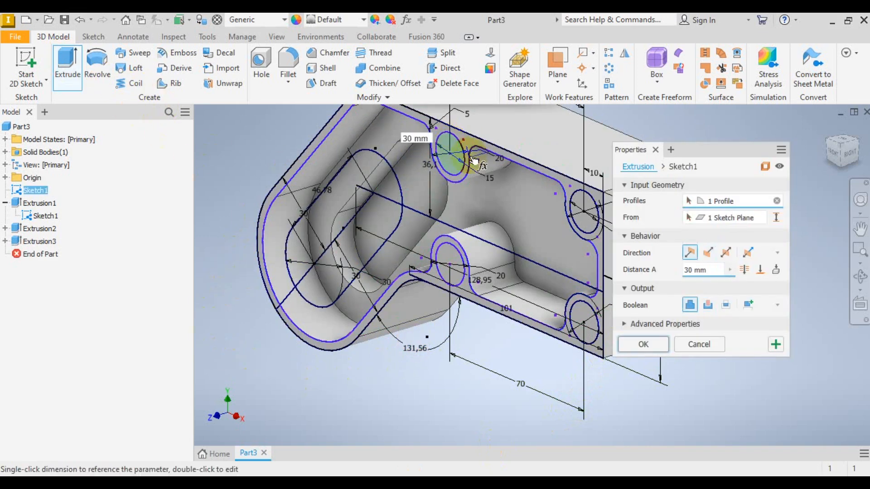
{"action": "left_click", "coordinate": [589, 201]}
{"action": "left_click", "coordinate": [586, 325]}
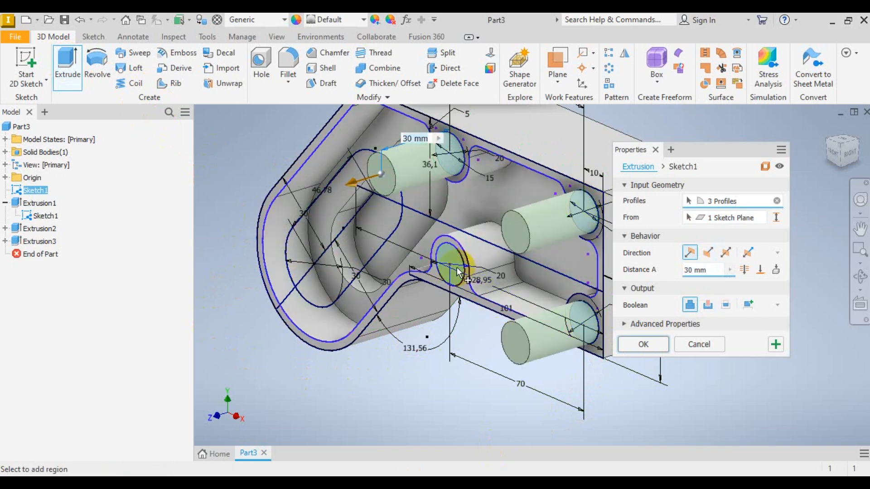
{"action": "left_click", "coordinate": [708, 252]}
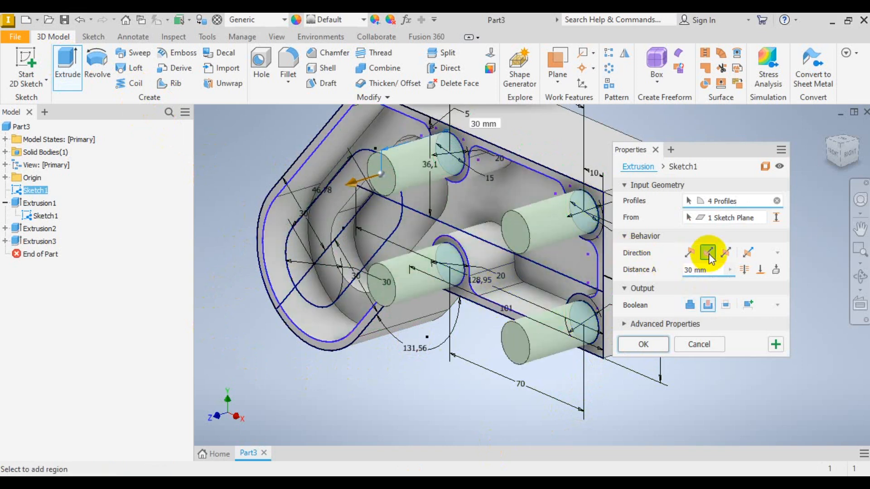
{"action": "left_click", "coordinate": [708, 305]}
{"action": "left_click", "coordinate": [573, 267]}
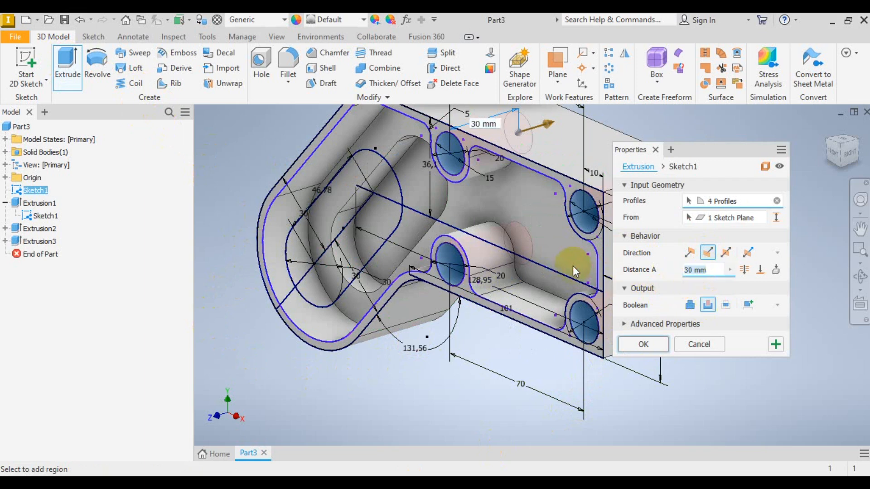
{"action": "type", "text": "20"}
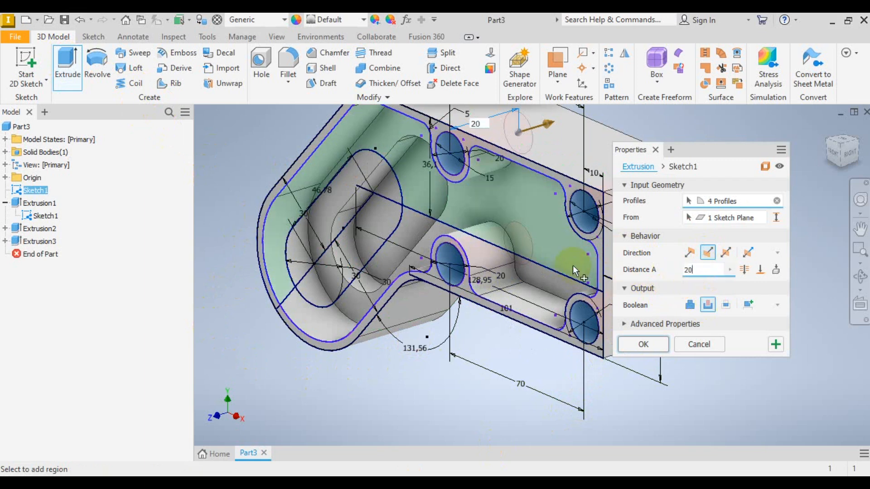
{"action": "left_click", "coordinate": [644, 345]}
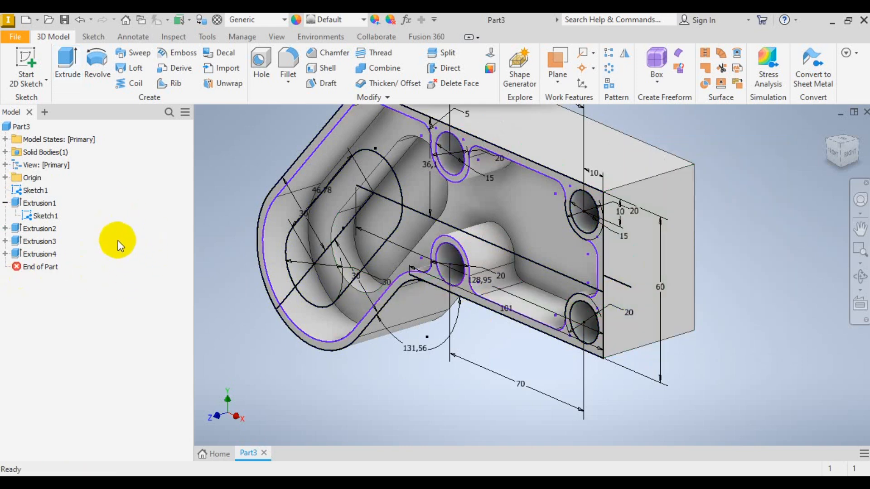
- Hide the shared plate sketch so only the solid body is displayed
{"action": "left_click", "coordinate": [36, 215]}
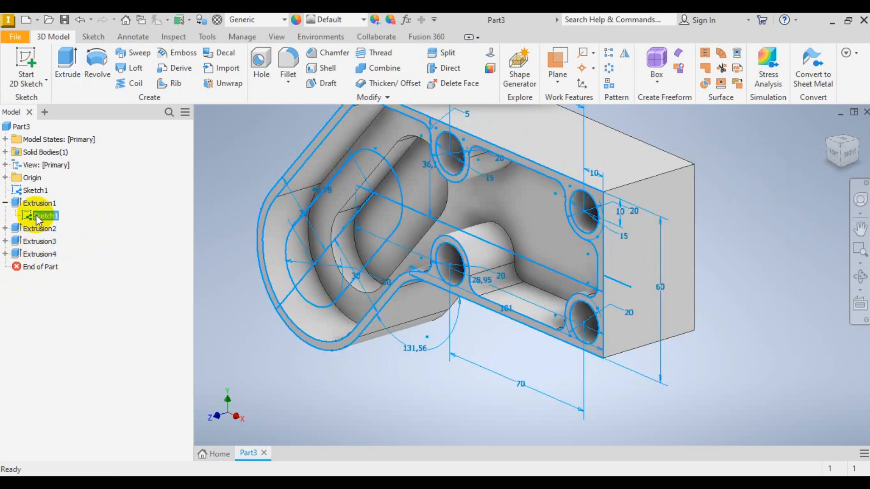
{"action": "right_click", "coordinate": [37, 215]}
{"action": "left_click", "coordinate": [54, 370]}
{"action": "scroll", "coordinate": [499, 303], "scroll_direction": "down", "scroll_amount": 3}
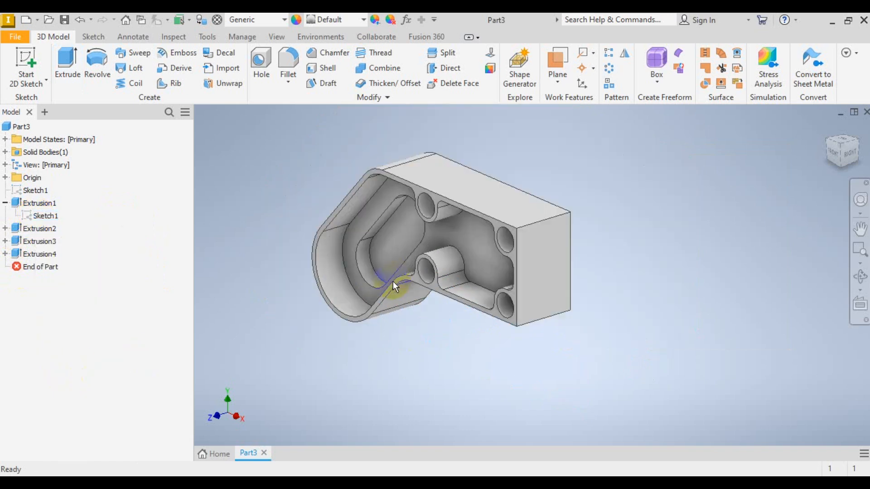
- Examine the cut pocket from the front and in isometric view, especially the wall transition beside the lower middle boss
{"action": "left_click", "coordinate": [835, 155]}
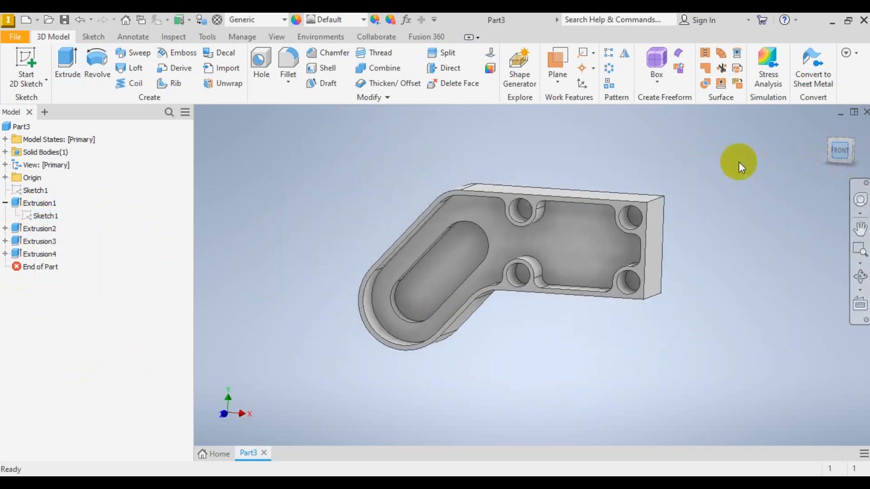
{"action": "scroll", "coordinate": [693, 262], "scroll_direction": "up", "scroll_amount": 5}
{"action": "scroll", "coordinate": [693, 263], "scroll_direction": "down", "scroll_amount": 4}
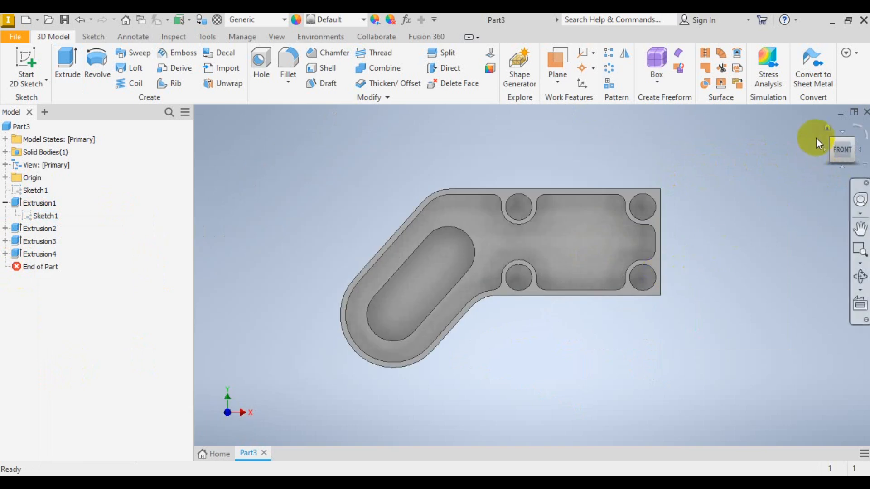
{"action": "left_click", "coordinate": [831, 128]}
{"action": "scroll", "coordinate": [621, 281], "scroll_direction": "up", "scroll_amount": 2}
{"action": "scroll", "coordinate": [434, 302], "scroll_direction": "down", "scroll_amount": 2}
{"action": "scroll", "coordinate": [434, 303], "scroll_direction": "up", "scroll_amount": 3}
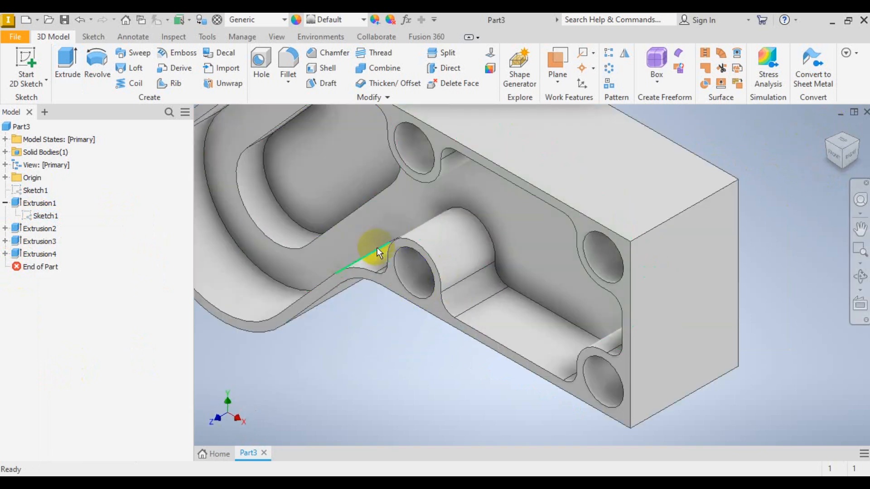
{"action": "scroll", "coordinate": [468, 317], "scroll_direction": "down", "scroll_amount": 3}
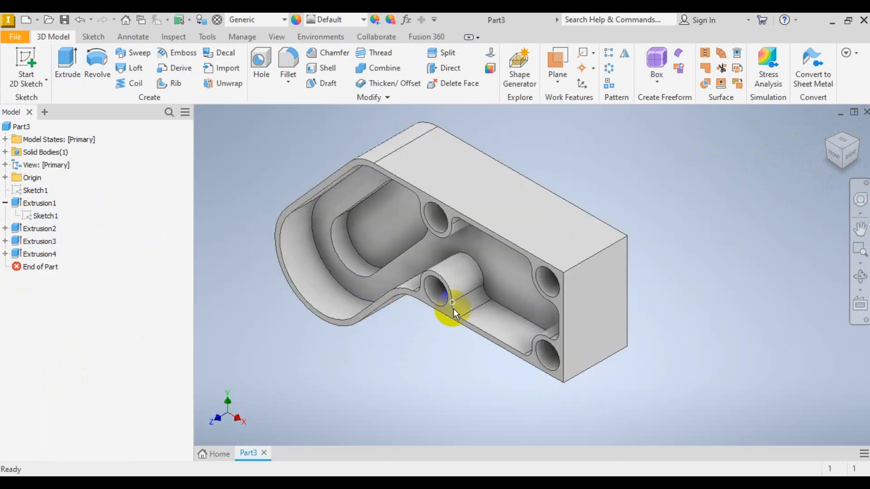
{"action": "scroll", "coordinate": [419, 296], "scroll_direction": "up", "scroll_amount": 6}
{"action": "scroll", "coordinate": [404, 290], "scroll_direction": "down", "scroll_amount": 3}
{"action": "scroll", "coordinate": [406, 282], "scroll_direction": "up", "scroll_amount": 3}
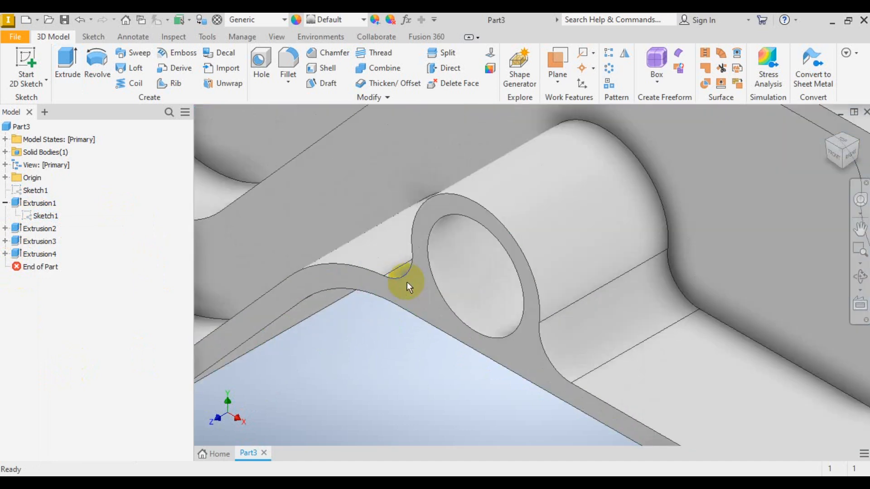
{"action": "scroll", "coordinate": [407, 282], "scroll_direction": "down", "scroll_amount": 3}
{"action": "scroll", "coordinate": [389, 281], "scroll_direction": "up", "scroll_amount": 2}
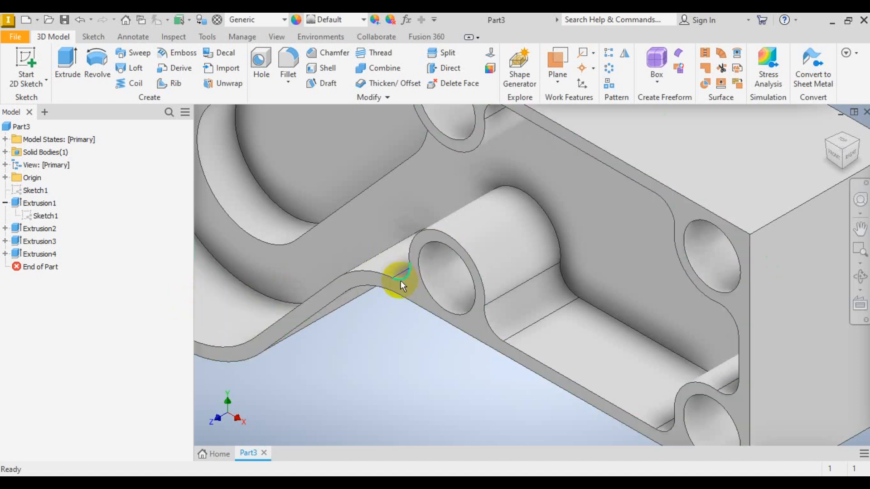
- Highlight the base extrusion's sketch to compare its curves with the solid's wall near the lower middle boss
{"action": "right_click", "coordinate": [48, 219]}
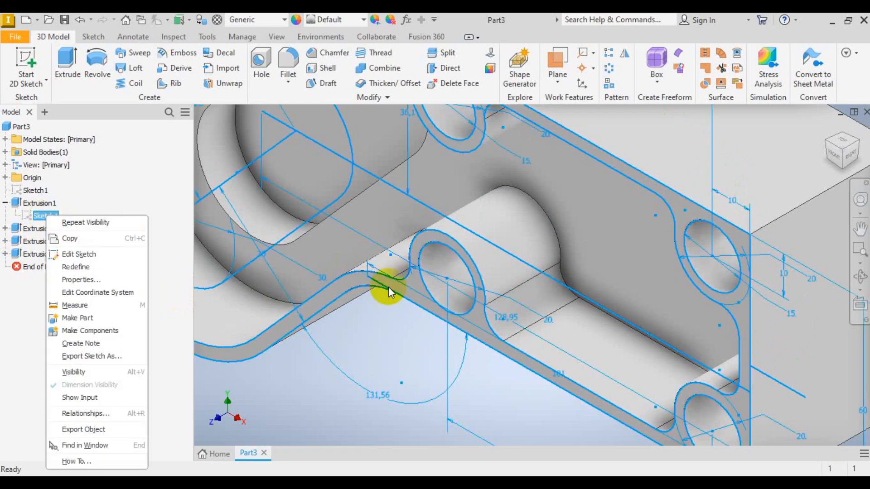
{"action": "left_click", "coordinate": [307, 382]}
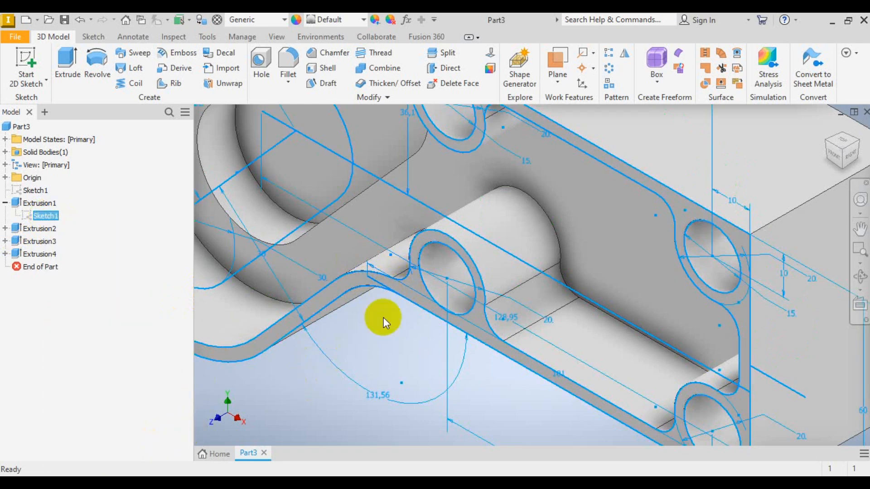
{"action": "scroll", "coordinate": [460, 256], "scroll_direction": "up", "scroll_amount": 5}
{"action": "left_click", "coordinate": [687, 191]}
{"action": "scroll", "coordinate": [485, 132], "scroll_direction": "down", "scroll_amount": 3}
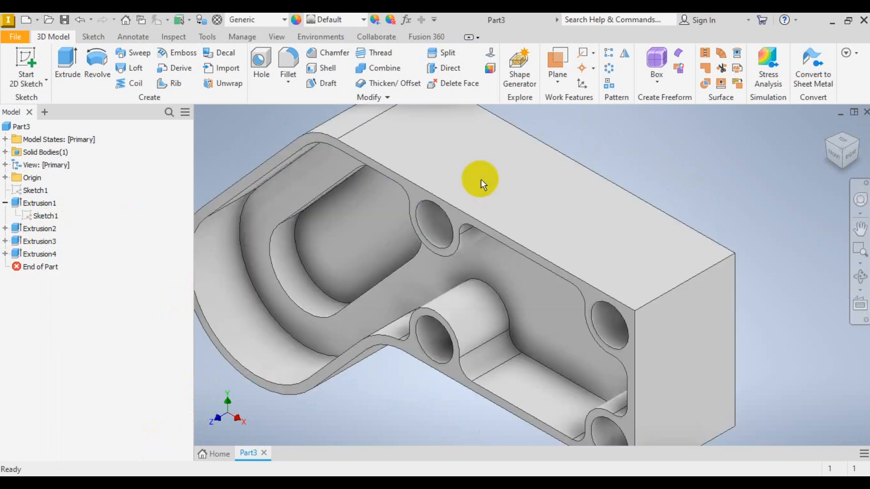
- Inspect the slot recess, pocket floor, walls and four boss holes from the front and in isometric view
{"action": "scroll", "coordinate": [431, 218], "scroll_direction": "up", "scroll_amount": 2}
{"action": "scroll", "coordinate": [396, 253], "scroll_direction": "down", "scroll_amount": 4}
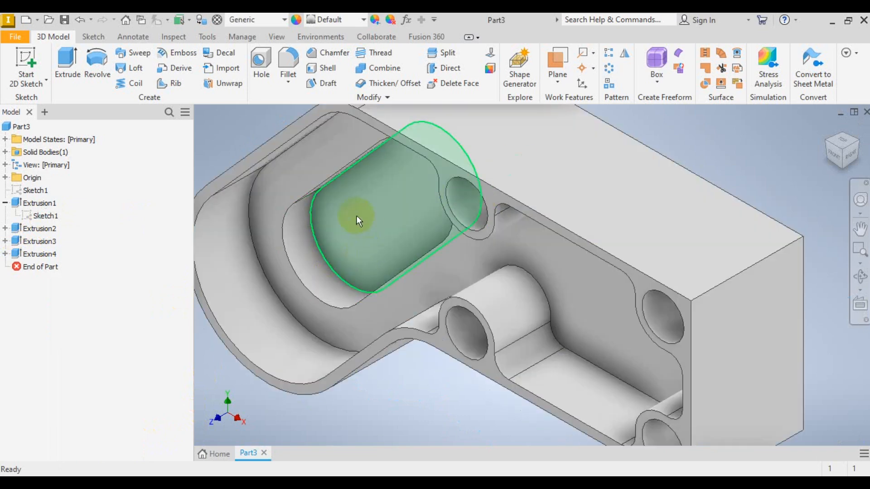
{"action": "scroll", "coordinate": [356, 216], "scroll_direction": "up", "scroll_amount": 1}
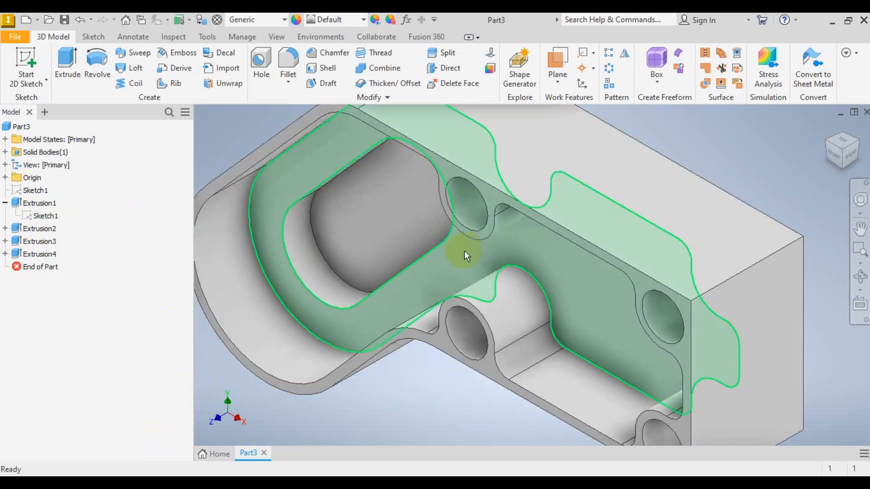
{"action": "scroll", "coordinate": [423, 252], "scroll_direction": "up", "scroll_amount": 2}
{"action": "scroll", "coordinate": [537, 297], "scroll_direction": "down", "scroll_amount": 3}
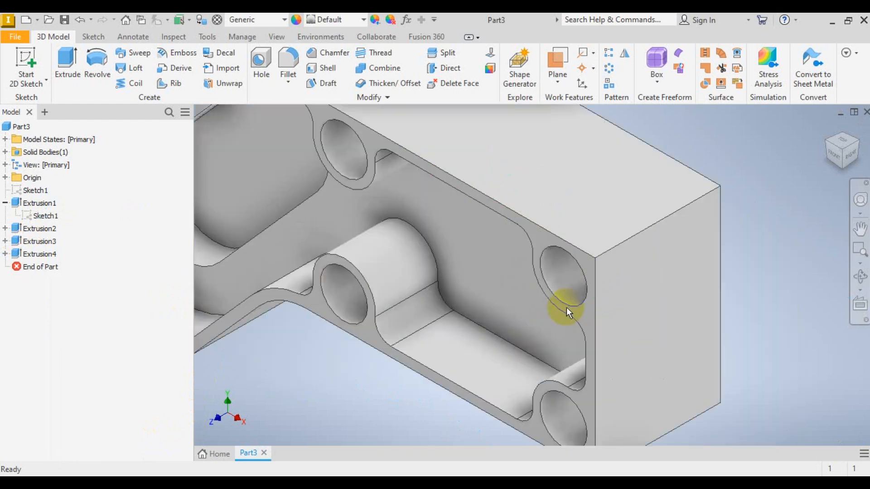
{"action": "scroll", "coordinate": [566, 307], "scroll_direction": "up", "scroll_amount": 2}
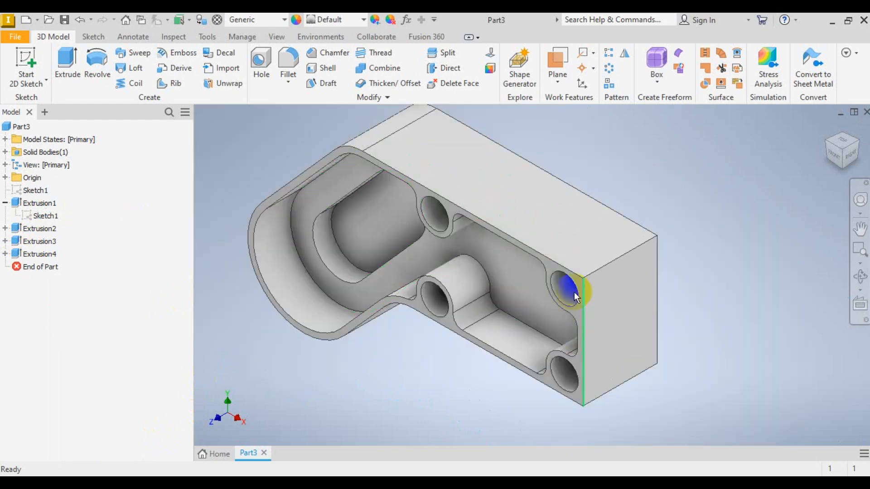
{"action": "left_click", "coordinate": [834, 156]}
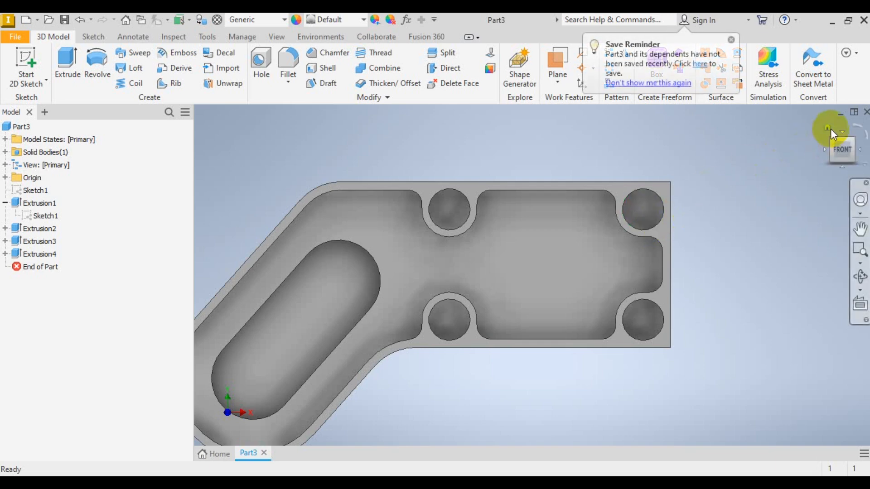
{"action": "left_click", "coordinate": [825, 128]}
{"action": "scroll", "coordinate": [494, 291], "scroll_direction": "down", "scroll_amount": 4}
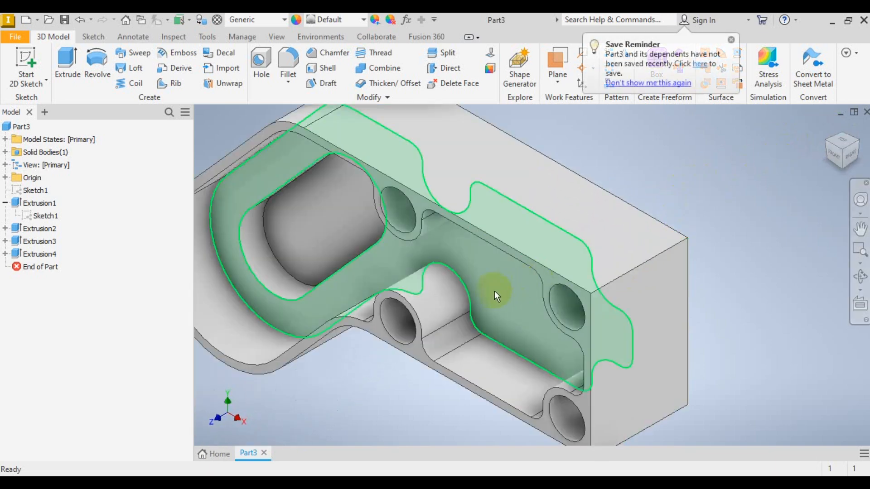
{"action": "scroll", "coordinate": [494, 291], "scroll_direction": "up", "scroll_amount": 4}
{"action": "scroll", "coordinate": [607, 311], "scroll_direction": "down", "scroll_amount": 4}
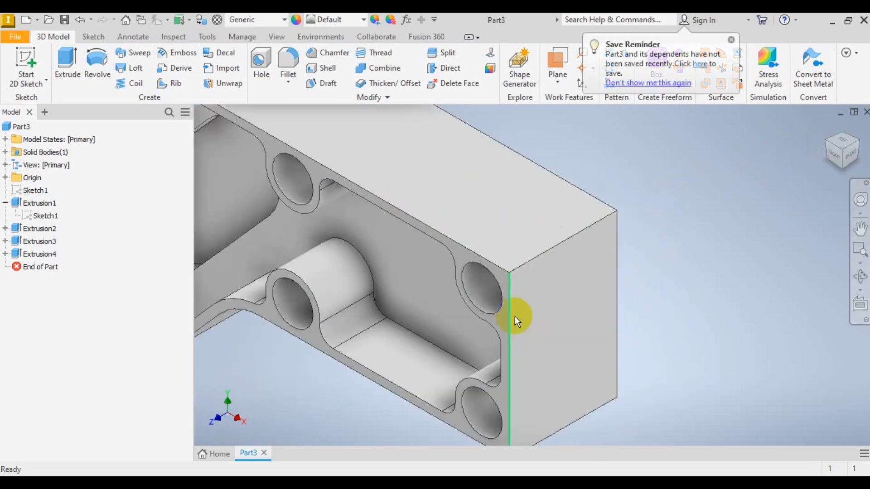